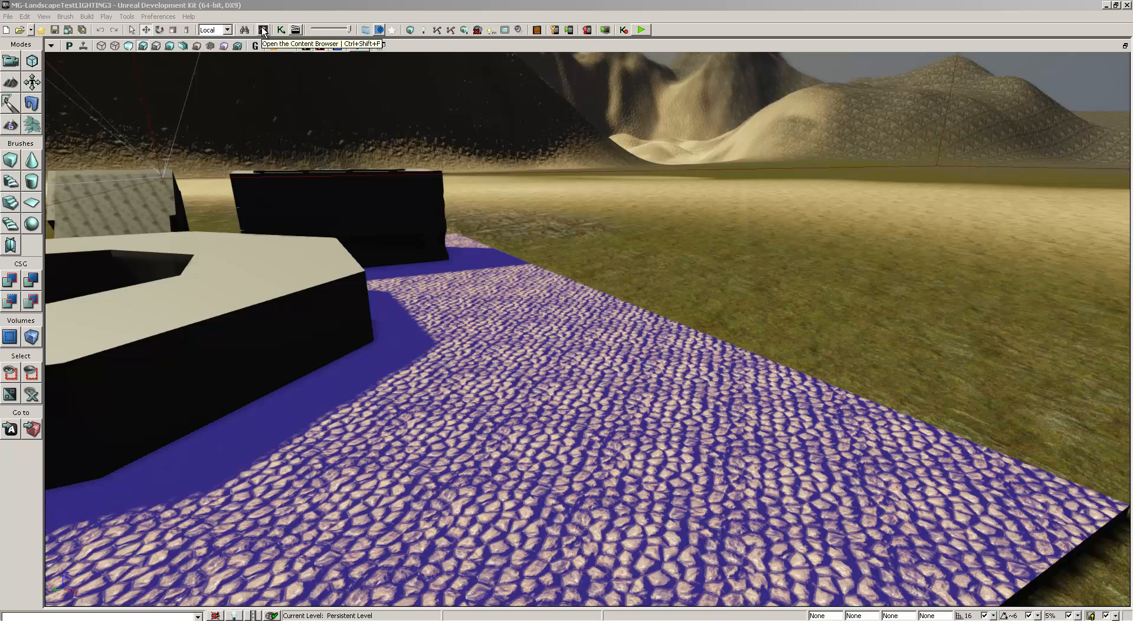
Select the Thwomp static mesh from the Mesh group of the MarioAssets package in the Content Browser
{"action": "left_click", "coordinate": [263, 30]}
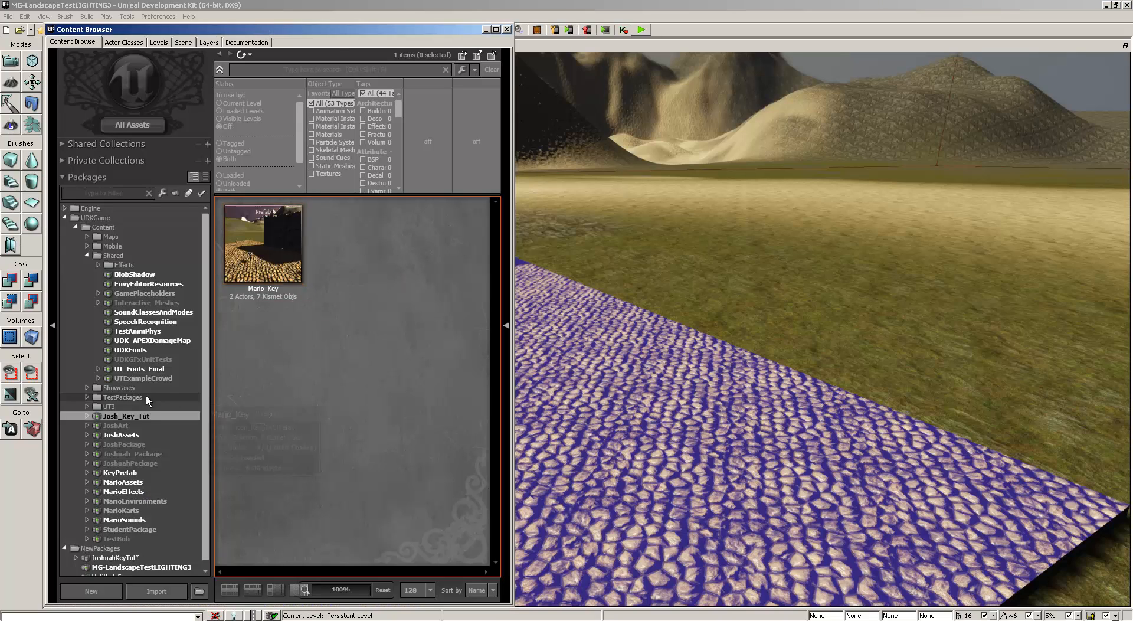
{"action": "left_click", "coordinate": [138, 484]}
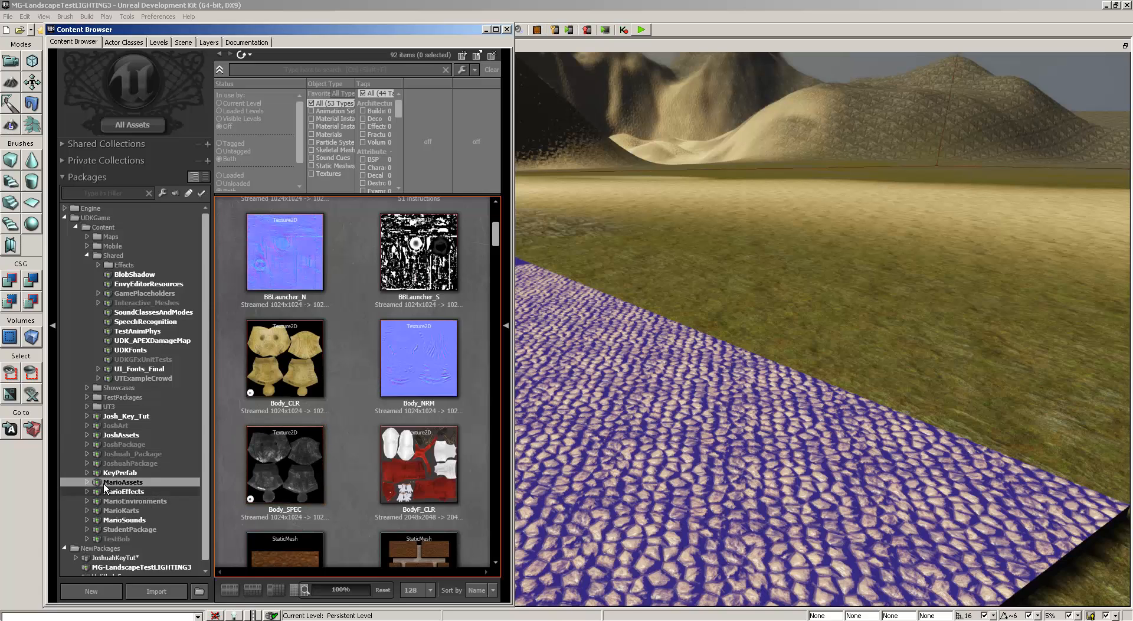
{"action": "left_click", "coordinate": [87, 481]}
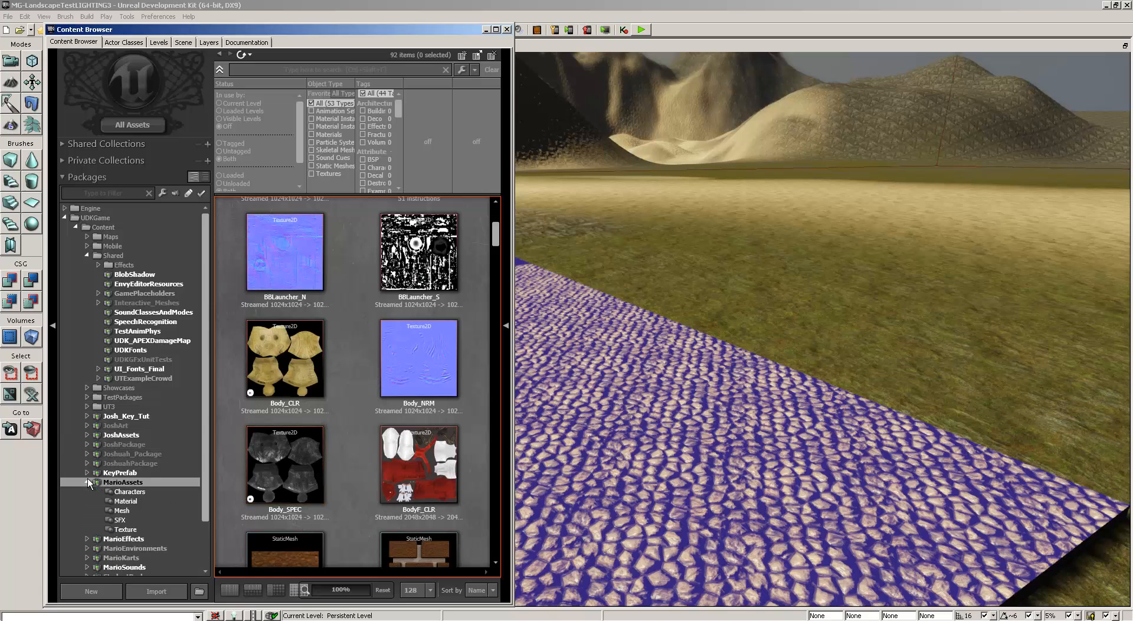
{"action": "left_click", "coordinate": [133, 510]}
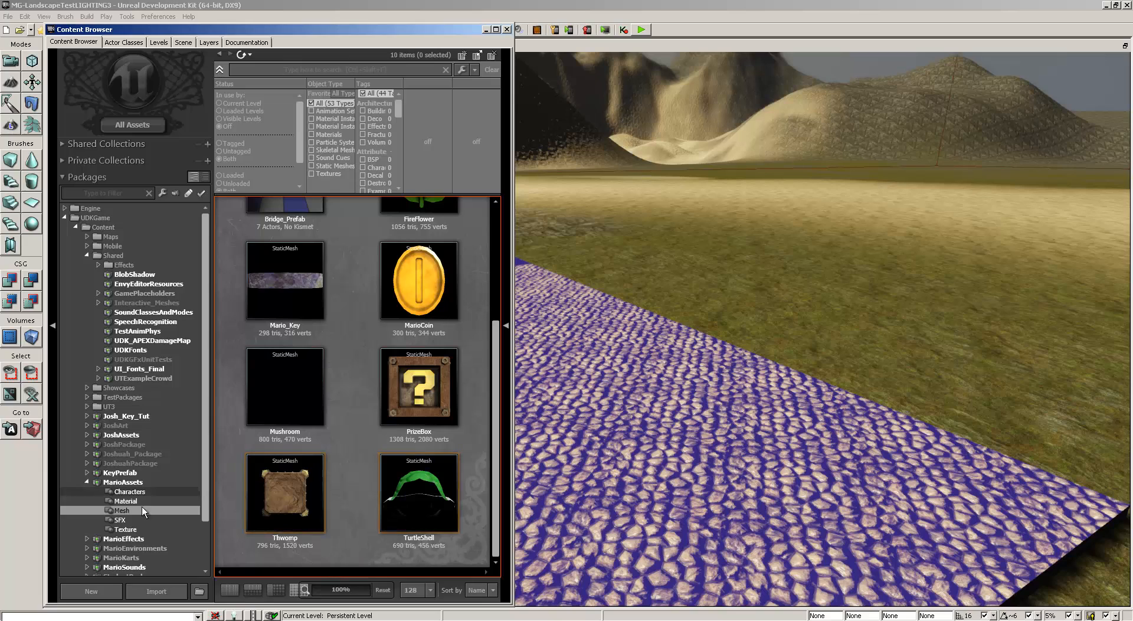
{"action": "left_click", "coordinate": [287, 498]}
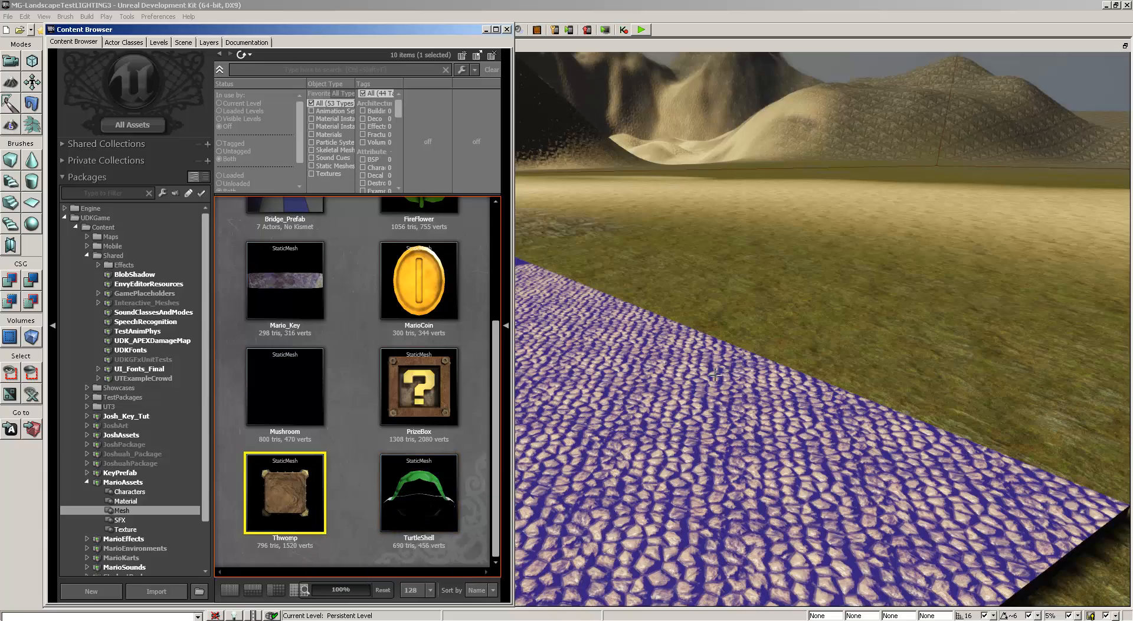
Add the Thwomp mesh as an InterpActor on the cobblestone path and raise it high above the ground
{"action": "mouse_move", "coordinate": [715, 376]}
{"action": "left_mouse_down"}
{"action": "mouse_move", "coordinate": [715, 341]}
{"action": "mouse_move", "coordinate": [721, 377]}
{"action": "left_mouse_up"}
{"action": "right_click", "coordinate": [755, 385]}
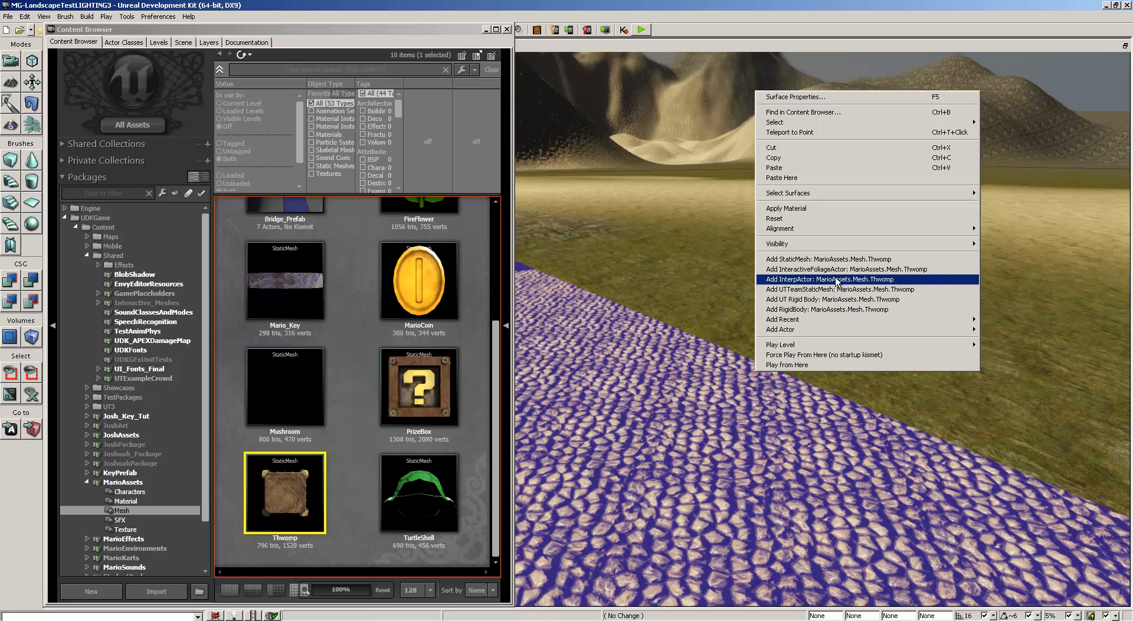
{"action": "left_click", "coordinate": [895, 284]}
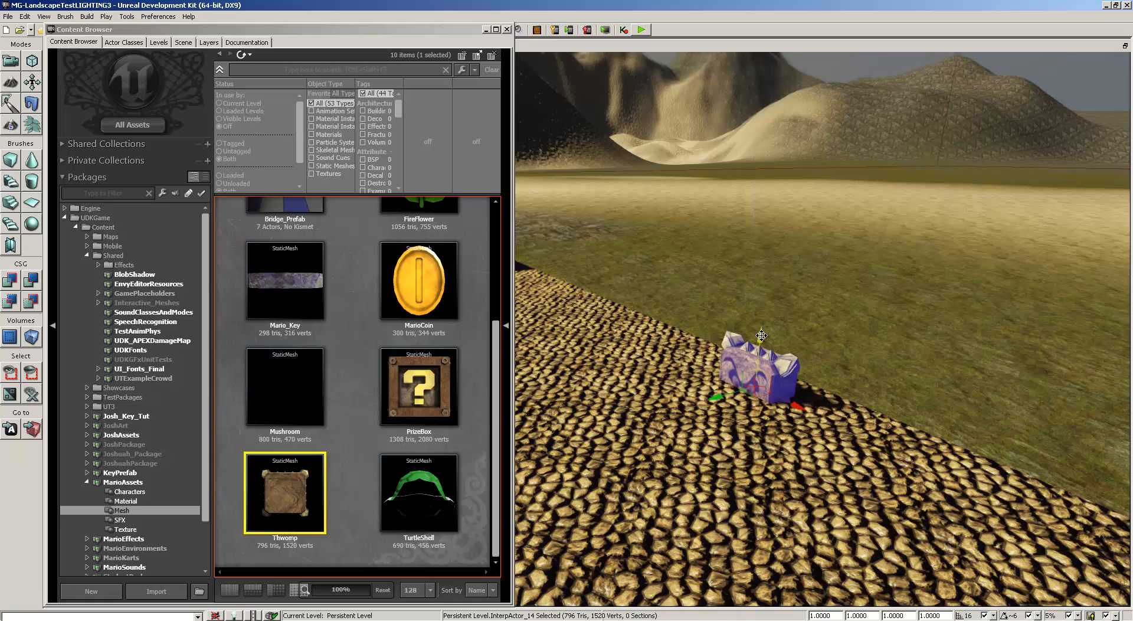
{"action": "left_click_drag", "start_coordinate": [762, 336], "coordinate": [780, 46]}
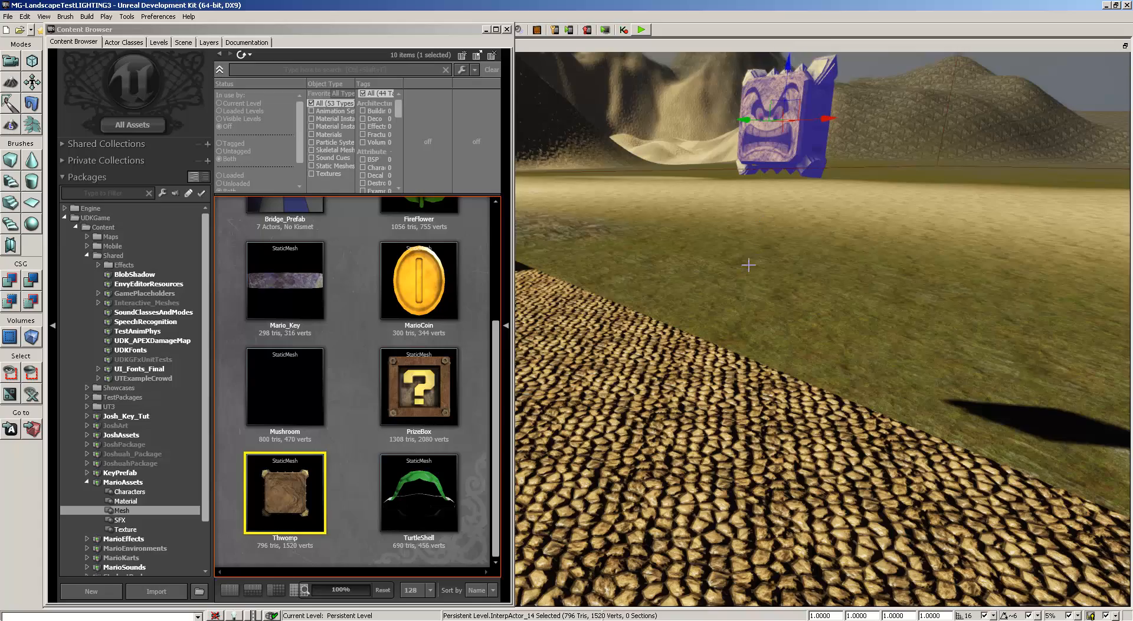
{"action": "left_click_drag", "start_coordinate": [749, 265], "coordinate": [706, 325]}
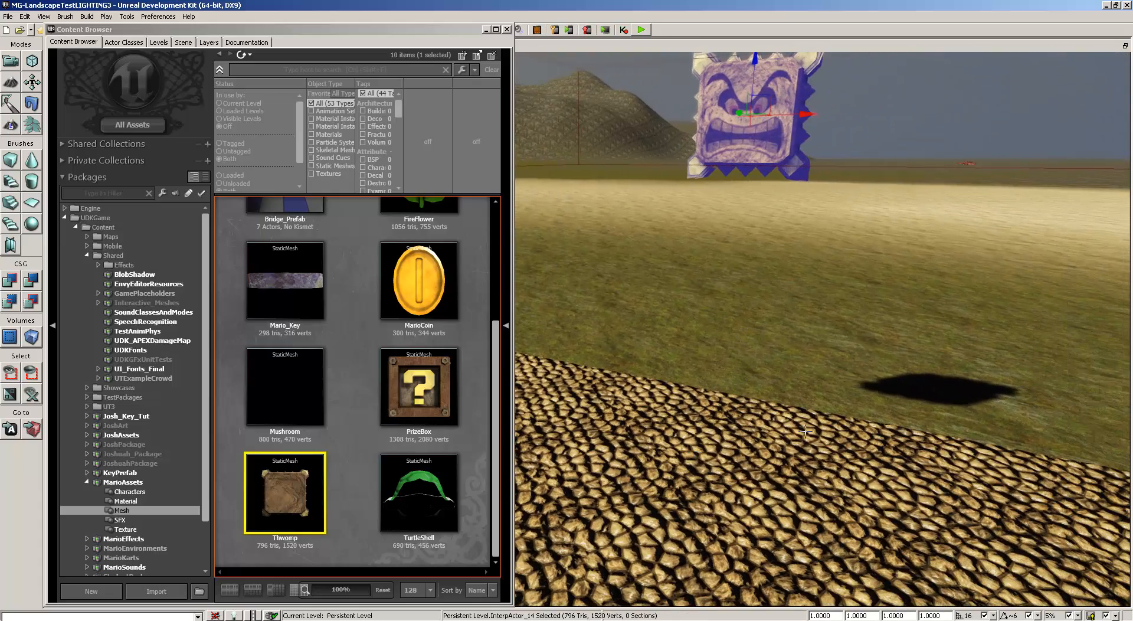
Set the Thwomp actor's Collision Type to COLLIDE_TouchAll and enable Collide Complex in its properties
{"action": "key", "text": "F4"}
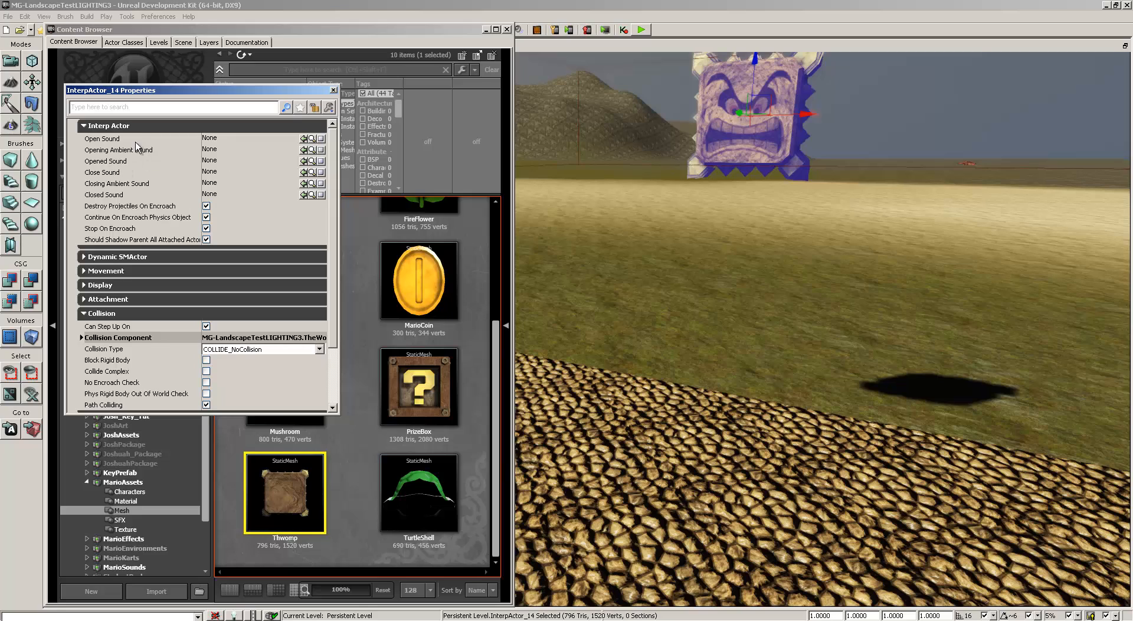
{"action": "left_click", "coordinate": [123, 127]}
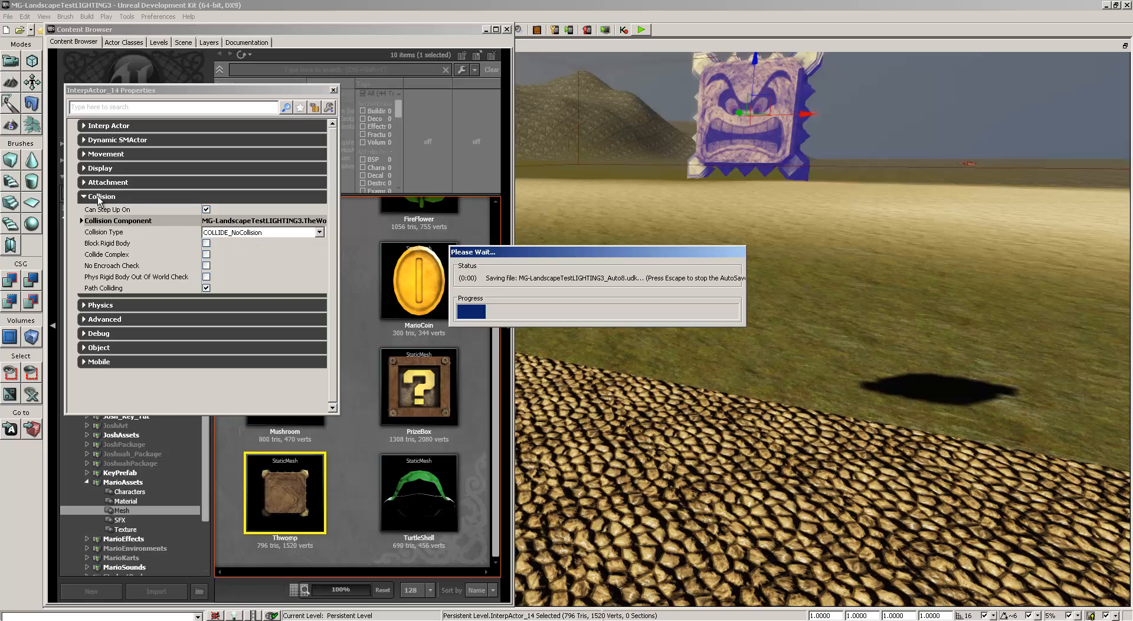
{"action": "left_click", "coordinate": [256, 233]}
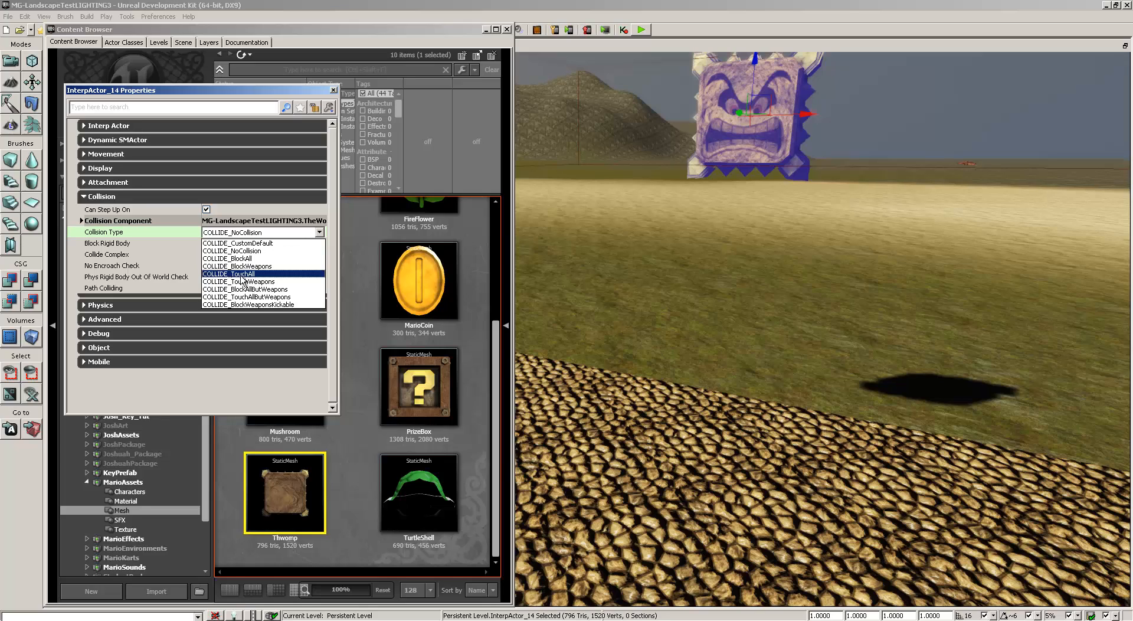
{"action": "left_click", "coordinate": [246, 274]}
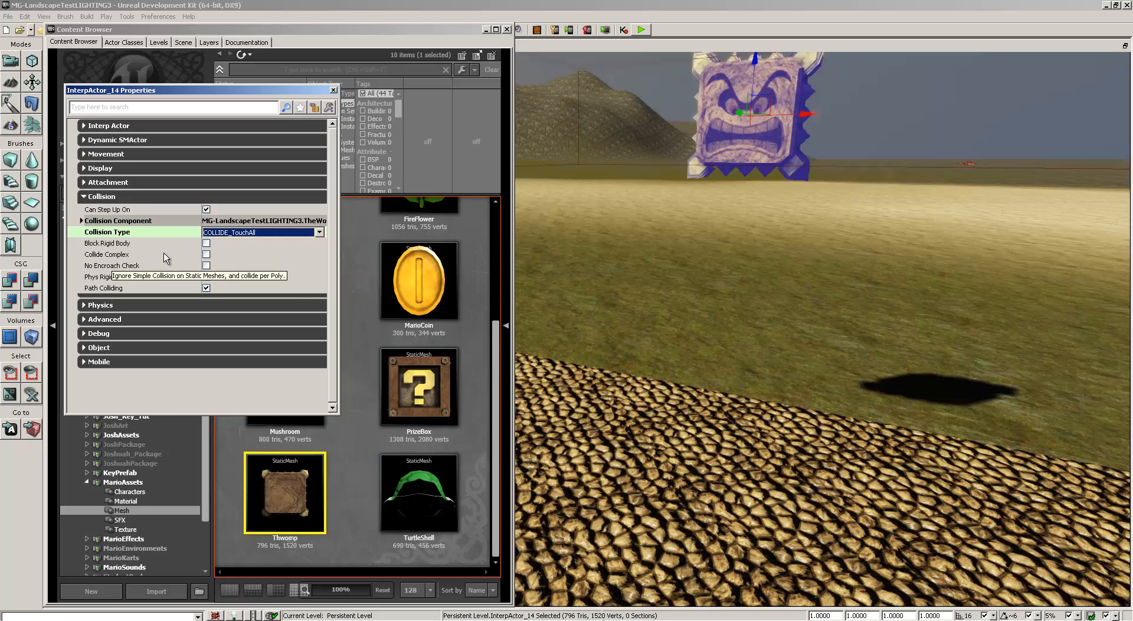
{"action": "left_click", "coordinate": [206, 254]}
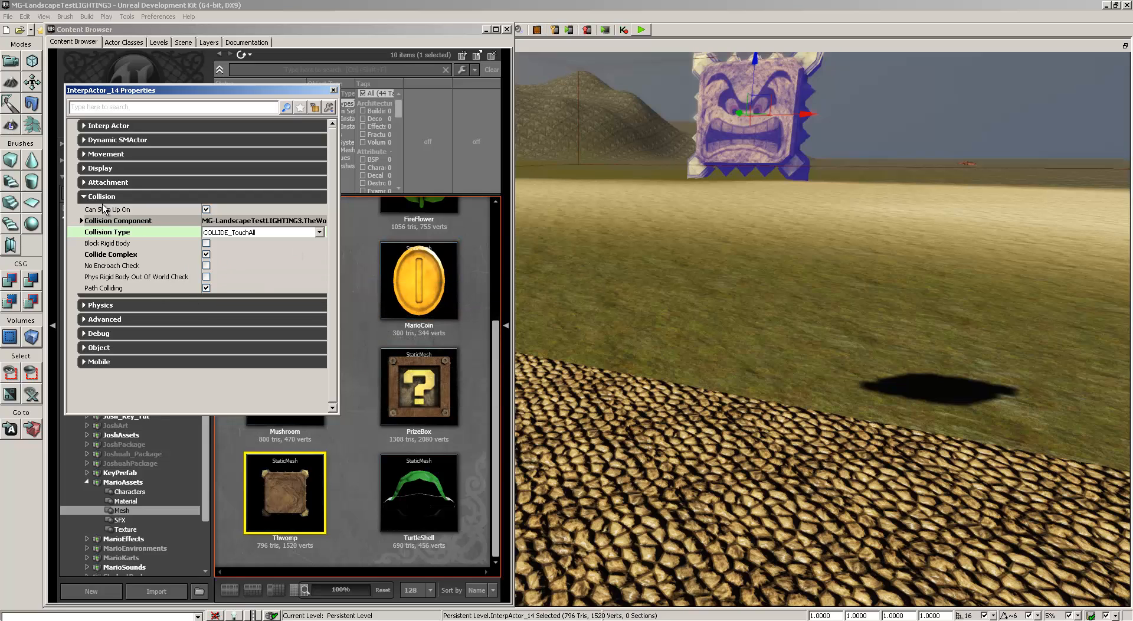
Examine the Thwomp actor's Attachment, Display, Dynamic SMActor and Movement properties, including its static mesh component's collision settings, and close the properties
{"action": "left_click", "coordinate": [122, 184]}
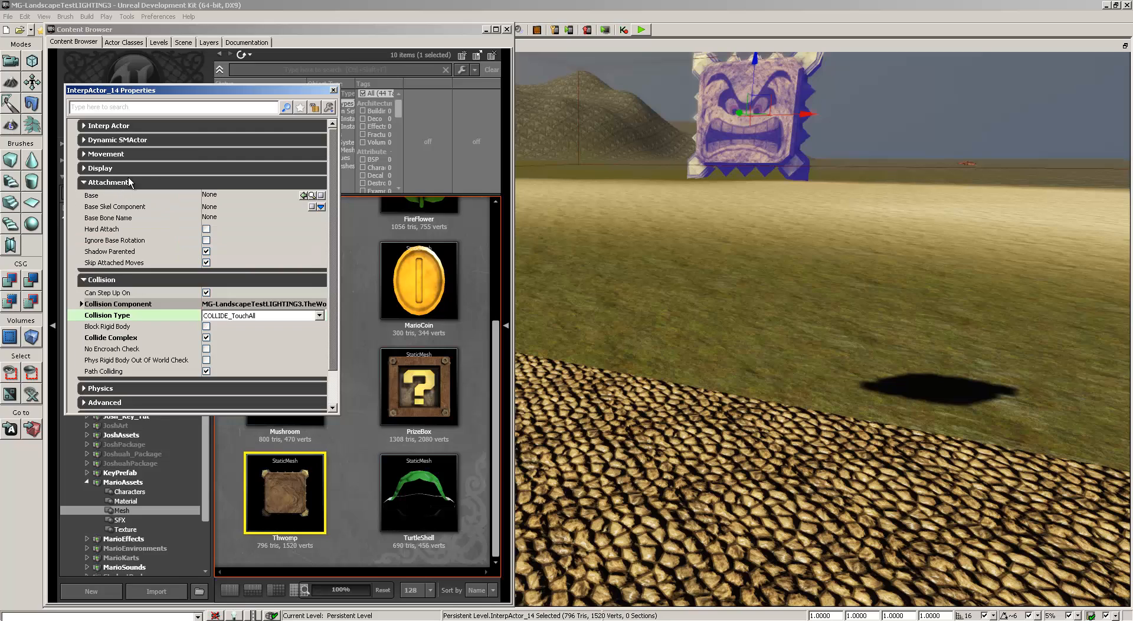
{"action": "left_click", "coordinate": [118, 183]}
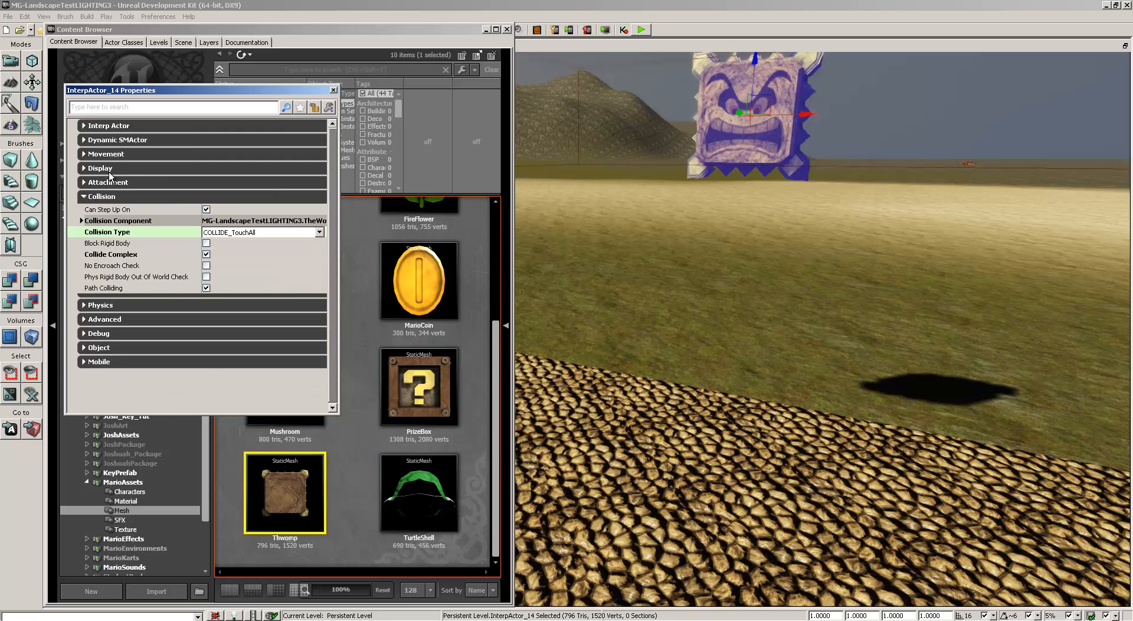
{"action": "left_click", "coordinate": [109, 168]}
{"action": "left_click", "coordinate": [109, 169]}
{"action": "left_click", "coordinate": [108, 169]}
{"action": "left_click", "coordinate": [109, 169]}
{"action": "left_click", "coordinate": [133, 140]}
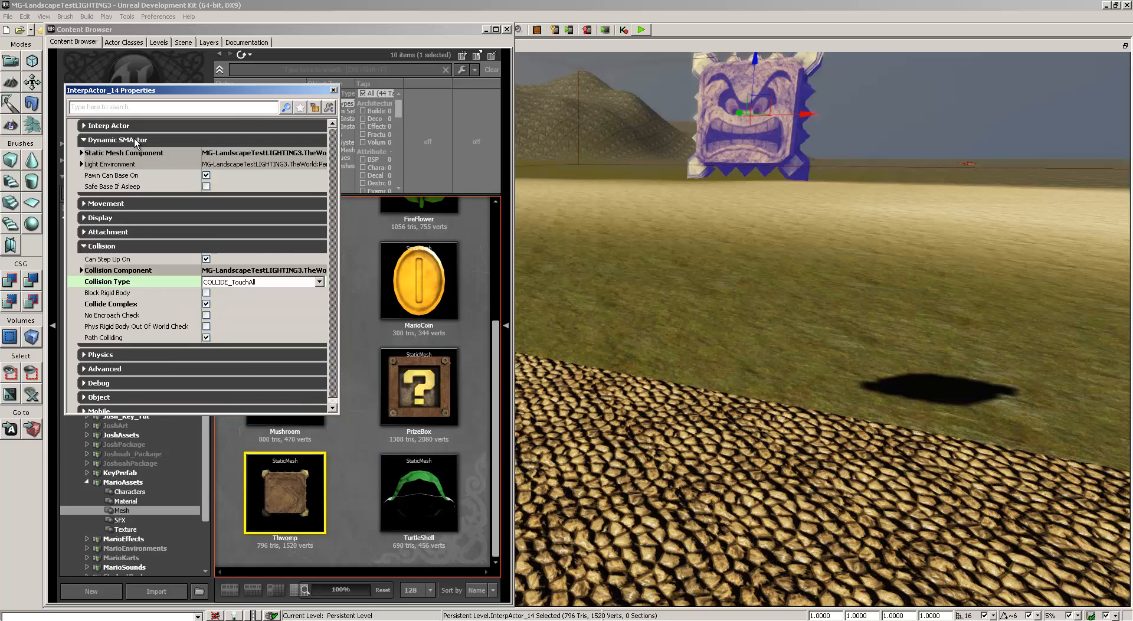
{"action": "left_click", "coordinate": [127, 153]}
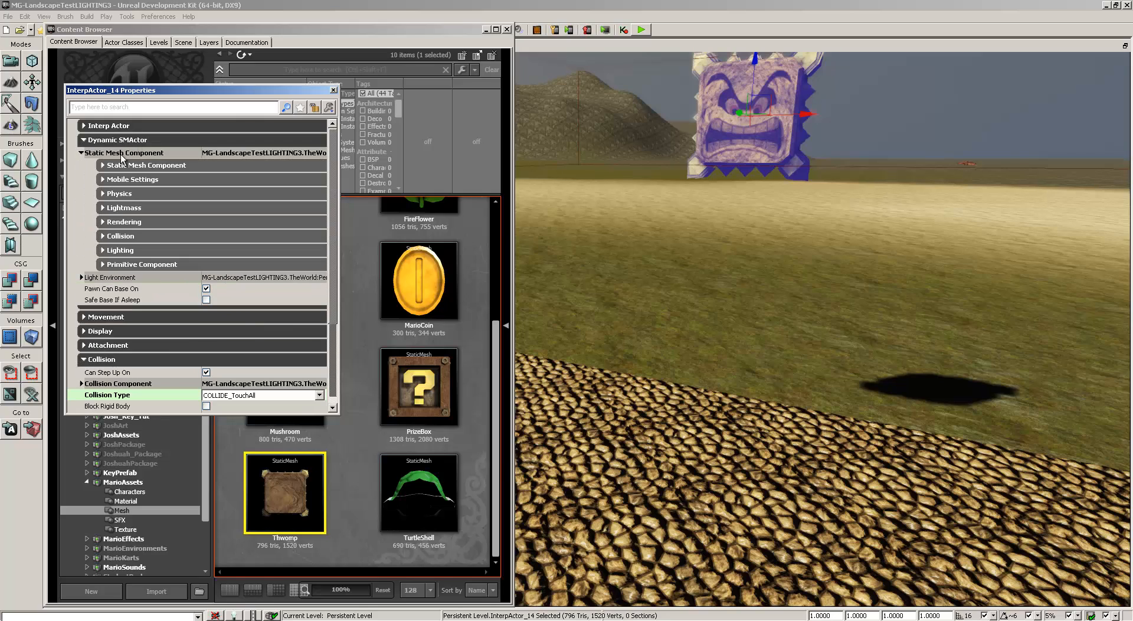
{"action": "left_click", "coordinate": [128, 166]}
{"action": "left_click", "coordinate": [127, 166]}
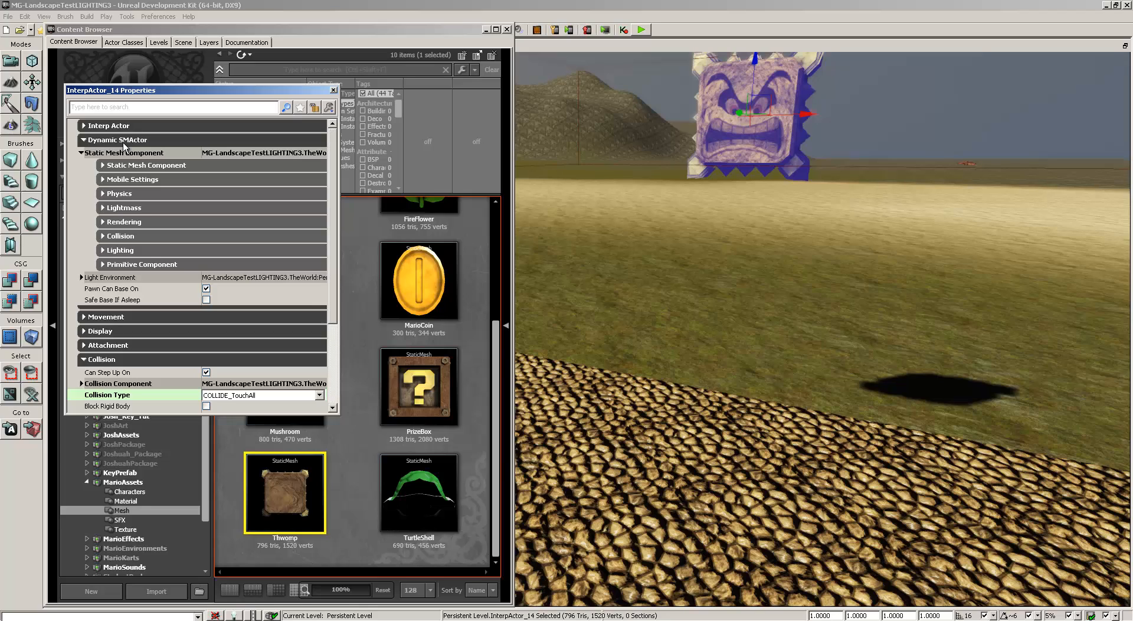
{"action": "left_click", "coordinate": [113, 318]}
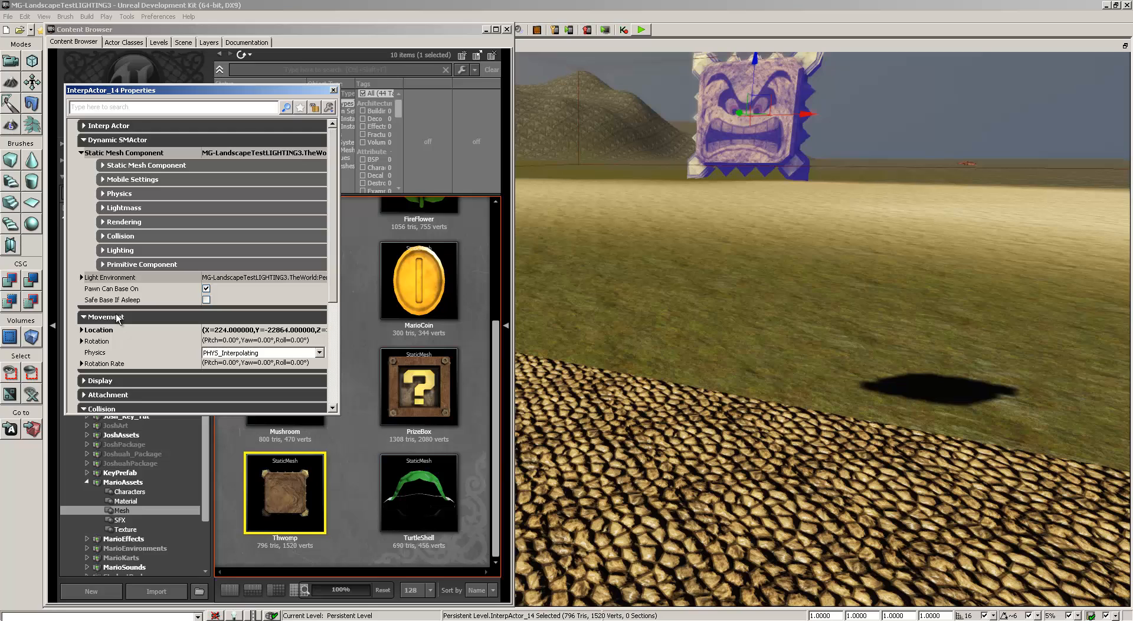
{"action": "scroll", "coordinate": [115, 313], "scroll_direction": "down", "scroll_amount": 3}
{"action": "scroll", "coordinate": [118, 295], "scroll_direction": "down", "scroll_amount": 10}
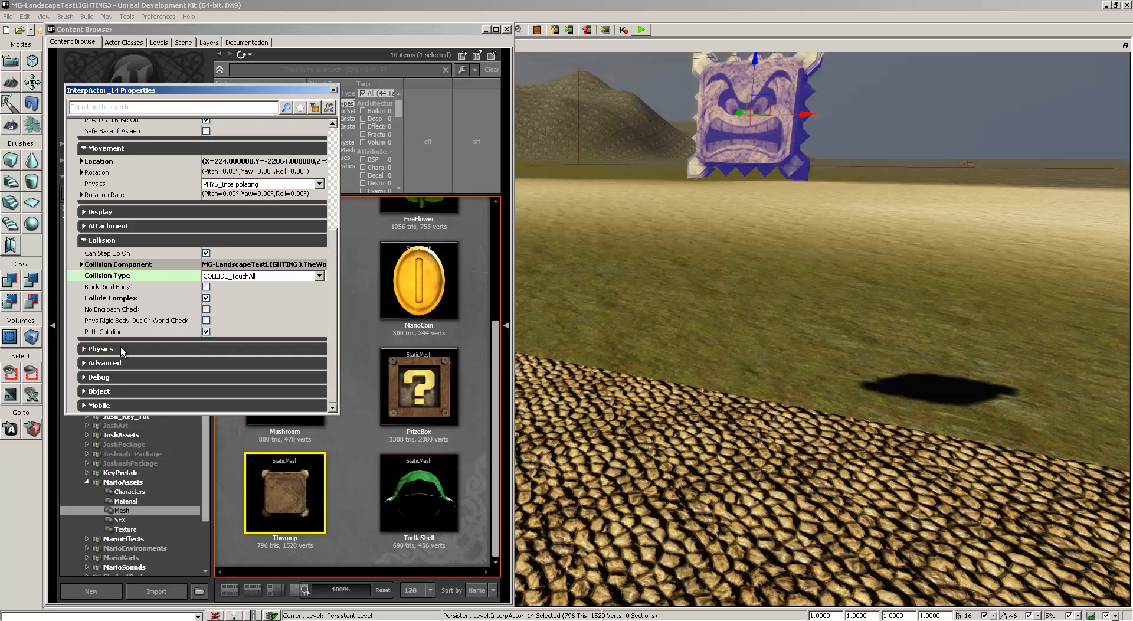
{"action": "scroll", "coordinate": [134, 317], "scroll_direction": "up", "scroll_amount": 3}
{"action": "scroll", "coordinate": [134, 317], "scroll_direction": "up", "scroll_amount": 6}
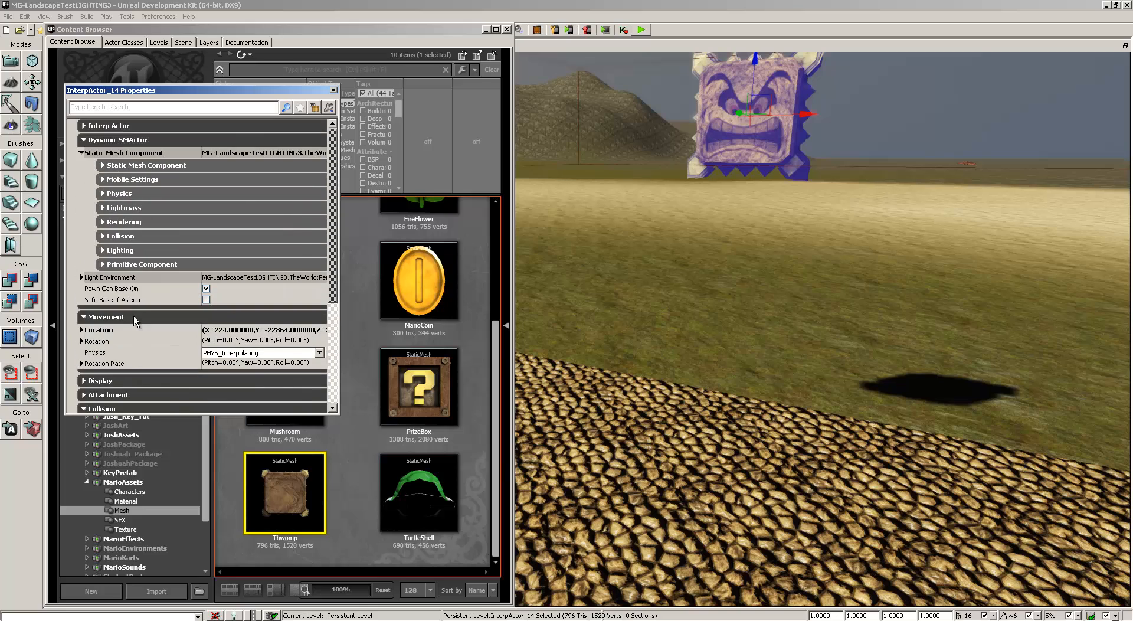
{"action": "left_click", "coordinate": [121, 236]}
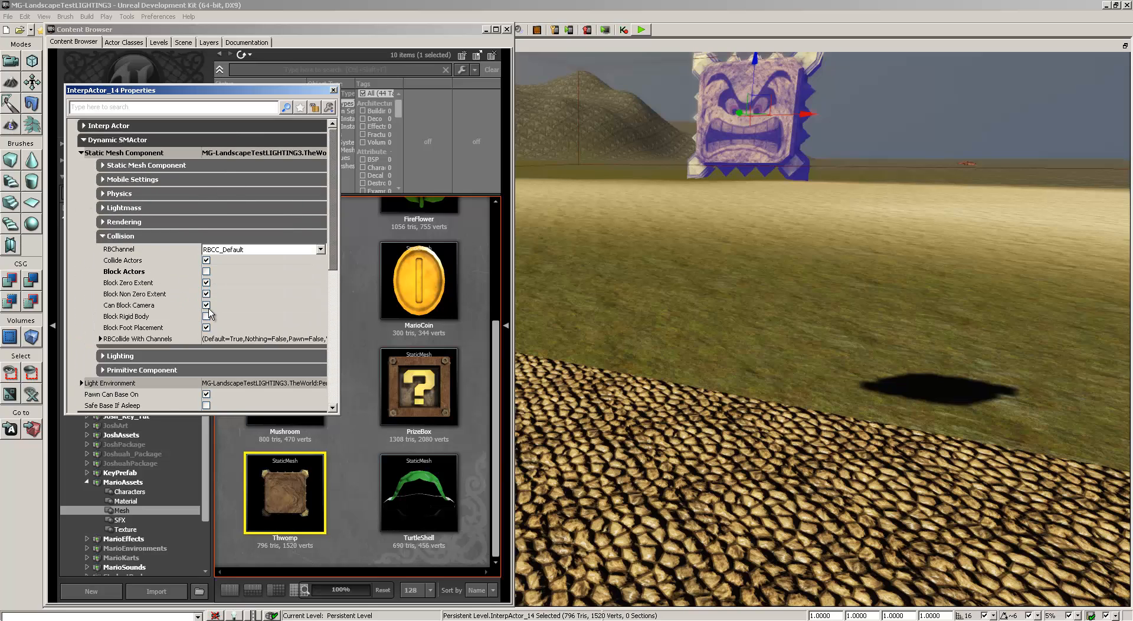
{"action": "left_click", "coordinate": [333, 90]}
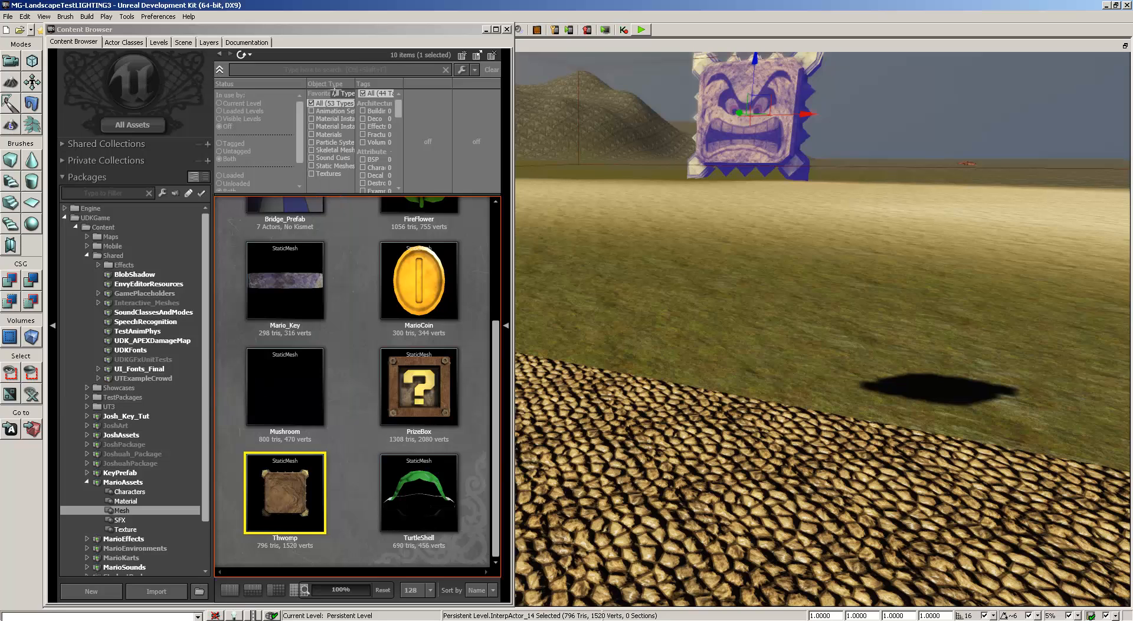
Close the Content Browser and open Kismet at an empty area of the Main_Sequence graph, keeping the Thwomp visible beside it
{"action": "left_click", "coordinate": [507, 29]}
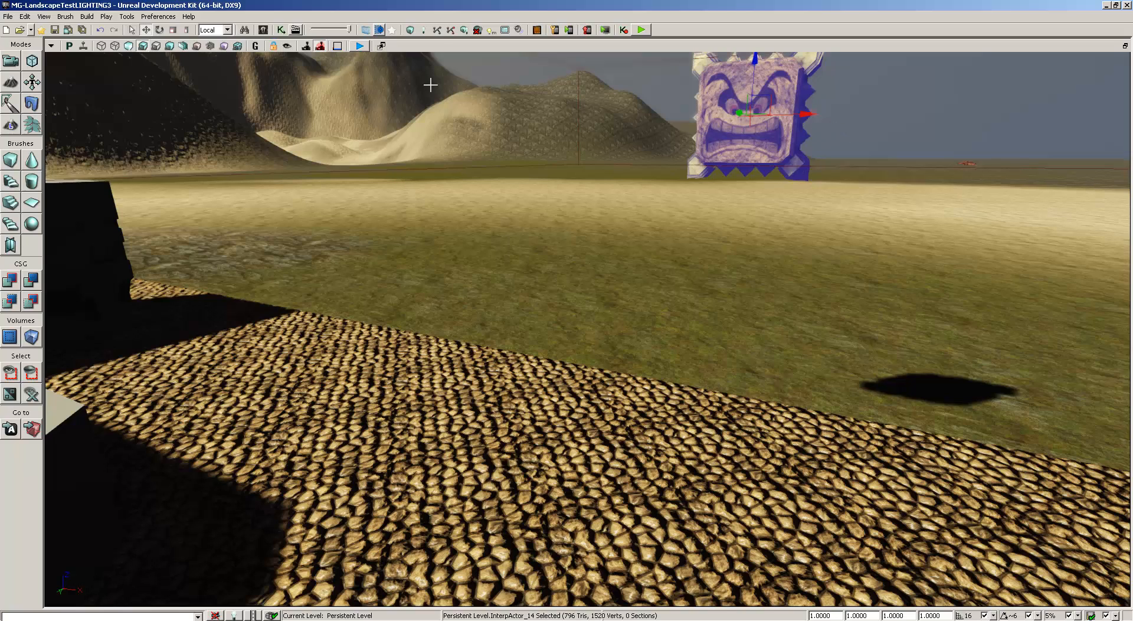
{"action": "left_click", "coordinate": [280, 31]}
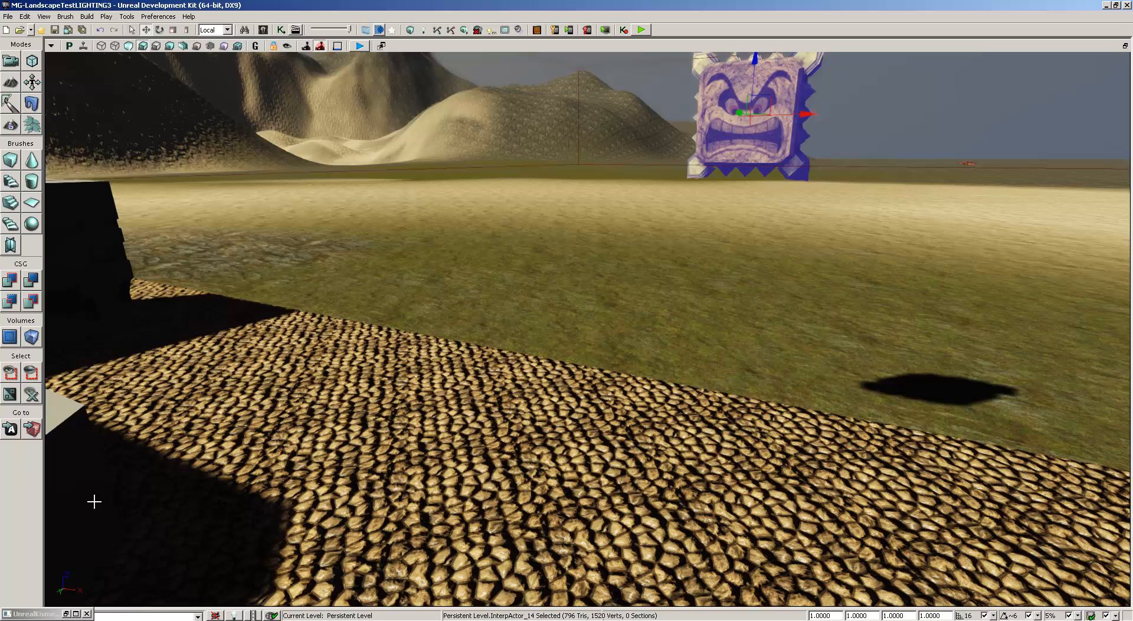
{"action": "left_click", "coordinate": [67, 614]}
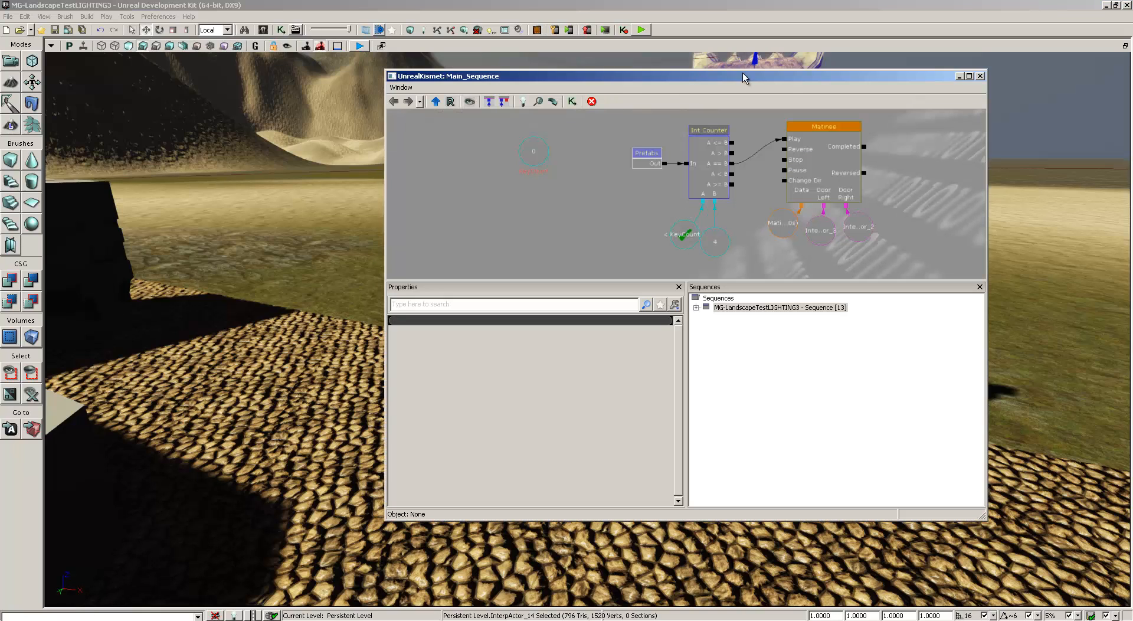
{"action": "left_click_drag", "start_coordinate": [743, 77], "coordinate": [409, 86]}
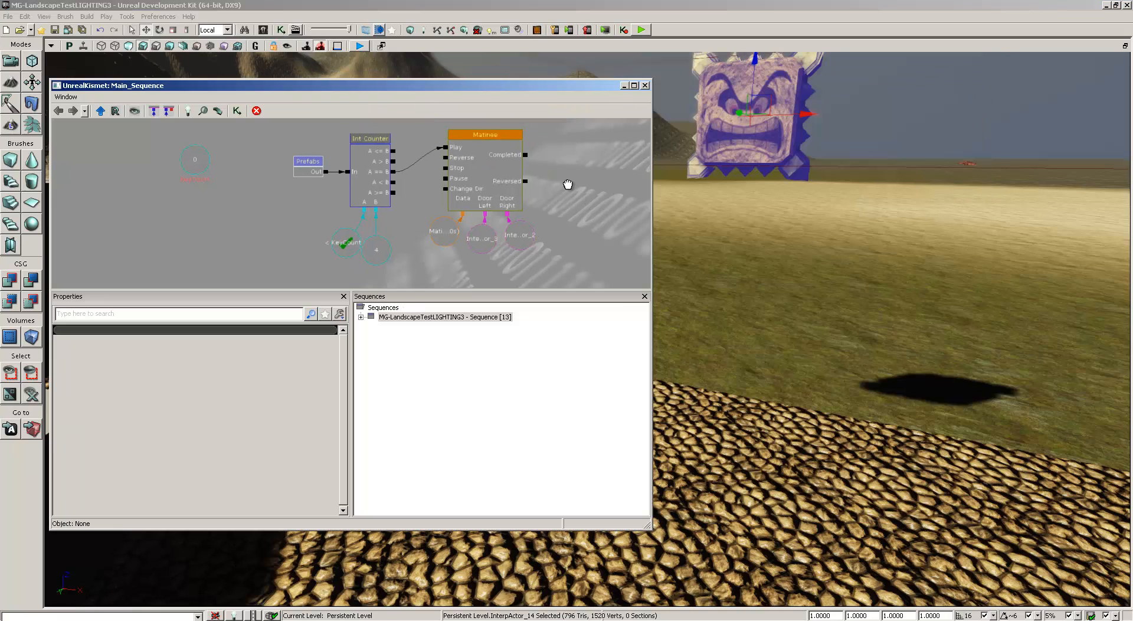
{"action": "left_click_drag", "start_coordinate": [568, 184], "coordinate": [307, 293]}
{"action": "left_click_drag", "start_coordinate": [453, 189], "coordinate": [330, 232]}
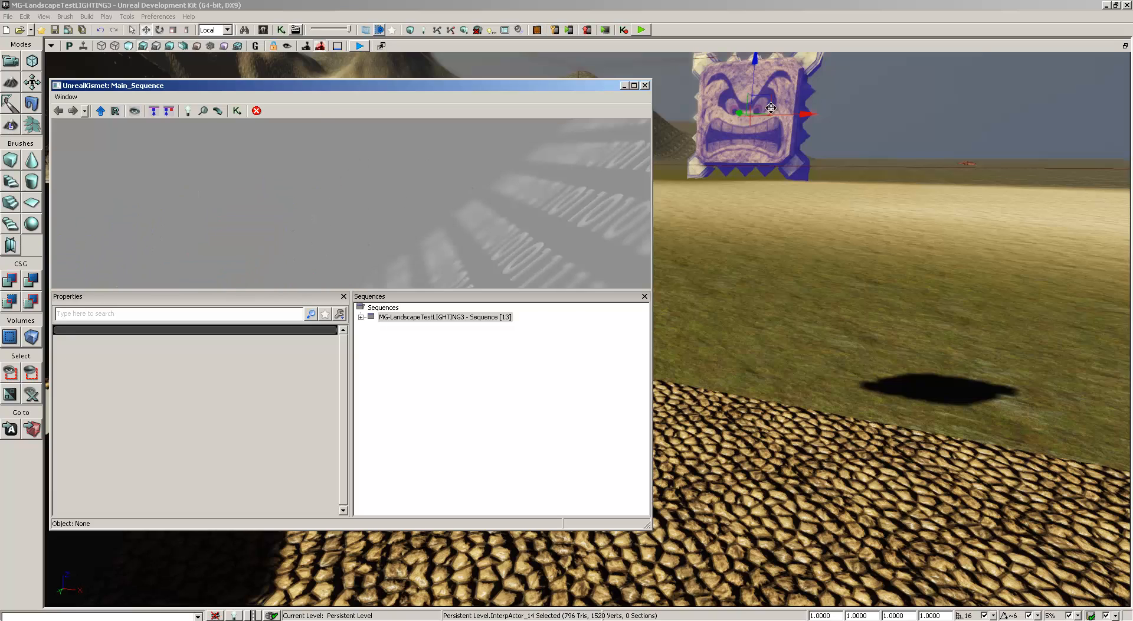
Add a new Matinee to the Kismet sequence and enable Looping for it
{"action": "right_click", "coordinate": [354, 163]}
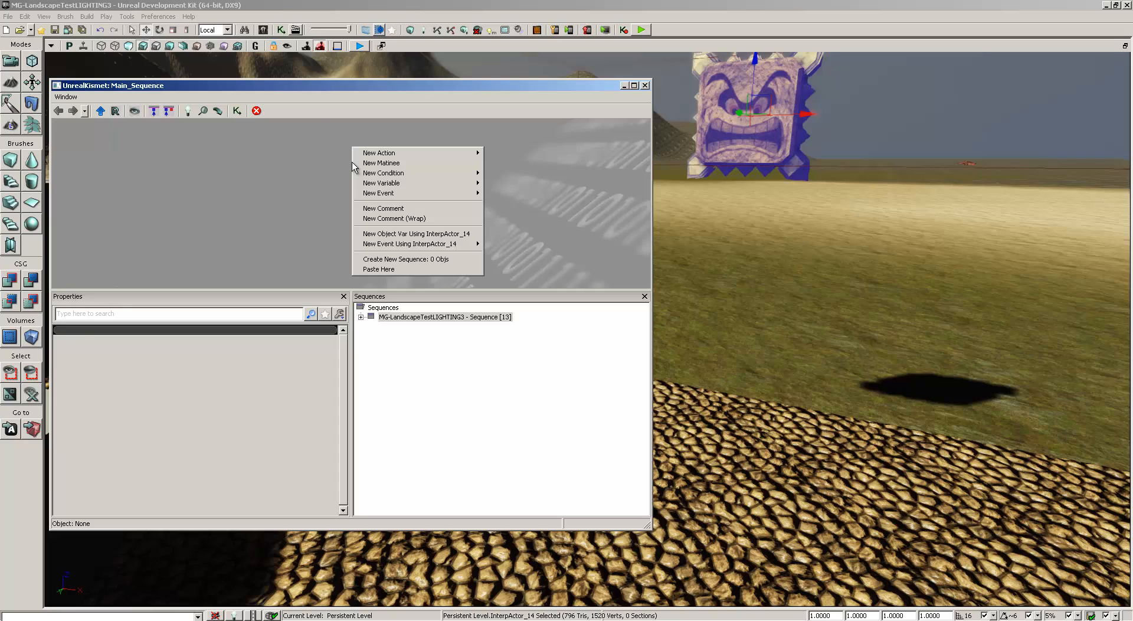
{"action": "left_click", "coordinate": [383, 165]}
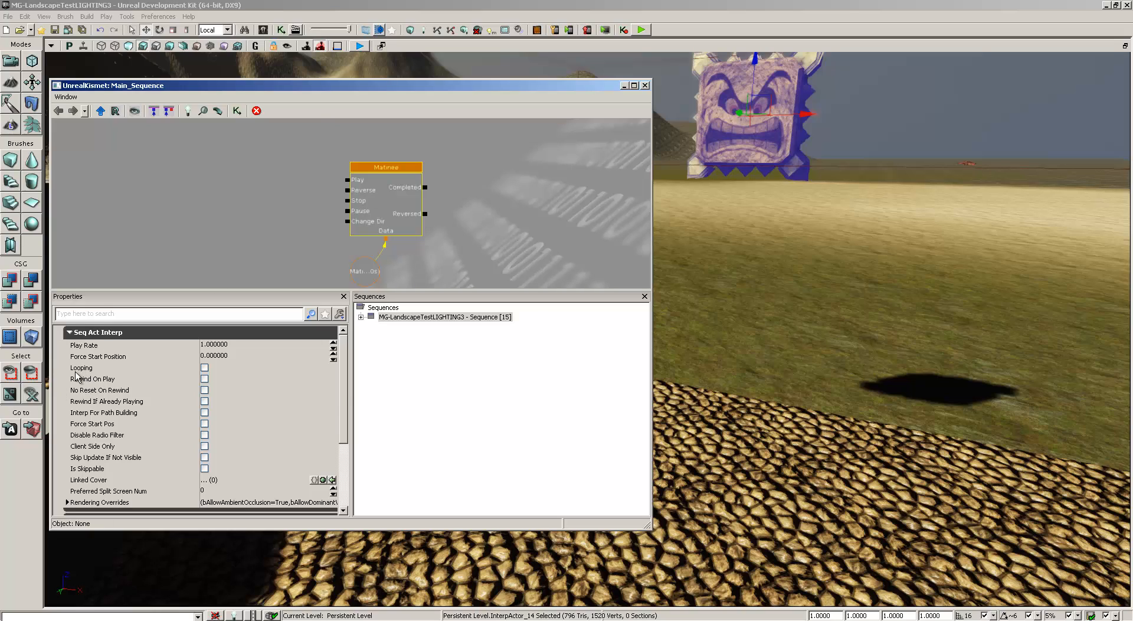
{"action": "left_click", "coordinate": [204, 368]}
Open the new Matinee for editing and add an empty group named Thwomp_Move for the selected Thwomp actor
{"action": "double_click", "coordinate": [387, 169]}
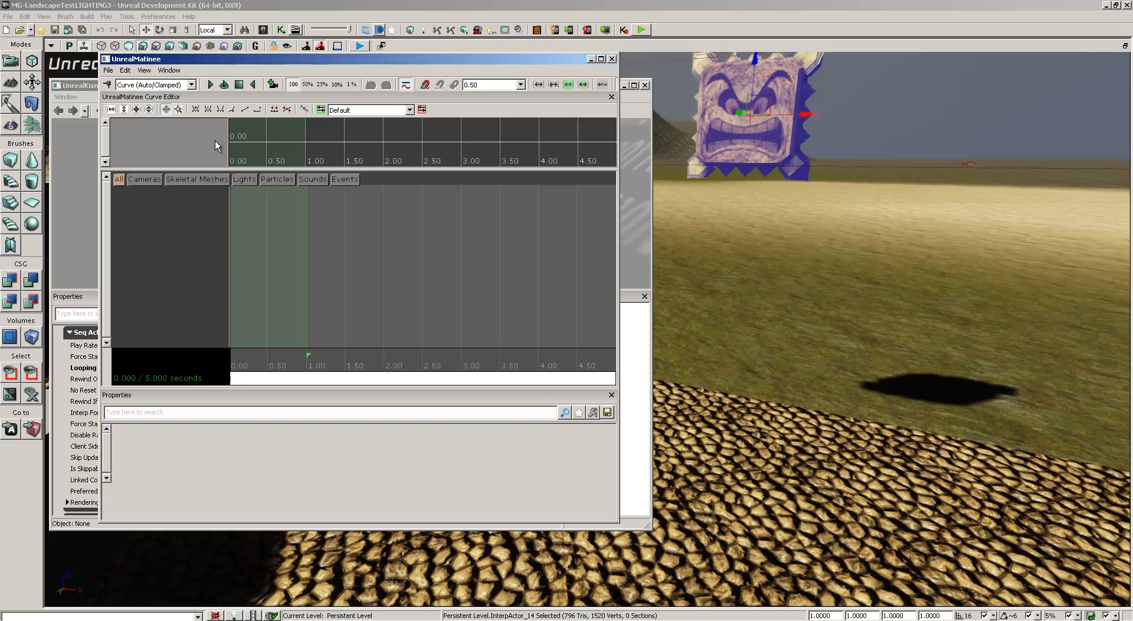
{"action": "right_click", "coordinate": [154, 192]}
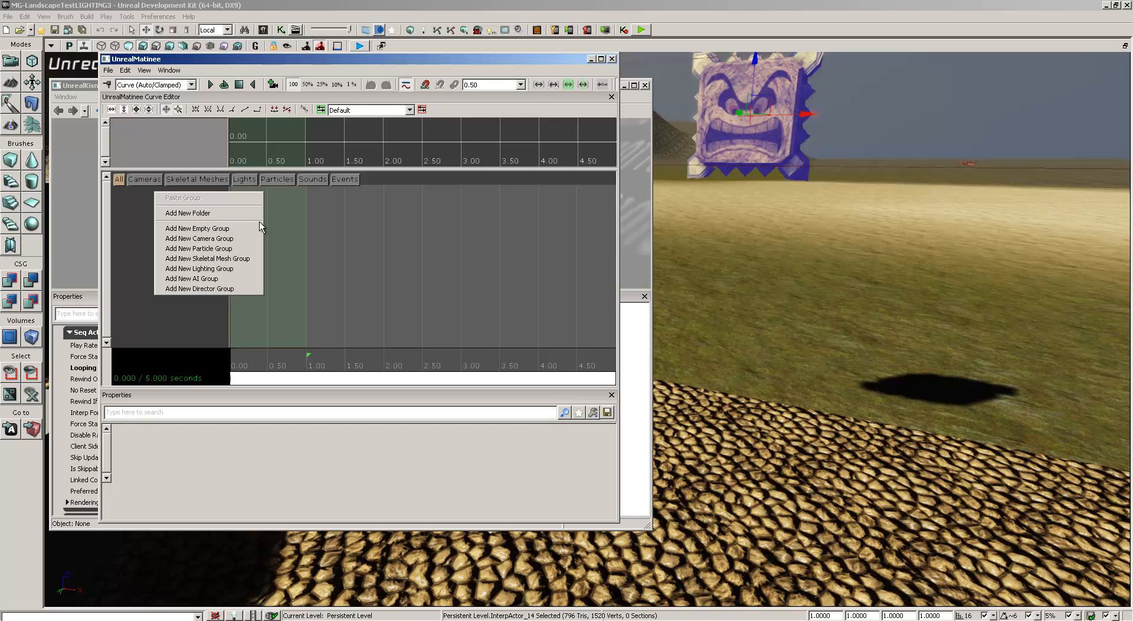
{"action": "left_click", "coordinate": [202, 240]}
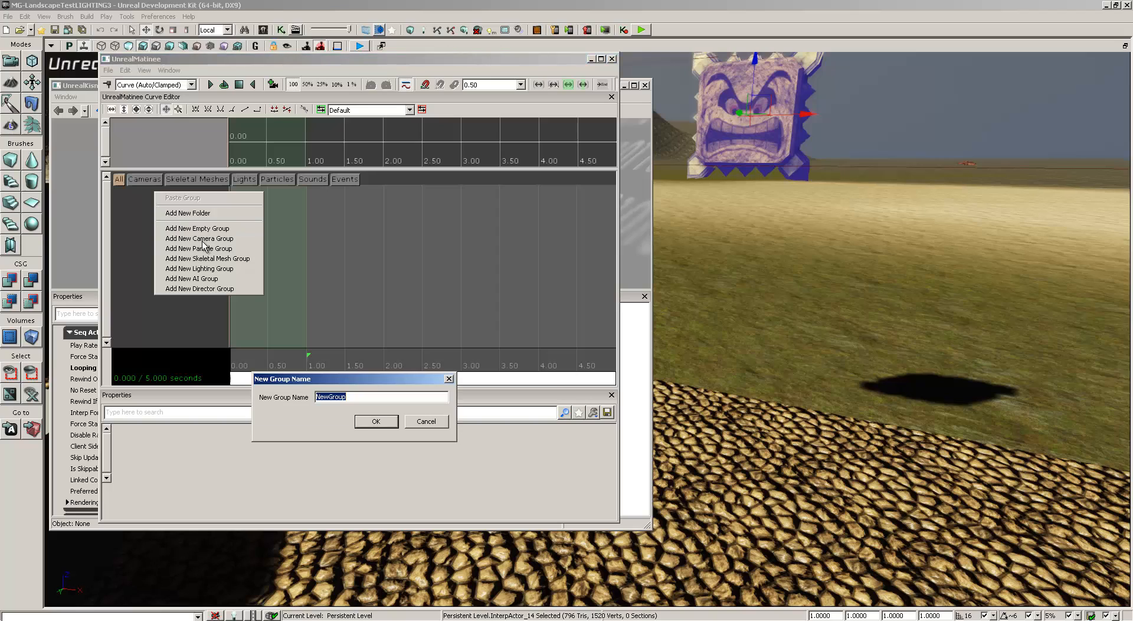
{"action": "type", "text": "Thwomp_Move"}
{"action": "key", "text": "Return"}
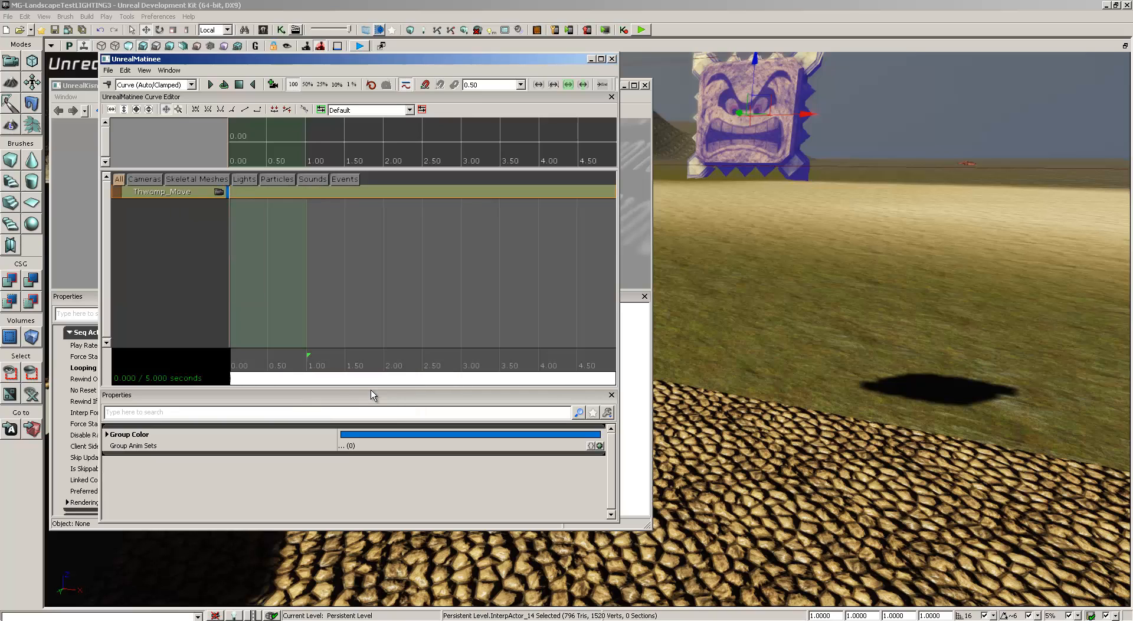
Add a Movement track to the Thwomp_Move group and key the Thwomp lowered onto the ground at about 0.63 s
{"action": "right_click", "coordinate": [164, 191]}
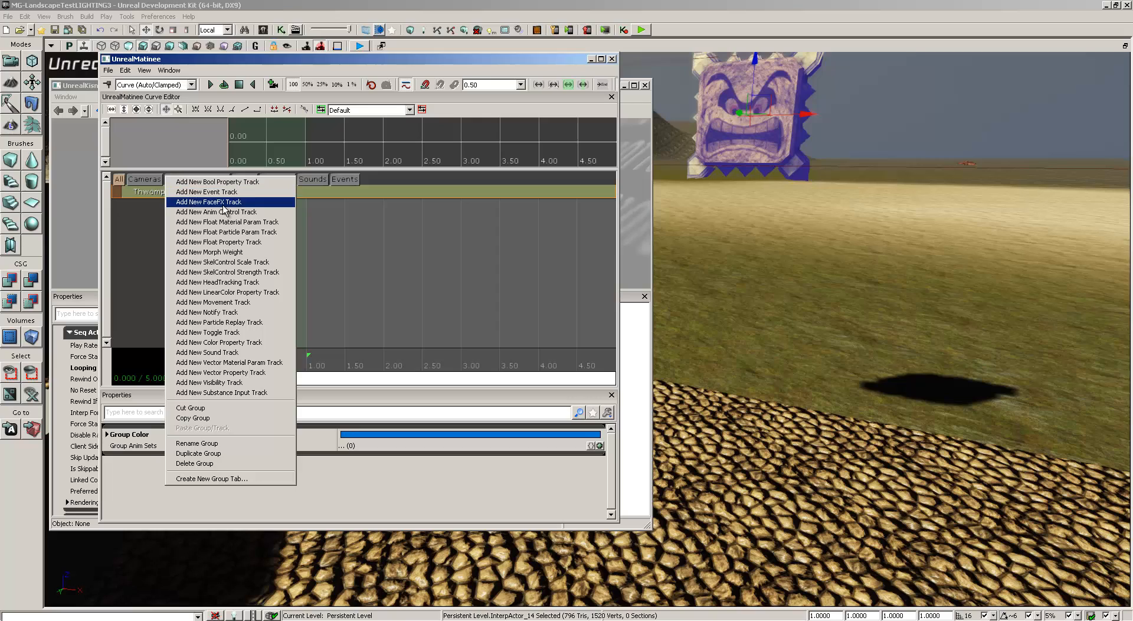
{"action": "left_click", "coordinate": [256, 304]}
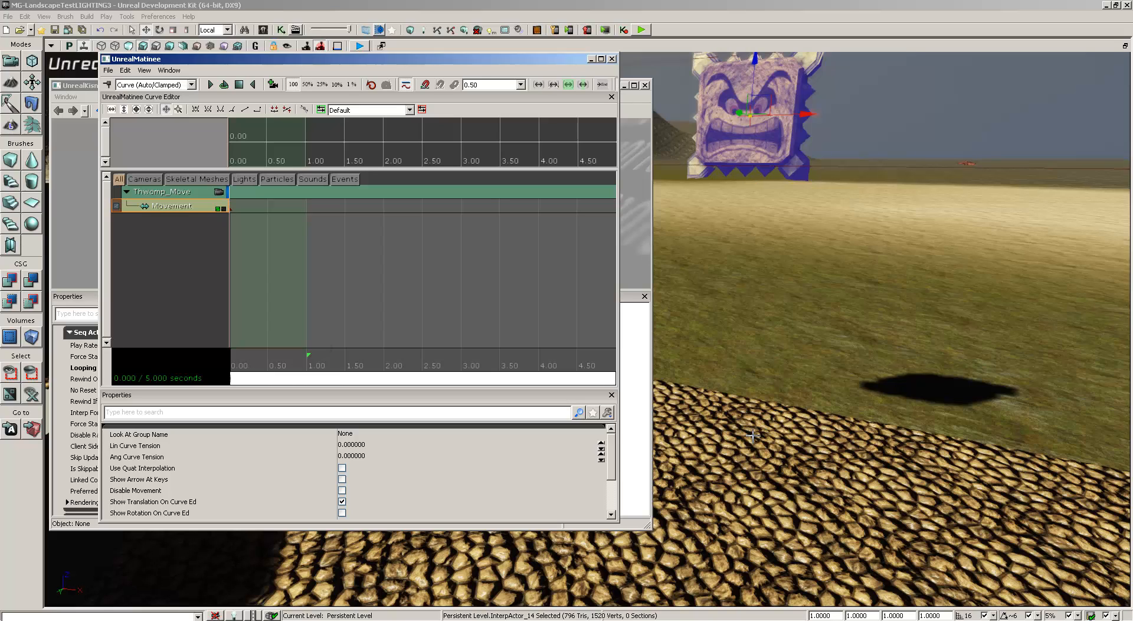
{"action": "left_click_drag", "start_coordinate": [232, 363], "coordinate": [279, 364]}
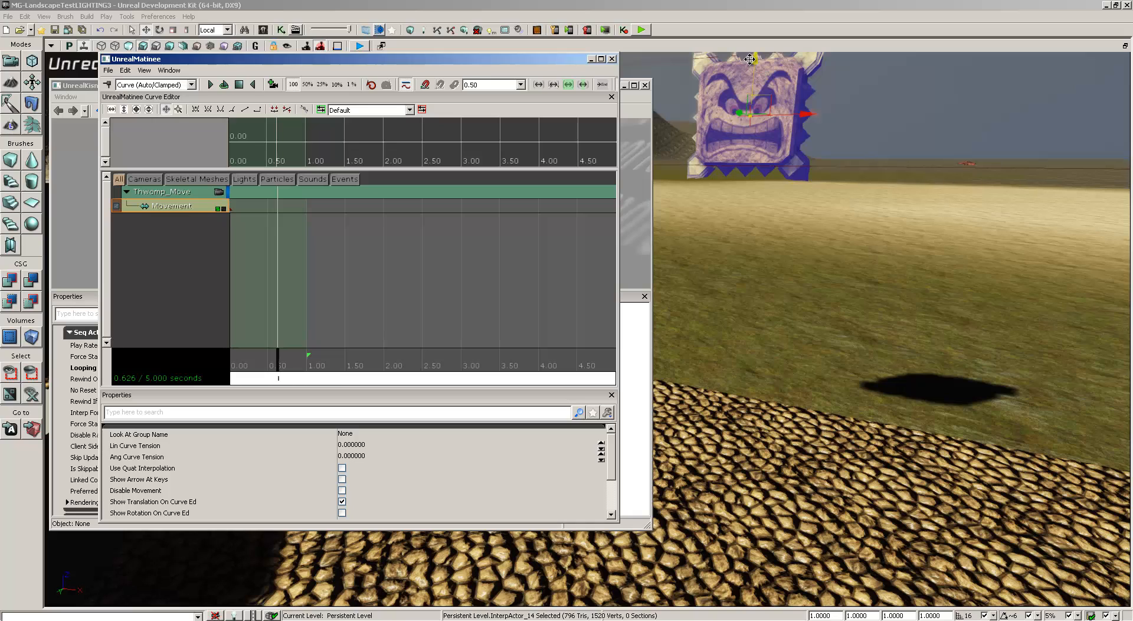
{"action": "left_click_drag", "start_coordinate": [755, 59], "coordinate": [746, 337]}
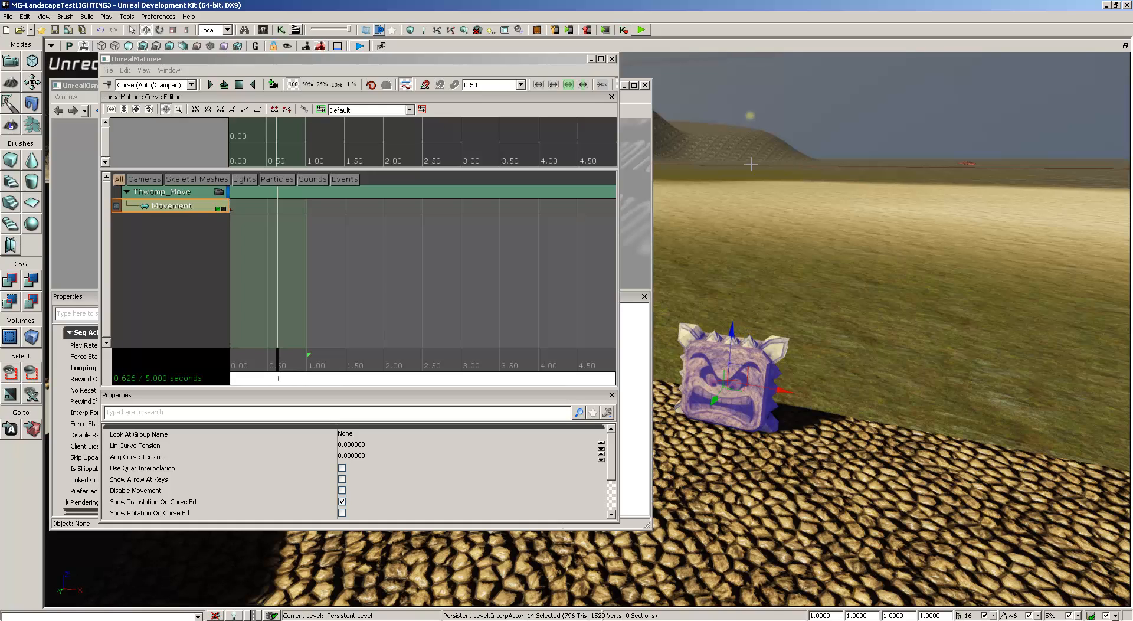
{"action": "left_click", "coordinate": [109, 86]}
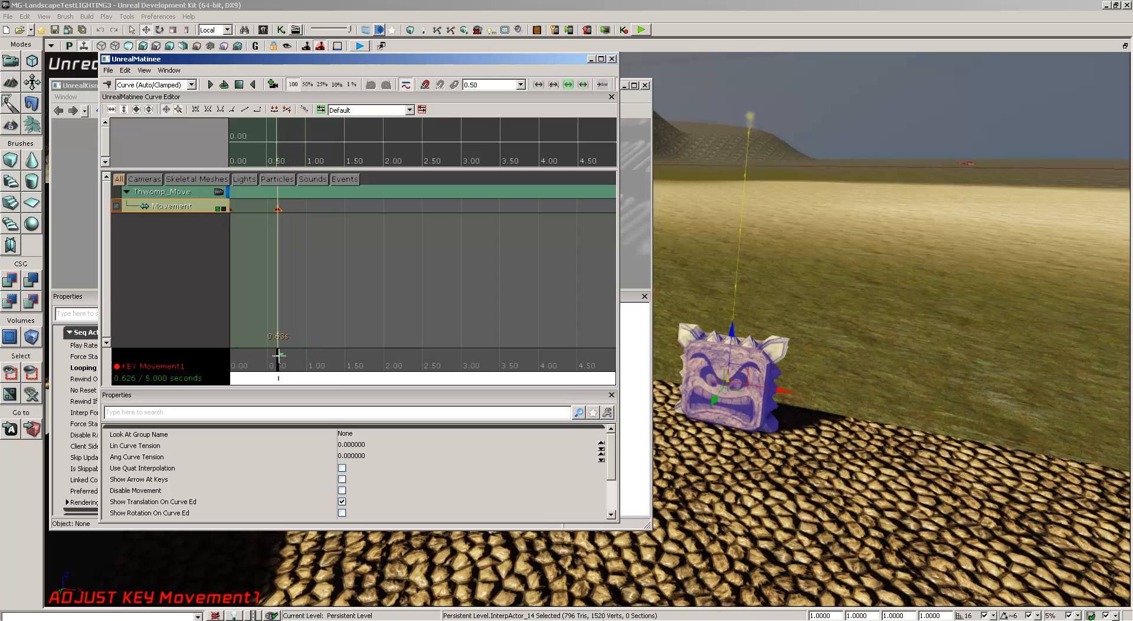
Preview the Thwomp's drop, shift its ground-level movement key earlier to about 0.24 s, and replay the animation
{"action": "left_click", "coordinate": [240, 85]}
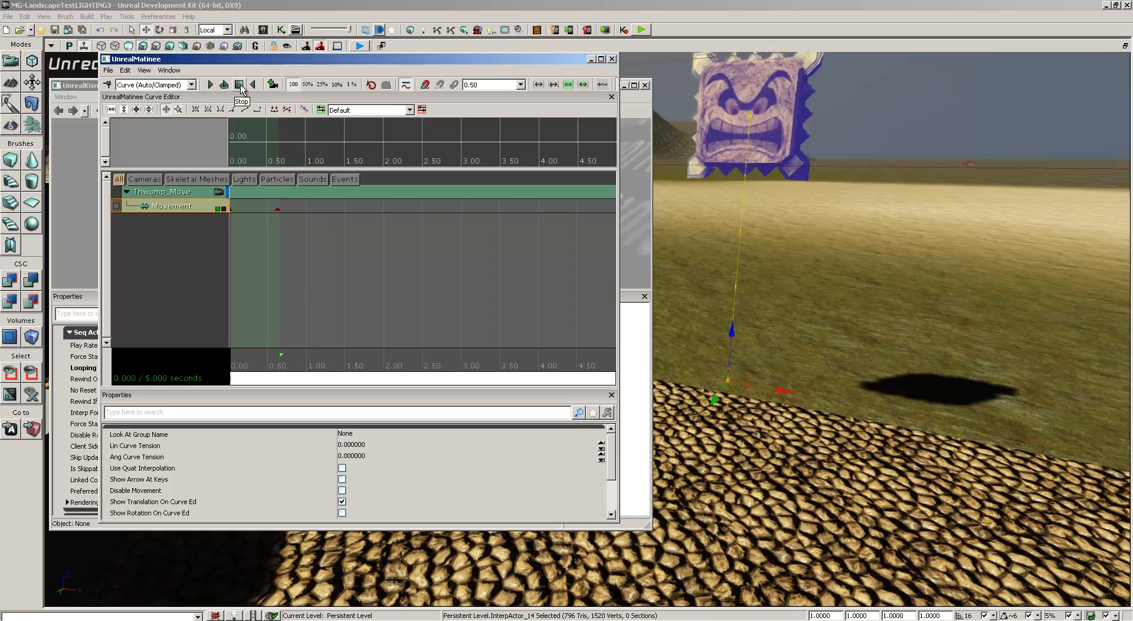
{"action": "left_click", "coordinate": [210, 85]}
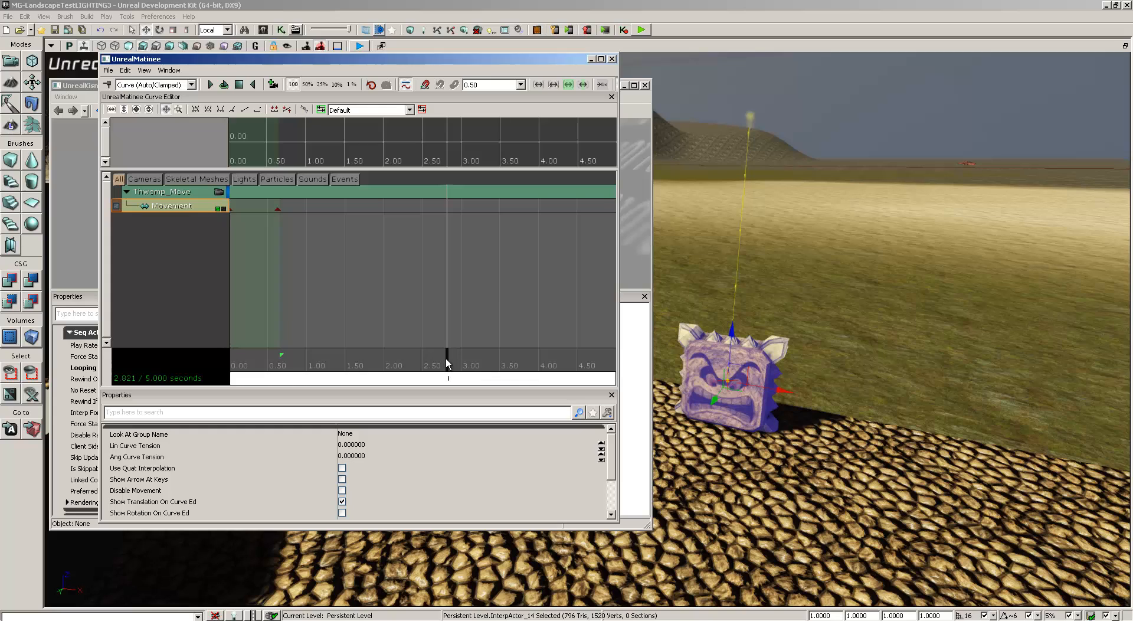
{"action": "left_click_drag", "start_coordinate": [442, 359], "coordinate": [229, 345]}
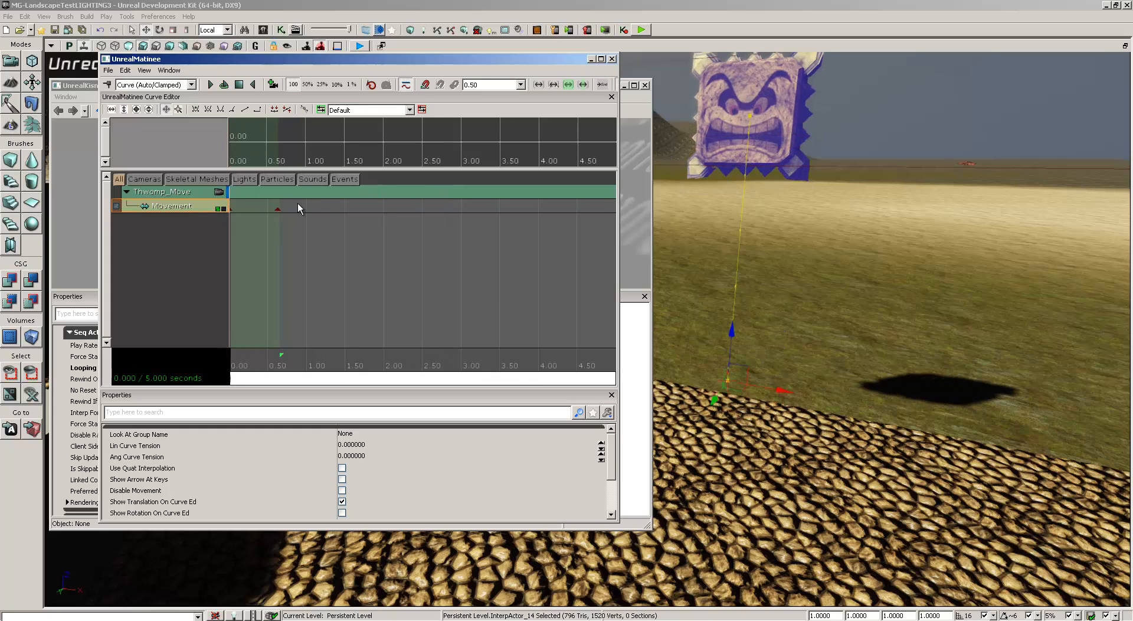
{"action": "left_click", "coordinate": [278, 209]}
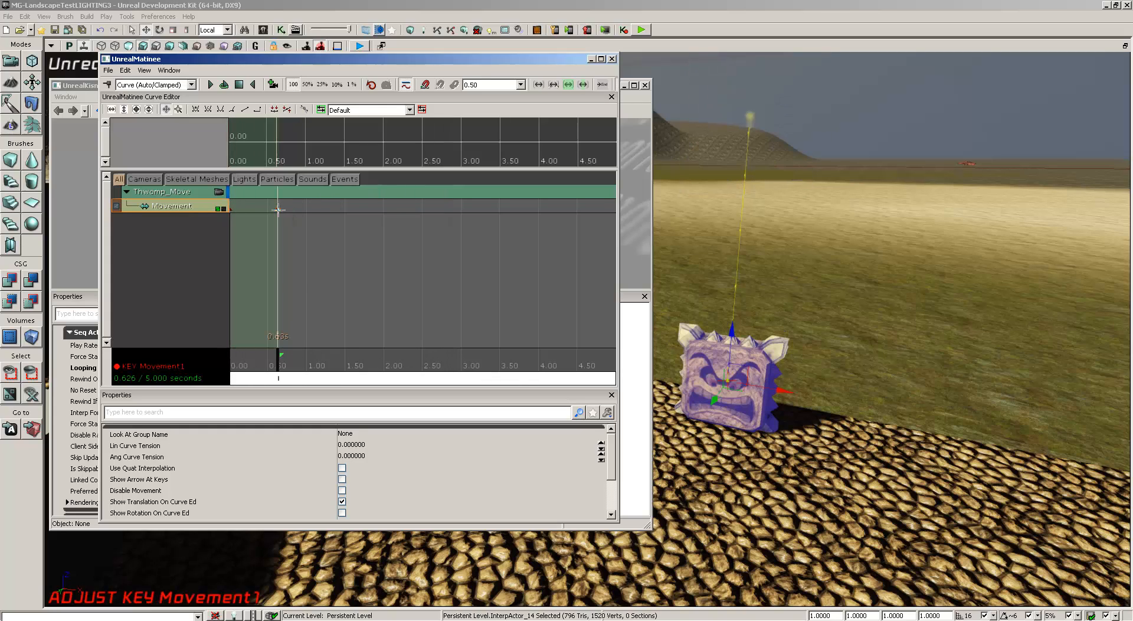
{"action": "left_click_drag", "start_coordinate": [278, 210], "coordinate": [255, 210], "text": "ctrl"}
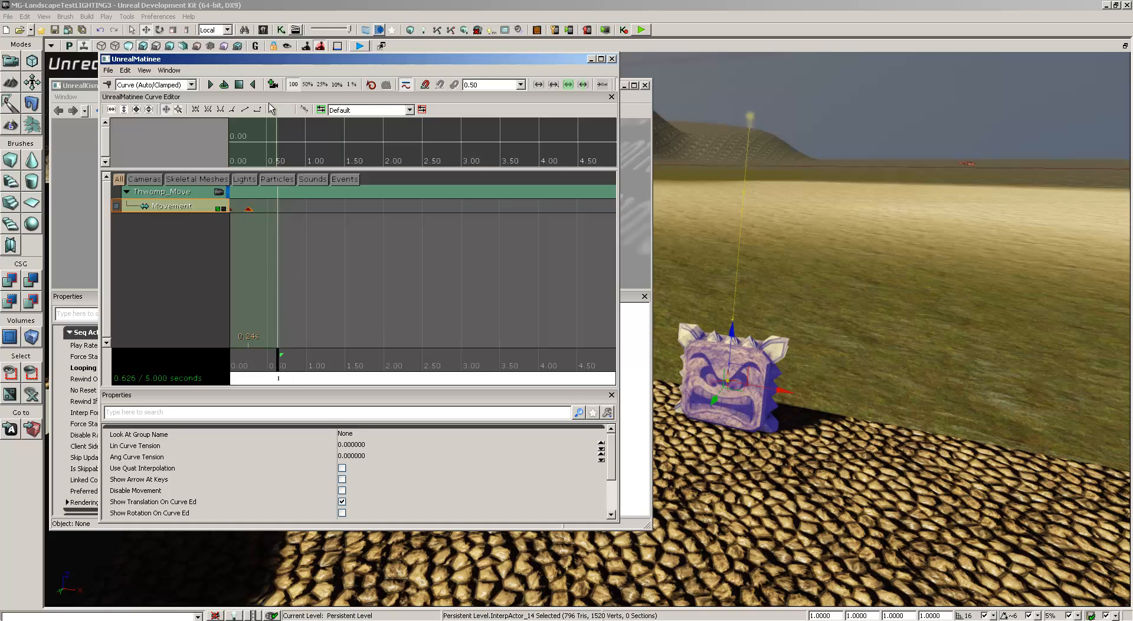
{"action": "left_click", "coordinate": [210, 85]}
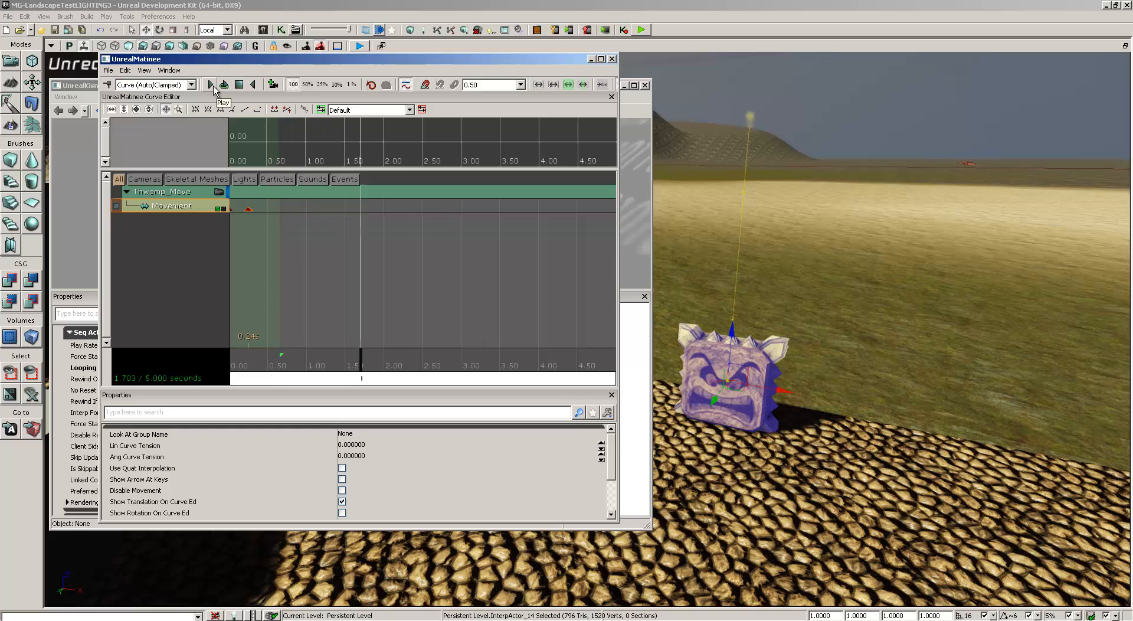
Add a movement key at about 0.06 s with the Thwomp raised slightly above its starting height
{"action": "left_click_drag", "start_coordinate": [302, 357], "coordinate": [235, 349]}
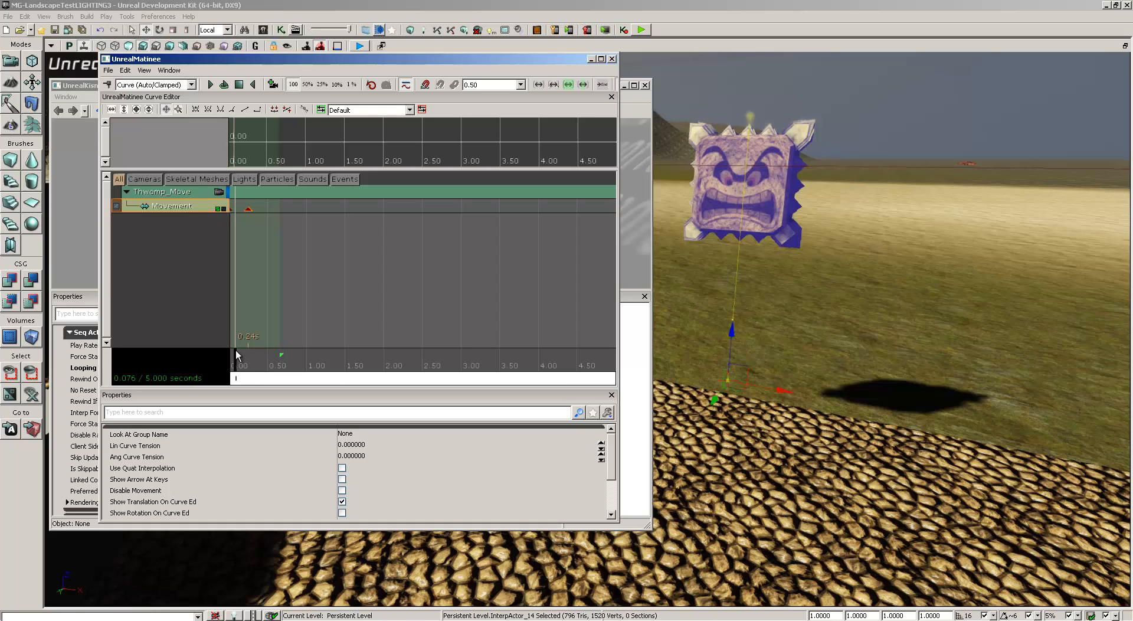
{"action": "left_click_drag", "start_coordinate": [235, 349], "coordinate": [235, 350]}
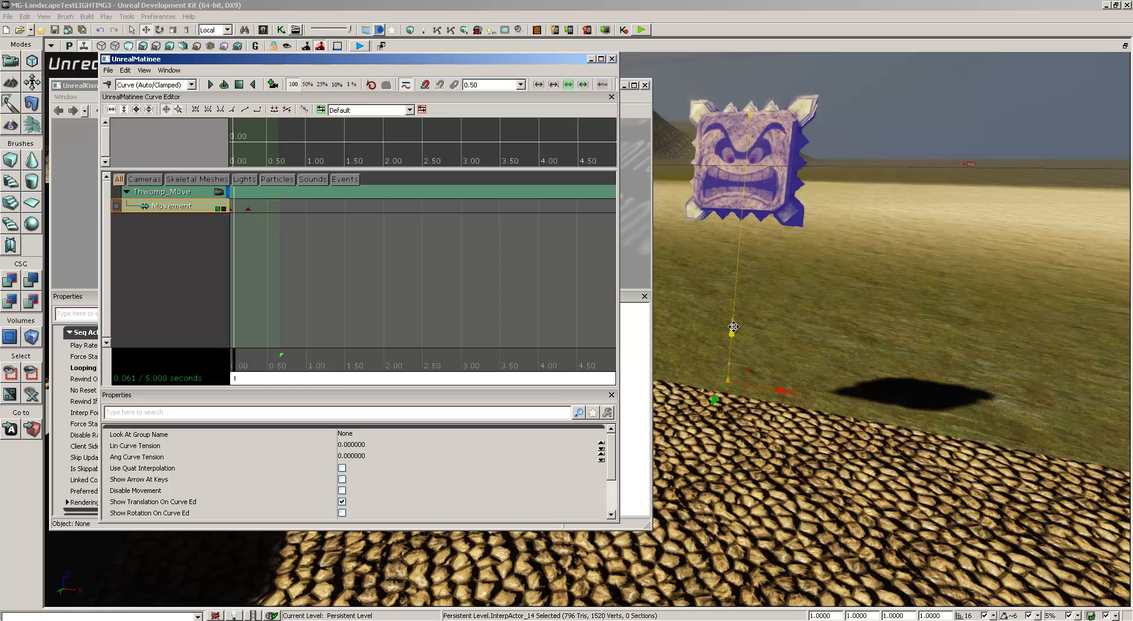
{"action": "left_click_drag", "start_coordinate": [734, 326], "coordinate": [737, 262]}
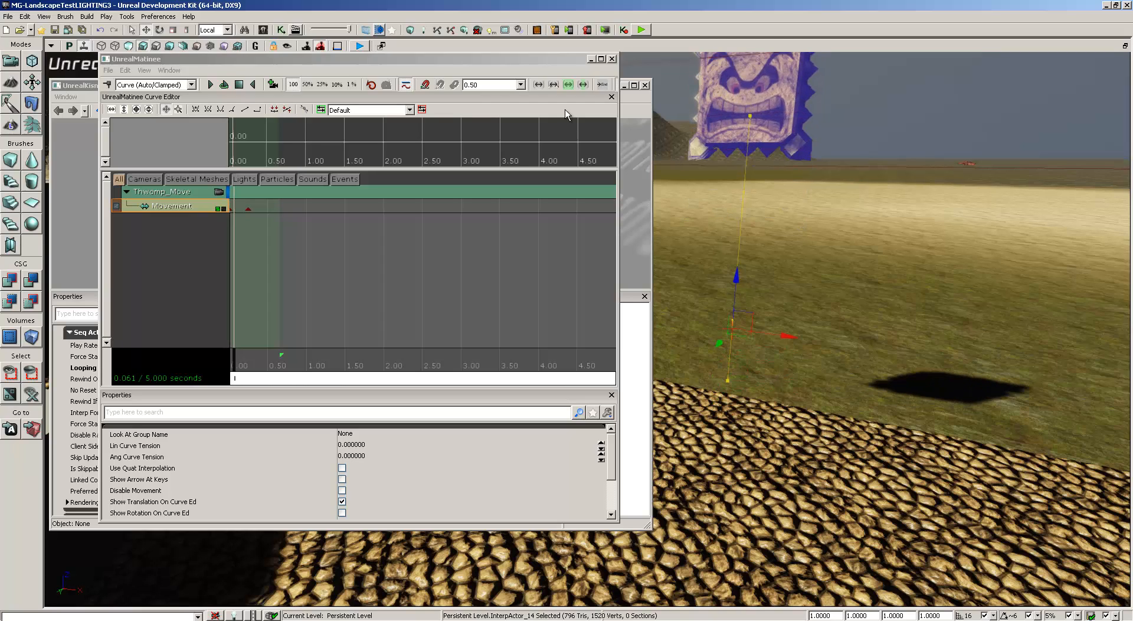
{"action": "left_click", "coordinate": [108, 85]}
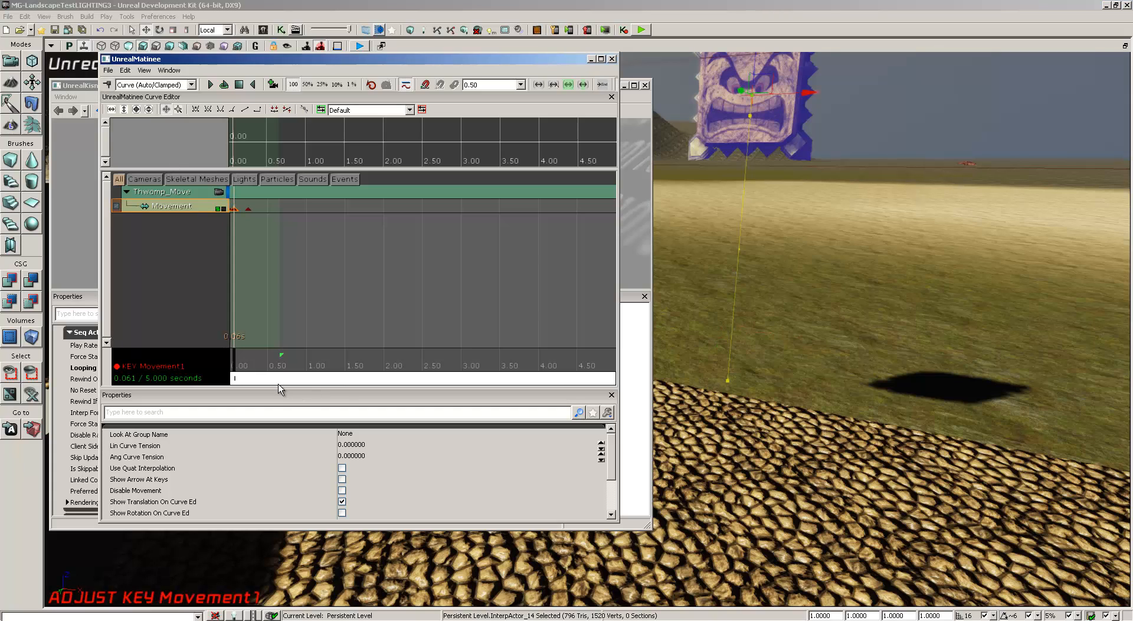
Reselect the Thwomp's Movement track, preview the motion, and key a slight clockwise tilt of the grounded Thwomp at about 0.37 s
{"action": "left_click_drag", "start_coordinate": [235, 359], "coordinate": [254, 359]}
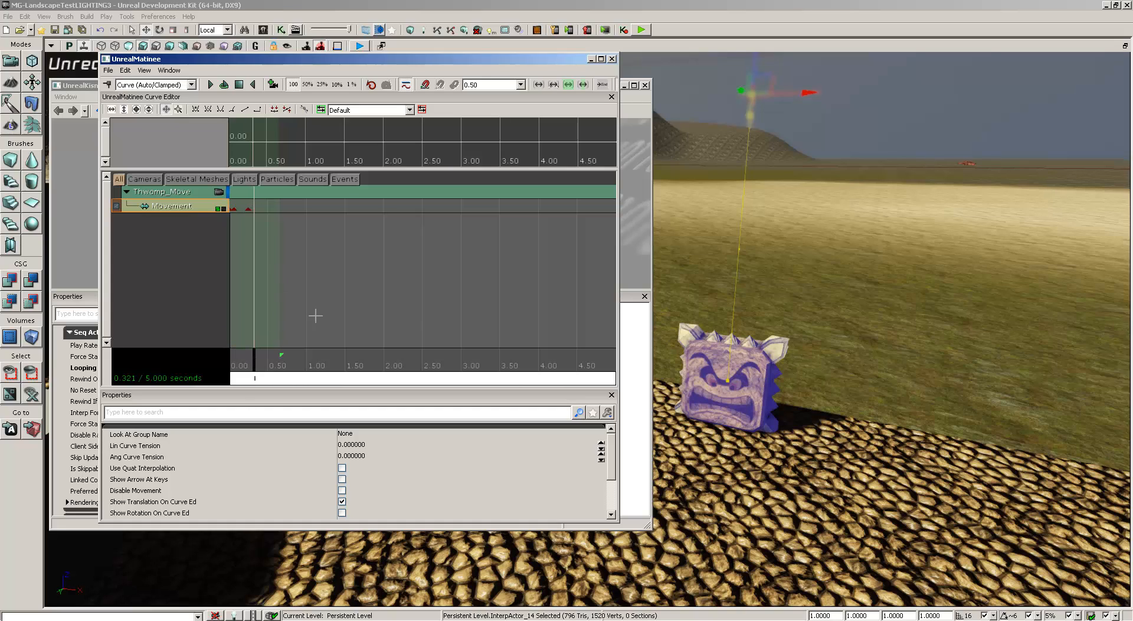
{"action": "left_click", "coordinate": [758, 370]}
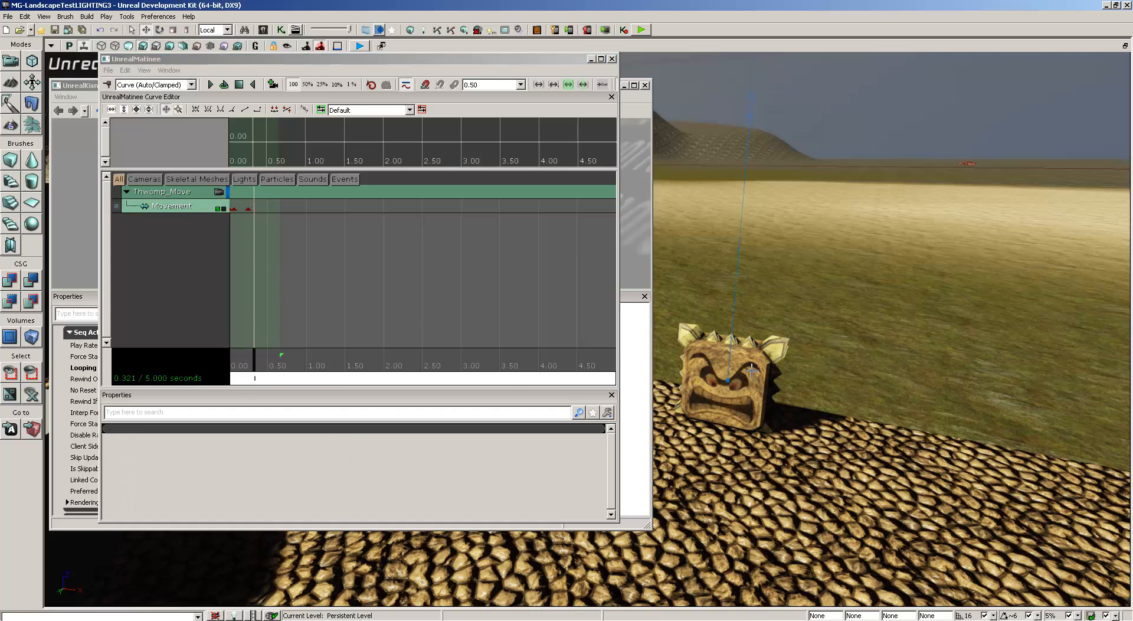
{"action": "left_click", "coordinate": [760, 365]}
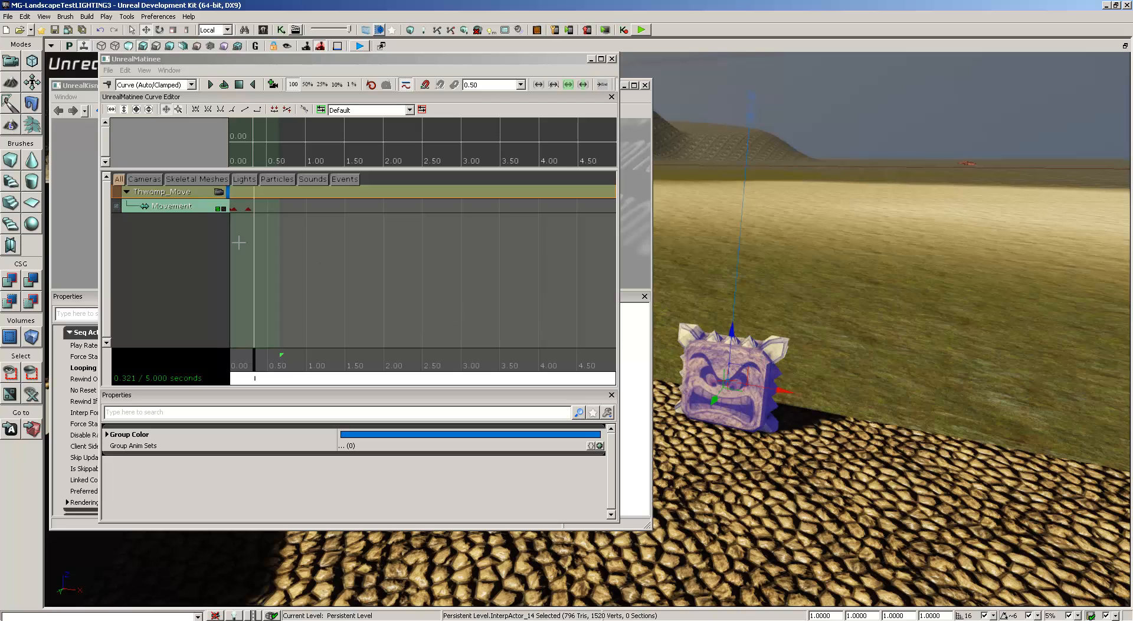
{"action": "left_click", "coordinate": [192, 208]}
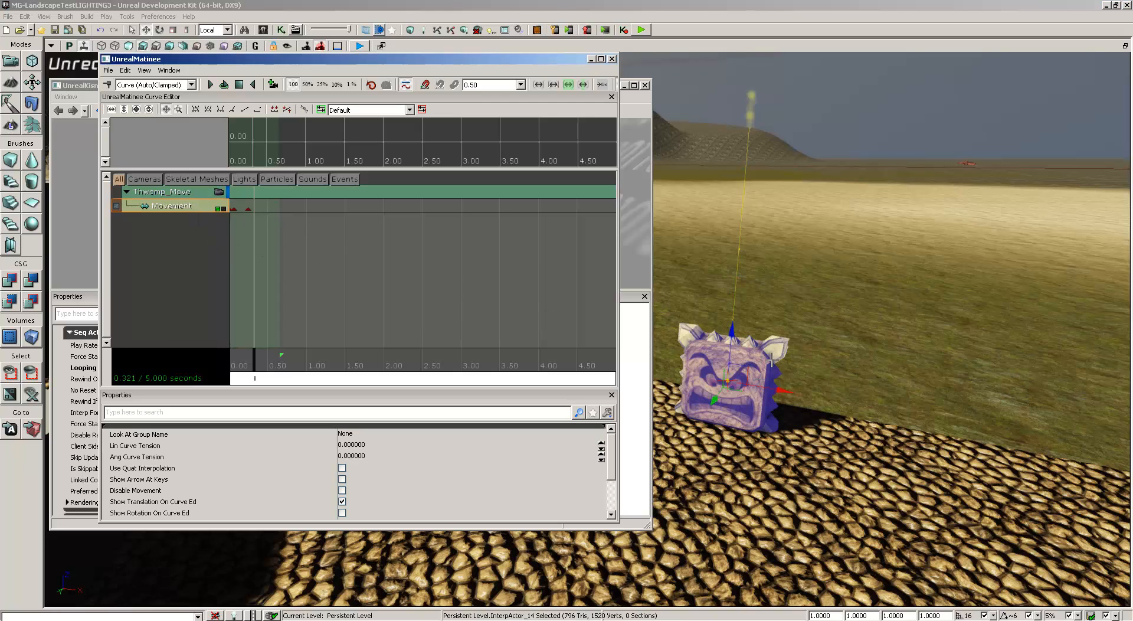
{"action": "key", "text": "space"}
{"action": "key", "text": "space"}
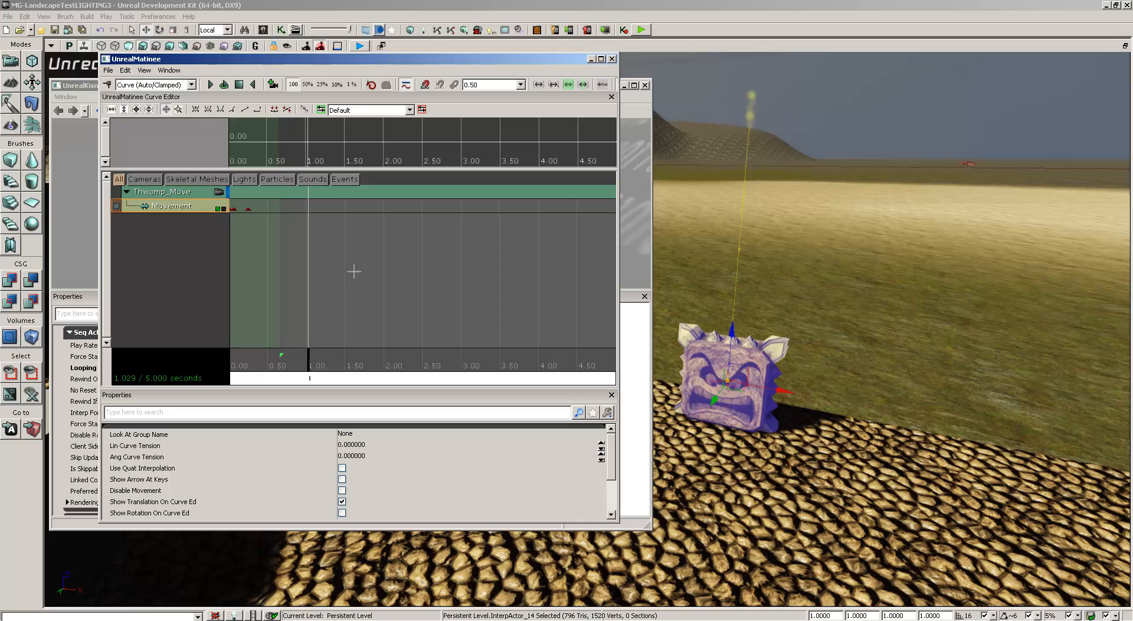
{"action": "left_click_drag", "start_coordinate": [306, 366], "coordinate": [257, 358]}
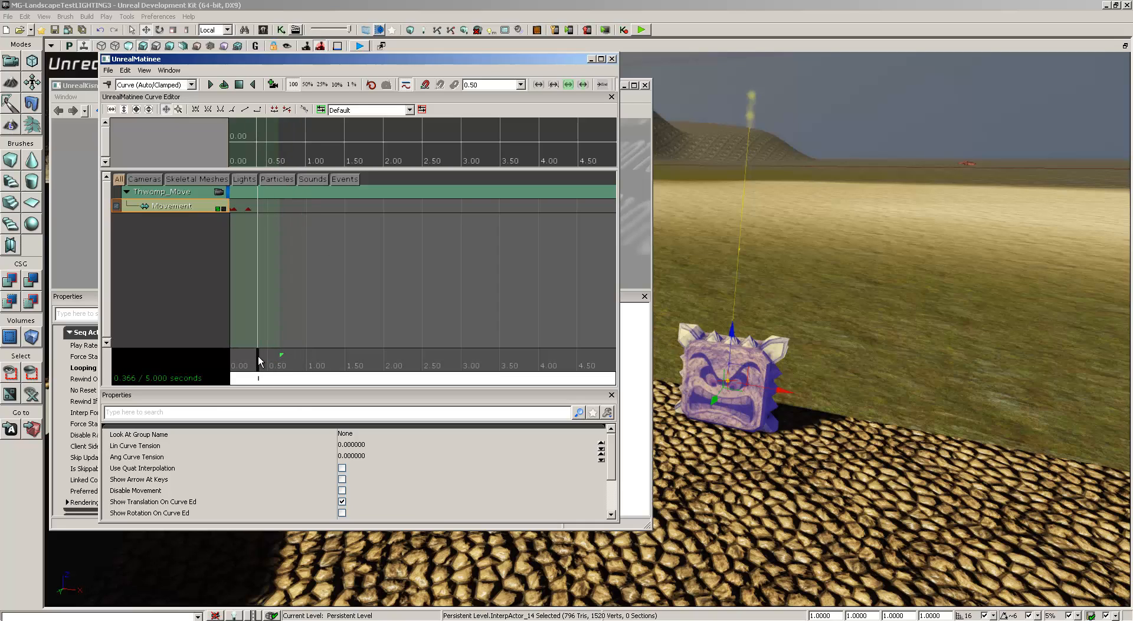
{"action": "left_click", "coordinate": [159, 30]}
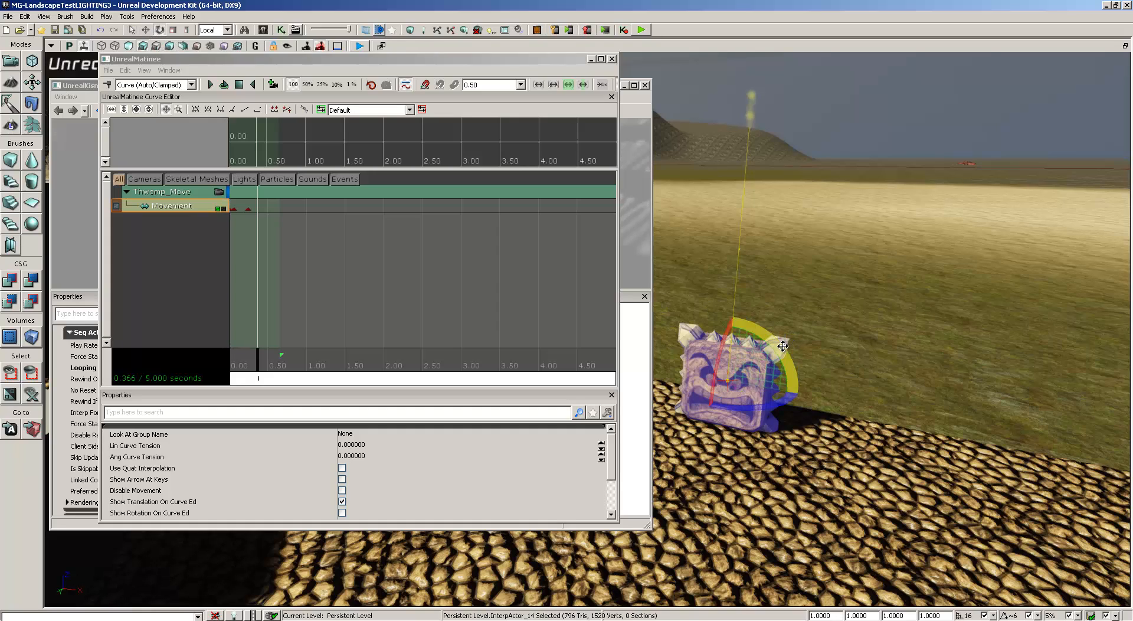
{"action": "left_click_drag", "start_coordinate": [789, 342], "coordinate": [790, 347]}
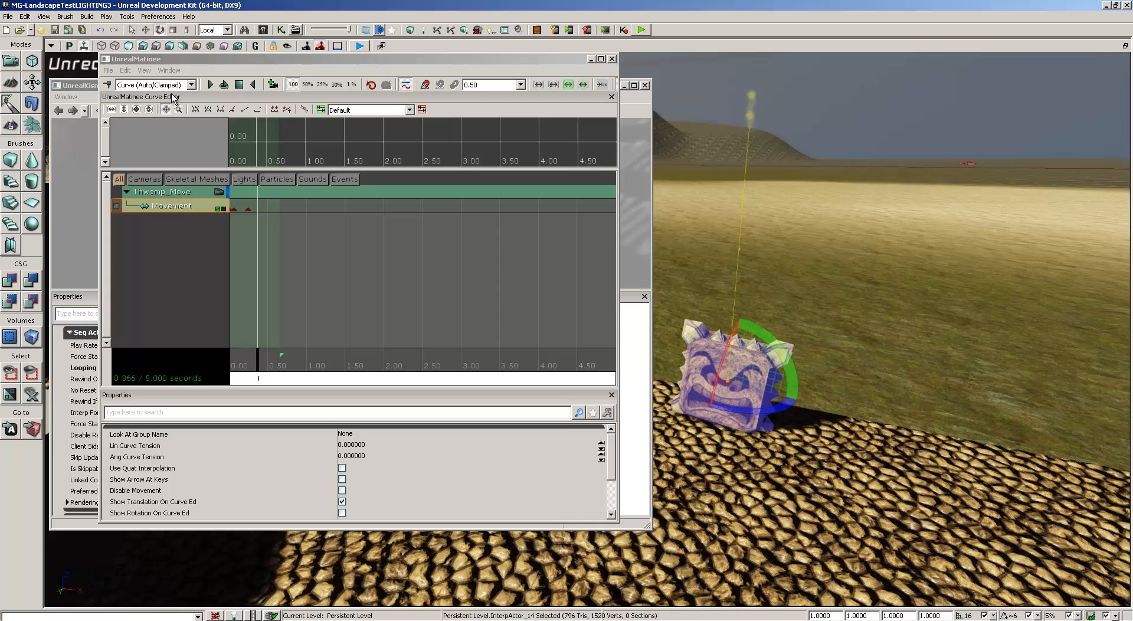
{"action": "left_click", "coordinate": [108, 85]}
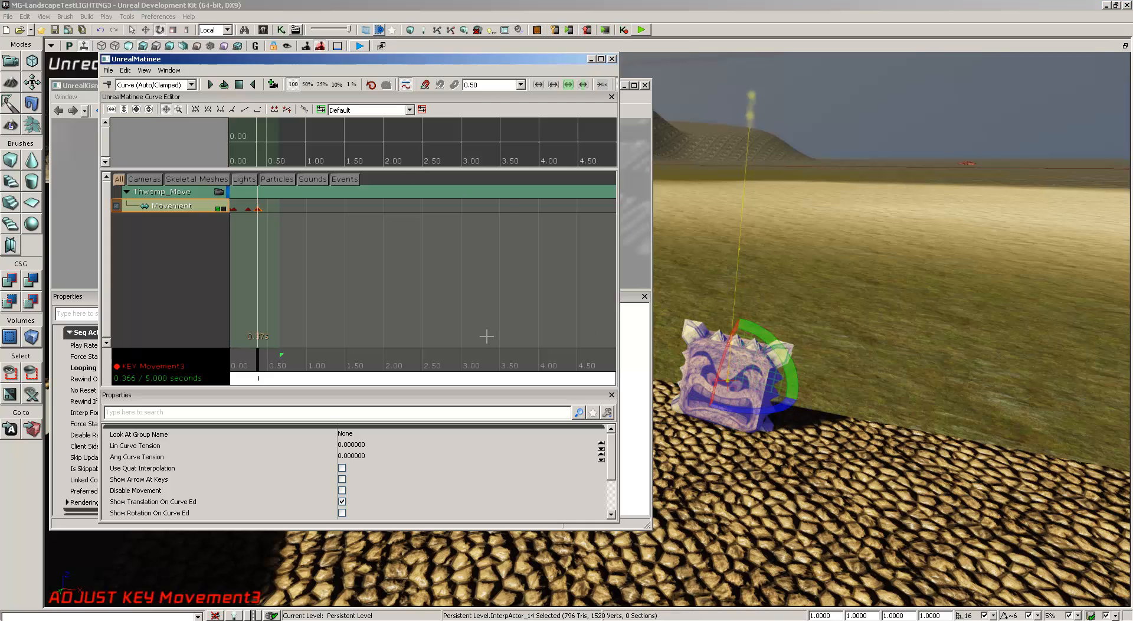
Key the grounded Thwomp tilted counterclockwise at about 0.42 s and rotated back upright at about 0.50 s
{"action": "left_click_drag", "start_coordinate": [260, 360], "coordinate": [262, 359]}
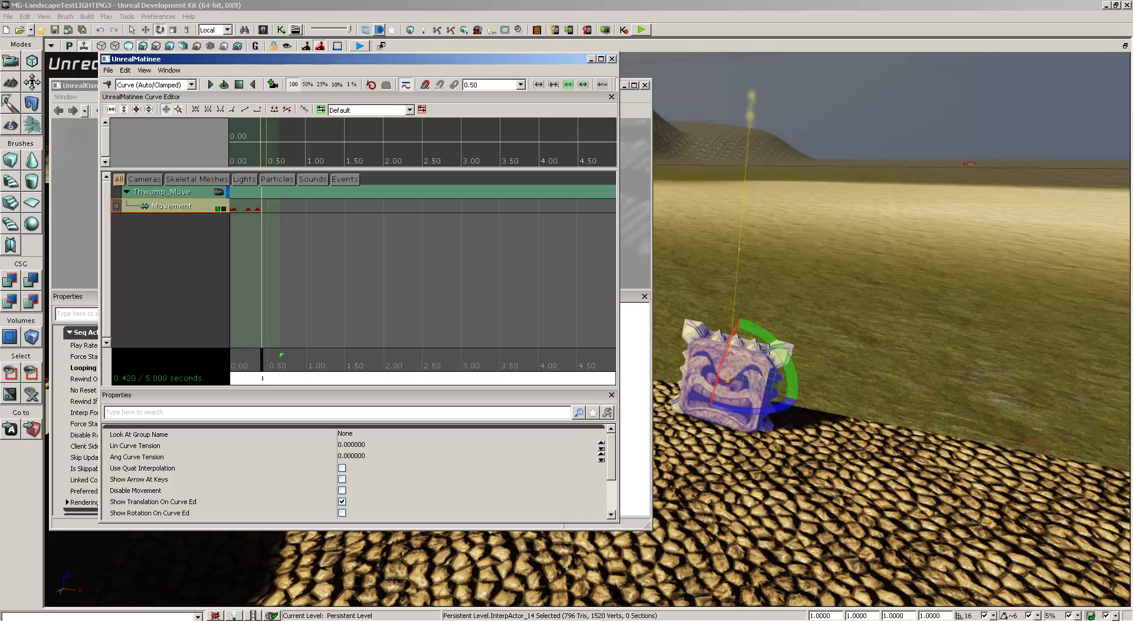
{"action": "left_click_drag", "start_coordinate": [791, 363], "coordinate": [761, 331]}
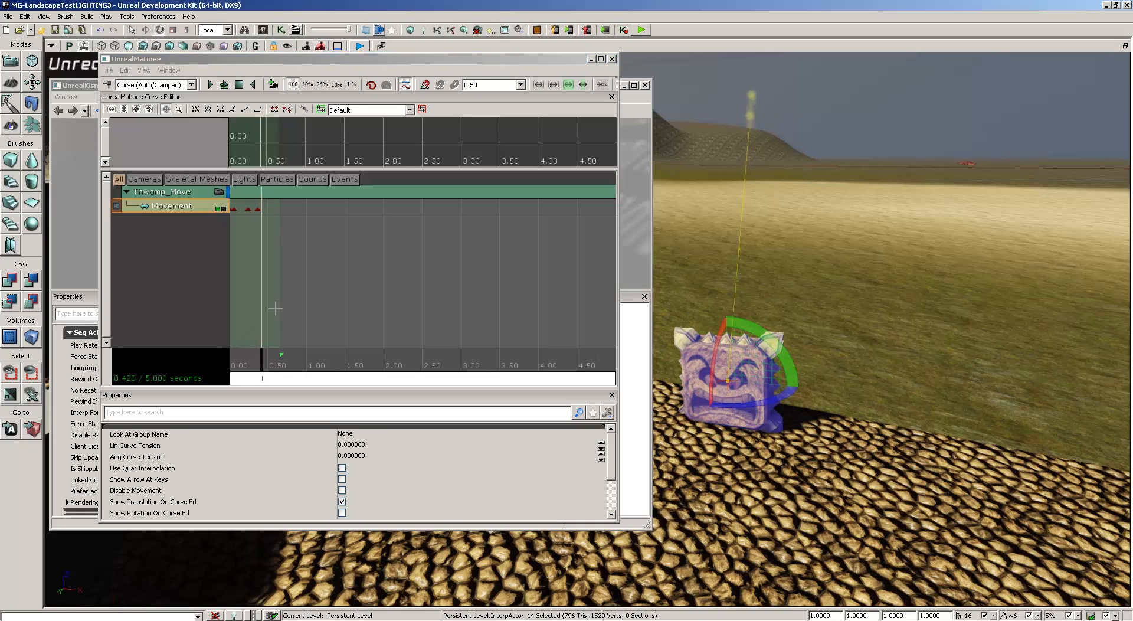
{"action": "left_click", "coordinate": [110, 85]}
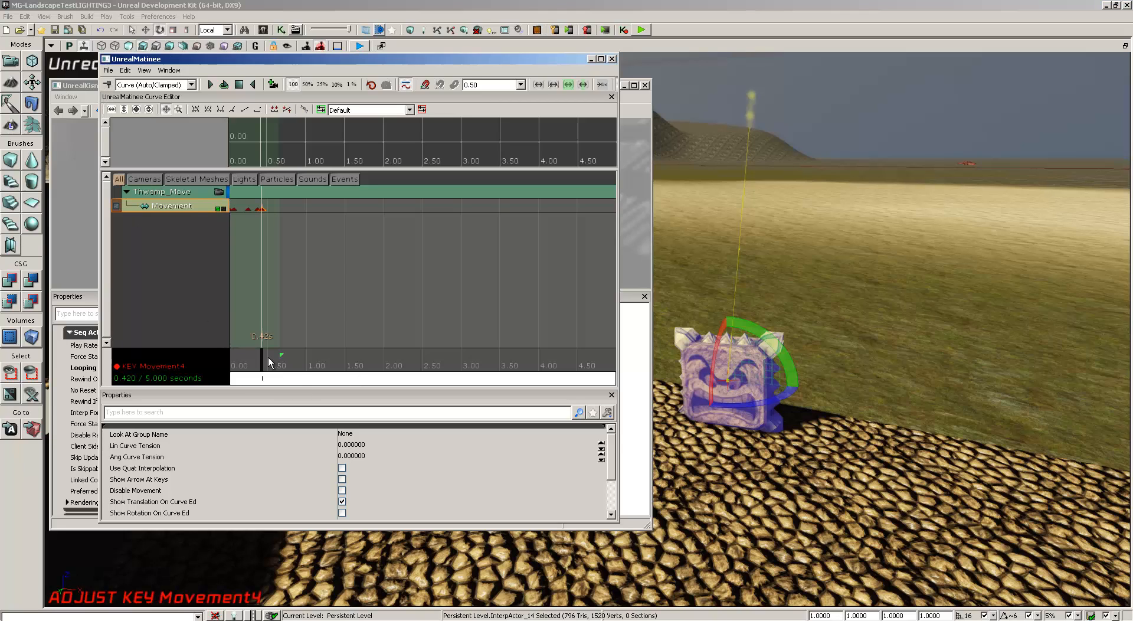
{"action": "mouse_move", "coordinate": [261, 358]}
{"action": "left_mouse_down"}
{"action": "mouse_move", "coordinate": [217, 356]}
{"action": "mouse_move", "coordinate": [314, 356]}
{"action": "mouse_move", "coordinate": [227, 352]}
{"action": "mouse_move", "coordinate": [268, 352]}
{"action": "left_mouse_up"}
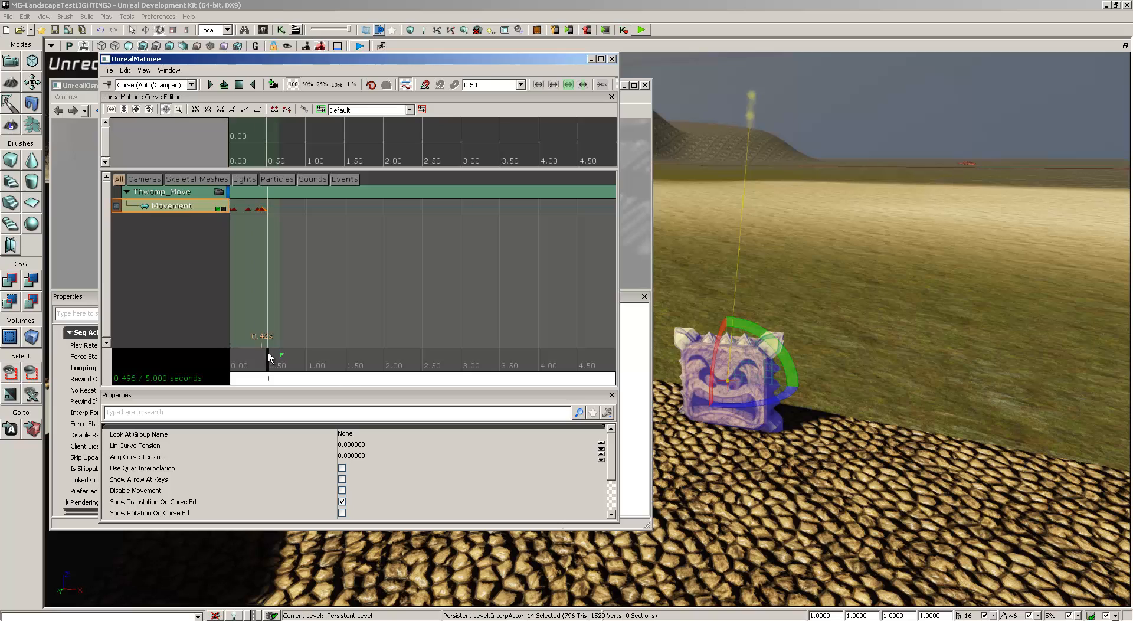
{"action": "left_click_drag", "start_coordinate": [765, 338], "coordinate": [769, 340]}
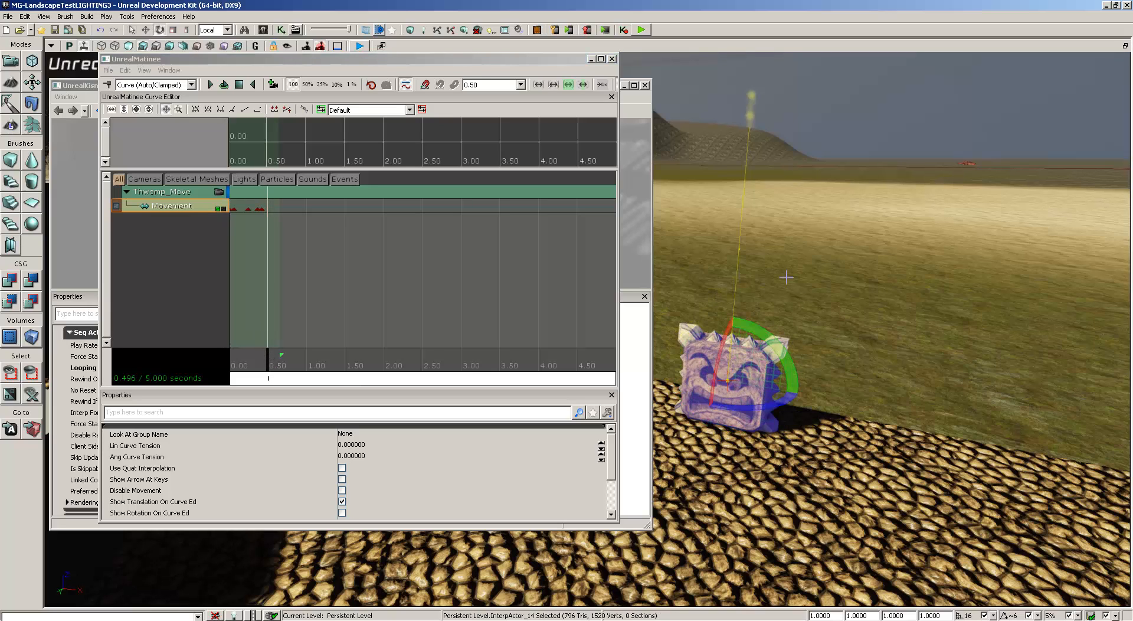
{"action": "left_click", "coordinate": [107, 84]}
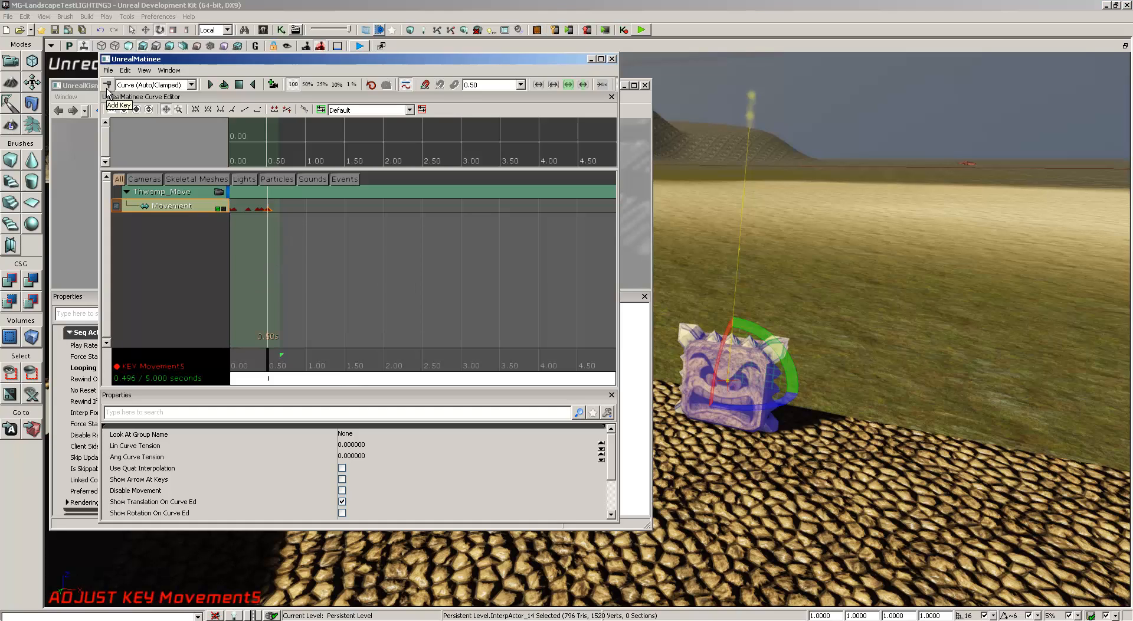
Key the Thwomp raised back to its starting height at about 1.48 s and extend the green loop section to that key
{"action": "left_click_drag", "start_coordinate": [267, 369], "coordinate": [345, 370]}
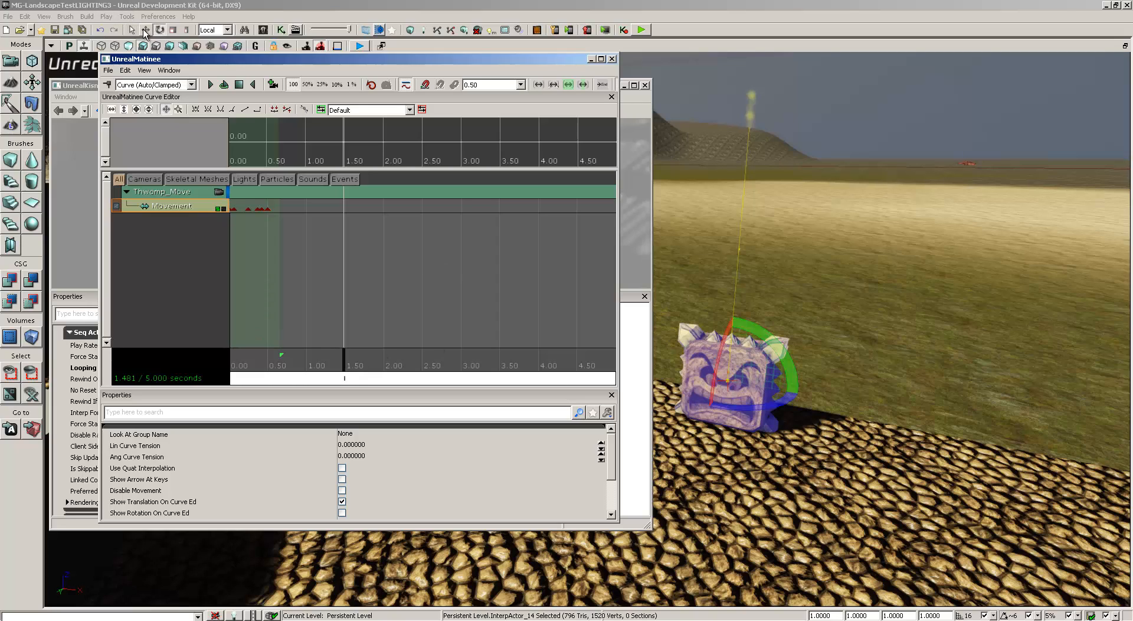
{"action": "left_click", "coordinate": [146, 29]}
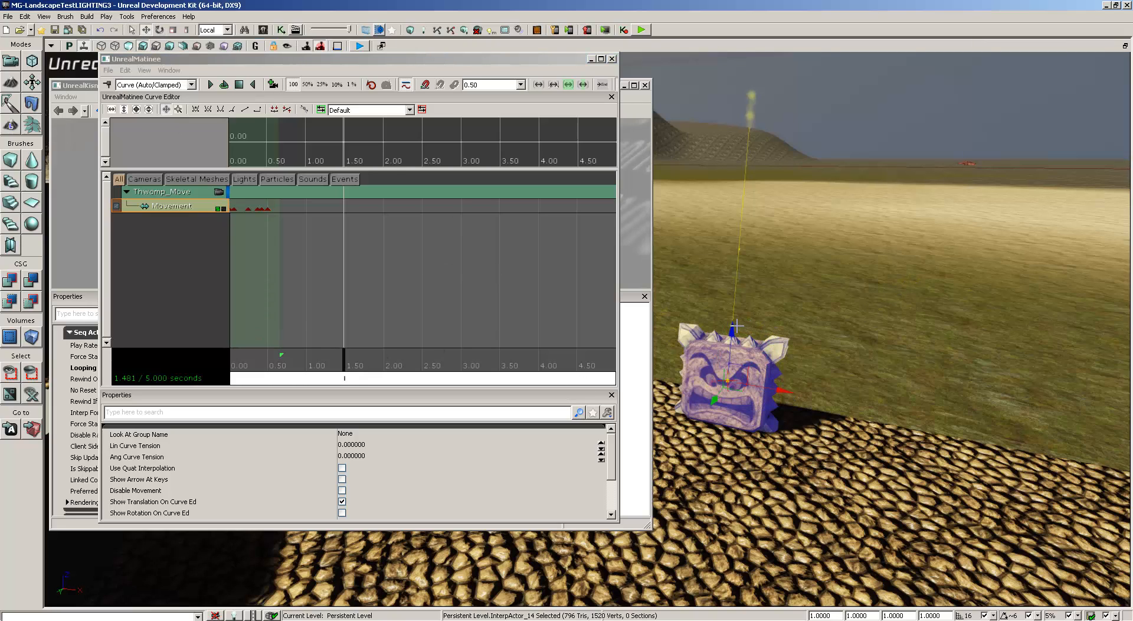
{"action": "left_click_drag", "start_coordinate": [736, 325], "coordinate": [749, 44]}
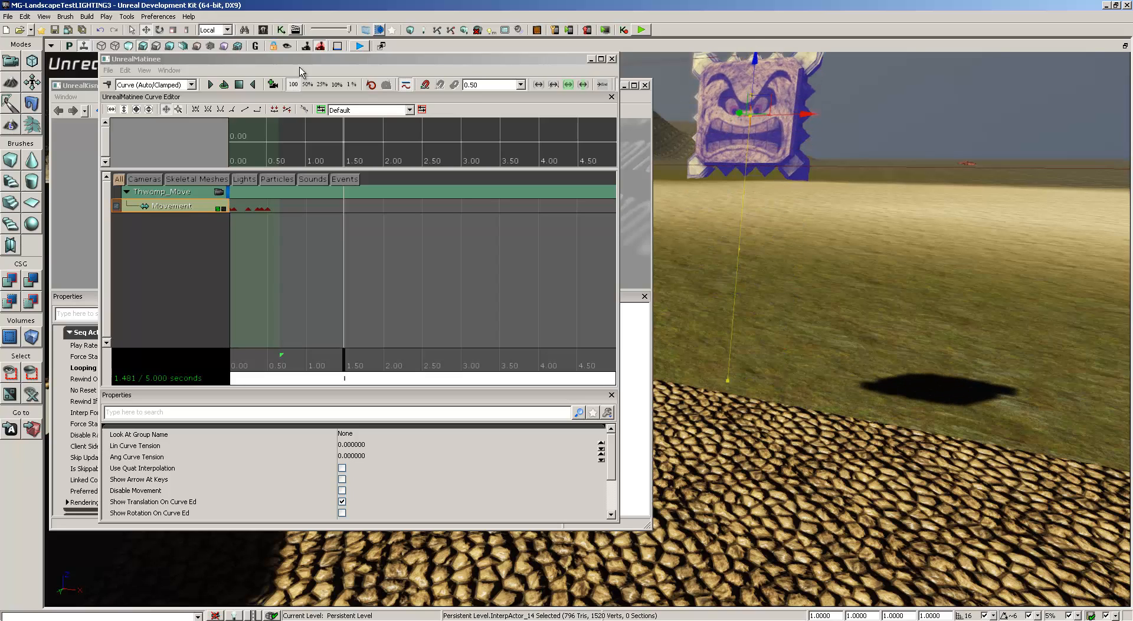
{"action": "left_click", "coordinate": [107, 85]}
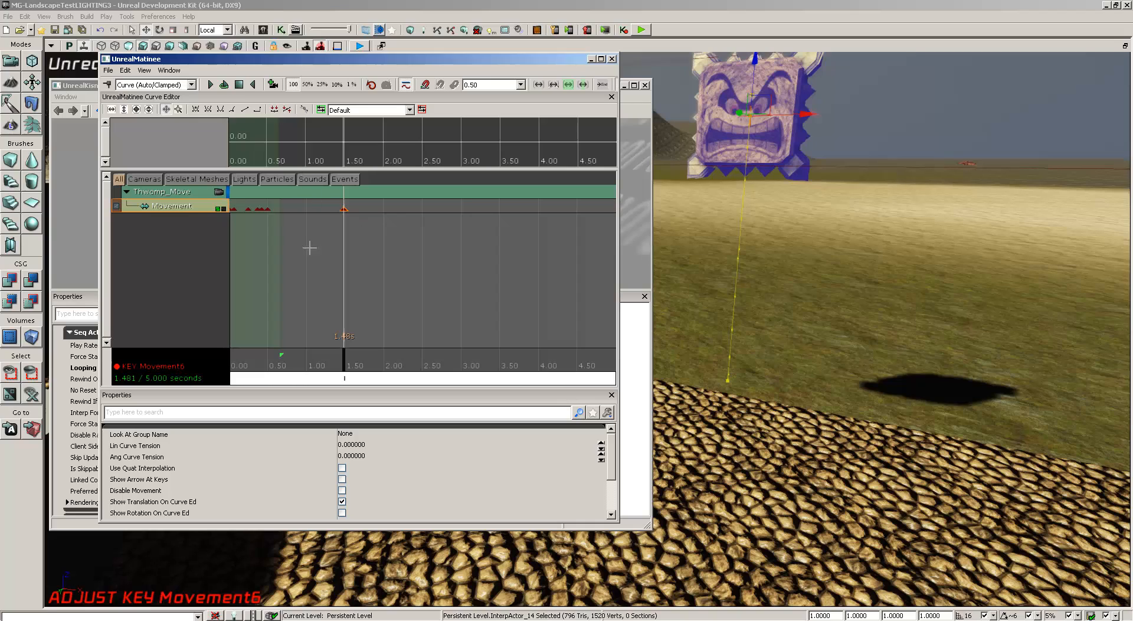
{"action": "left_click_drag", "start_coordinate": [281, 354], "coordinate": [346, 354]}
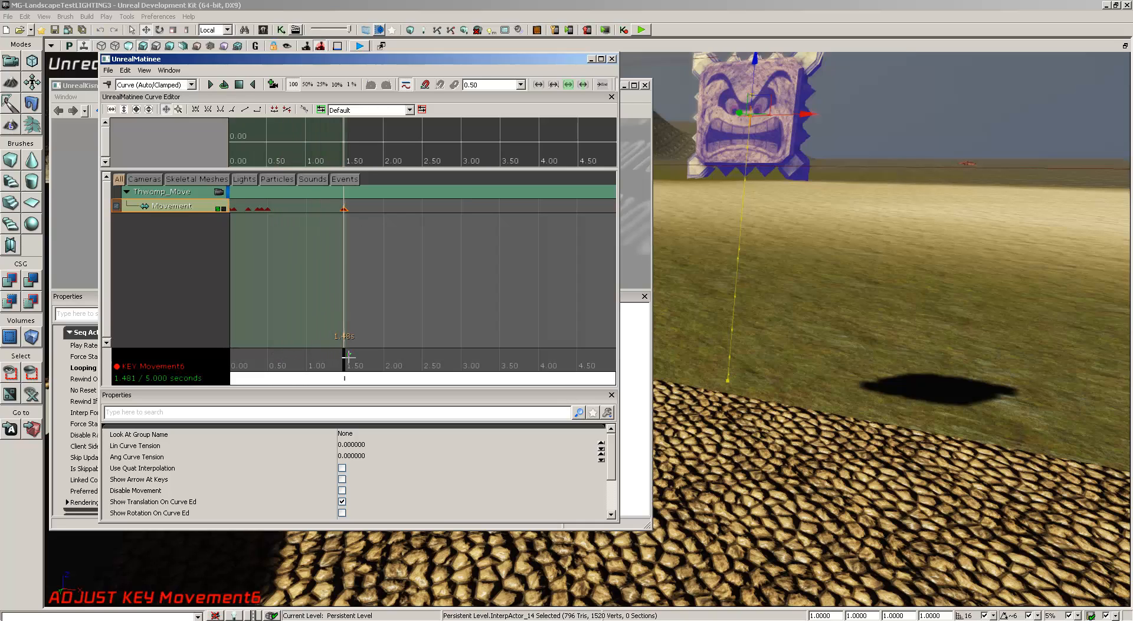
Preview the Thwomp's movement both as a single playback and as a looping section
{"action": "left_click", "coordinate": [211, 85]}
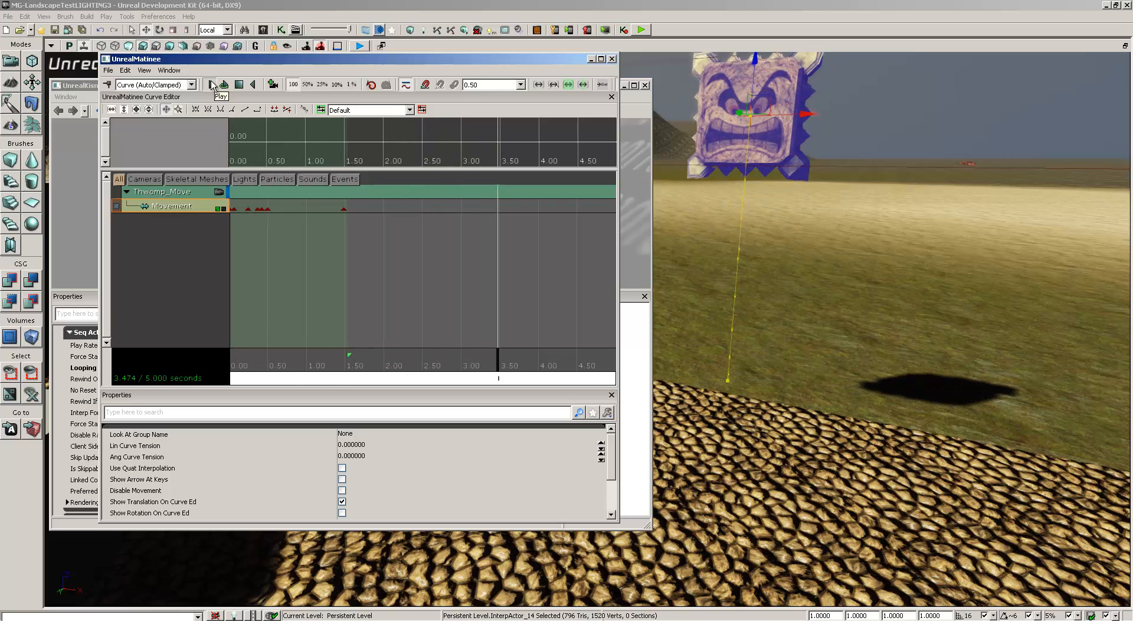
{"action": "left_click", "coordinate": [224, 84]}
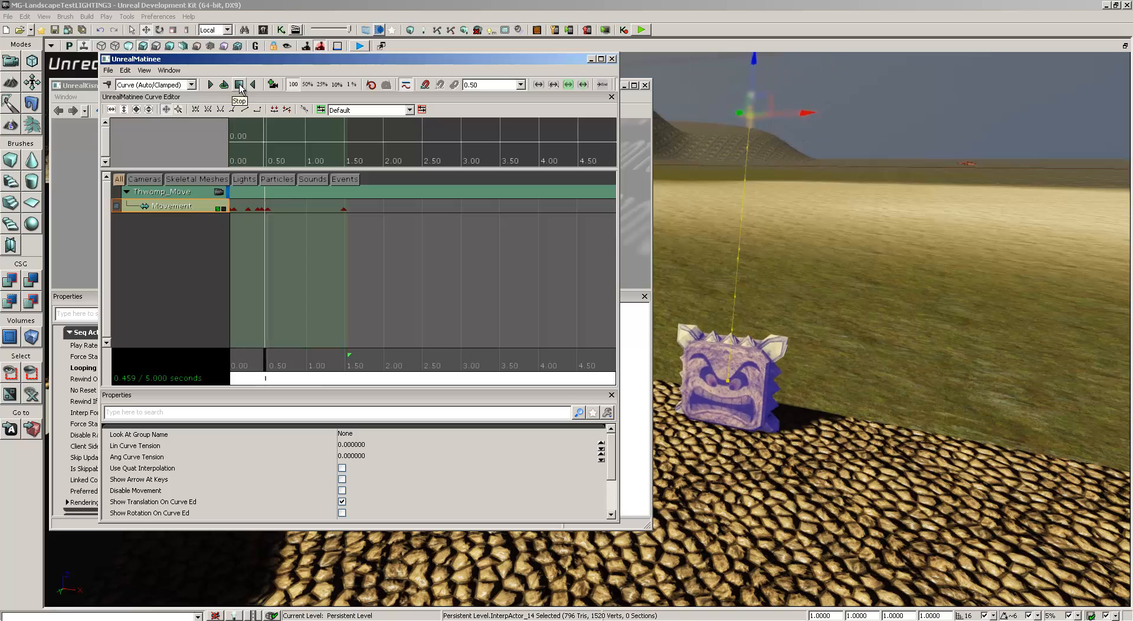
{"action": "left_click", "coordinate": [240, 86]}
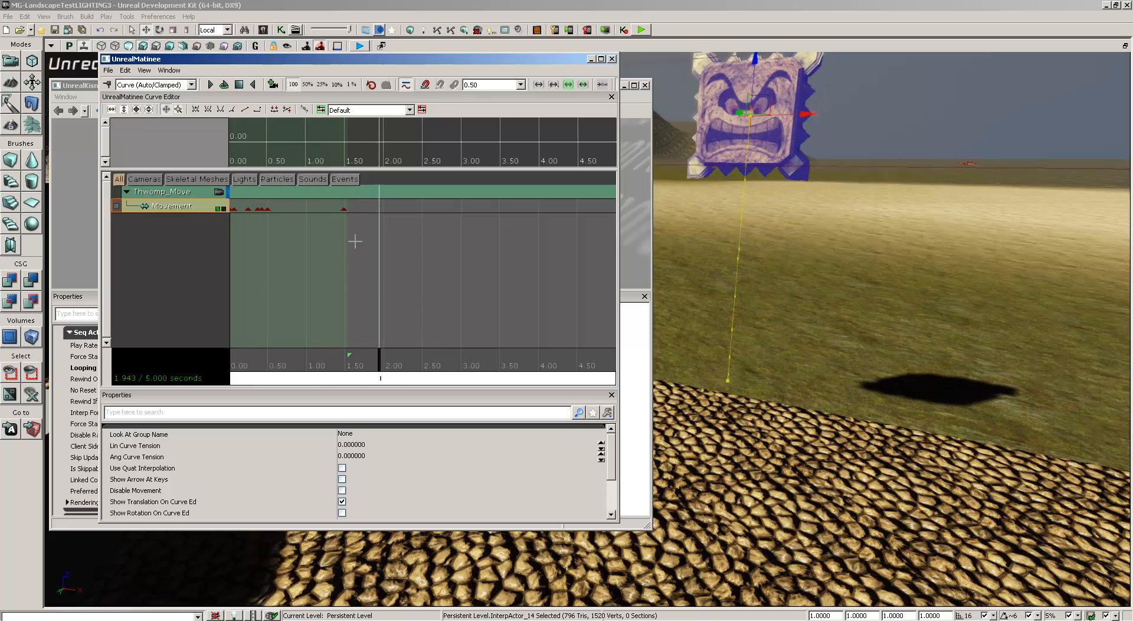
Key a slight tilt of the raised Thwomp at about 1.59 s on the Movement track
{"action": "mouse_move", "coordinate": [380, 366]}
{"action": "left_mouse_down"}
{"action": "mouse_move", "coordinate": [316, 355]}
{"action": "mouse_move", "coordinate": [352, 353]}
{"action": "left_mouse_up"}
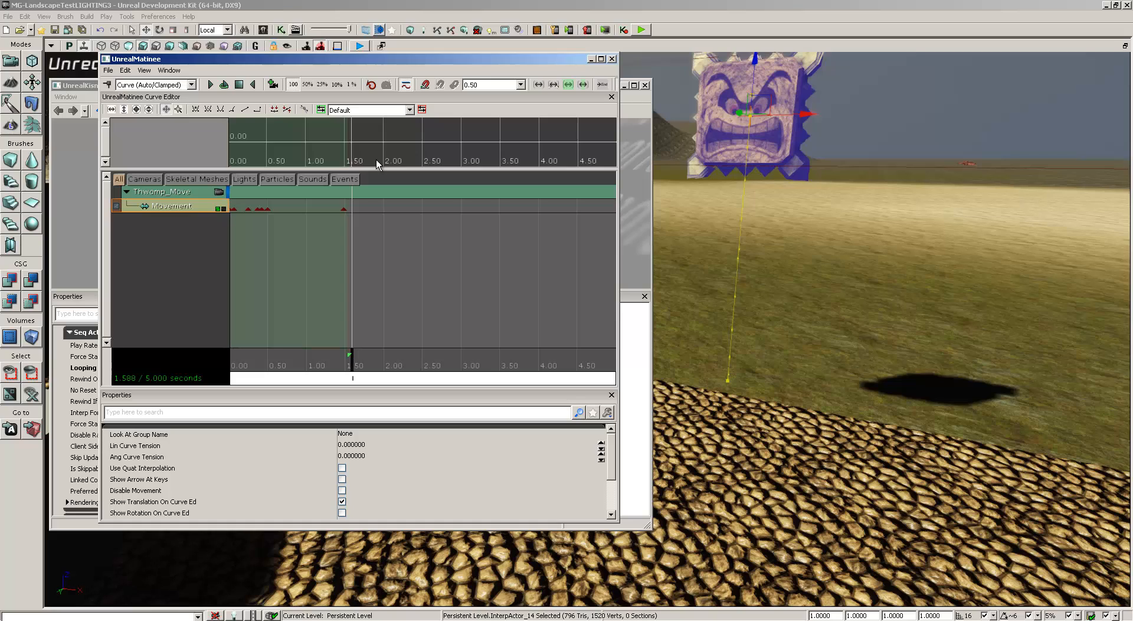
{"action": "left_click", "coordinate": [160, 30]}
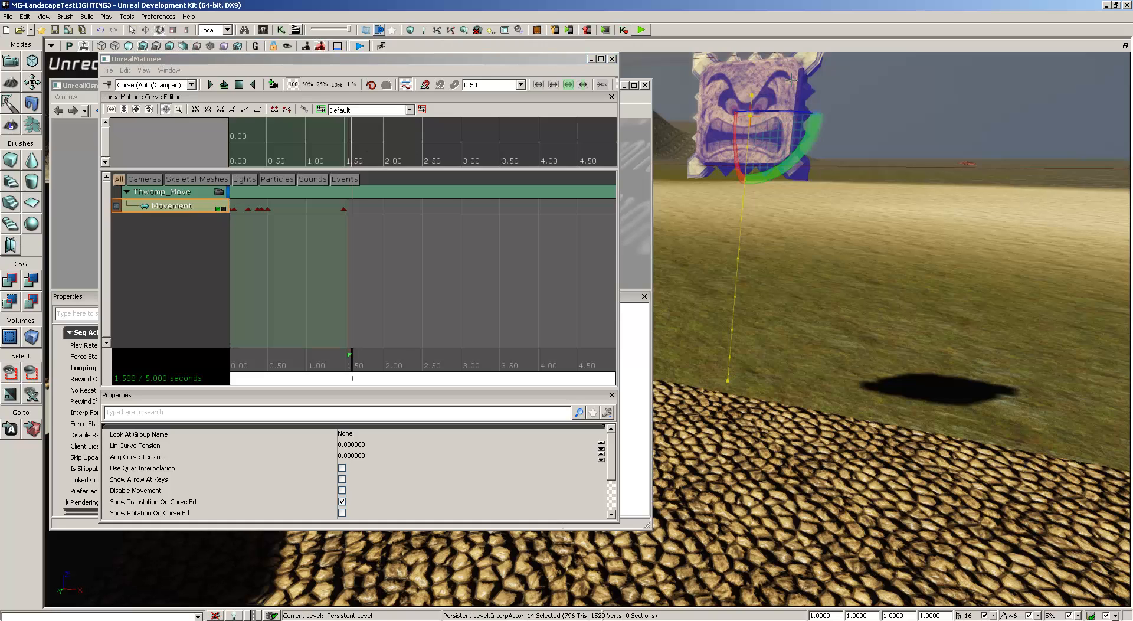
{"action": "left_click_drag", "start_coordinate": [736, 134], "coordinate": [738, 155]}
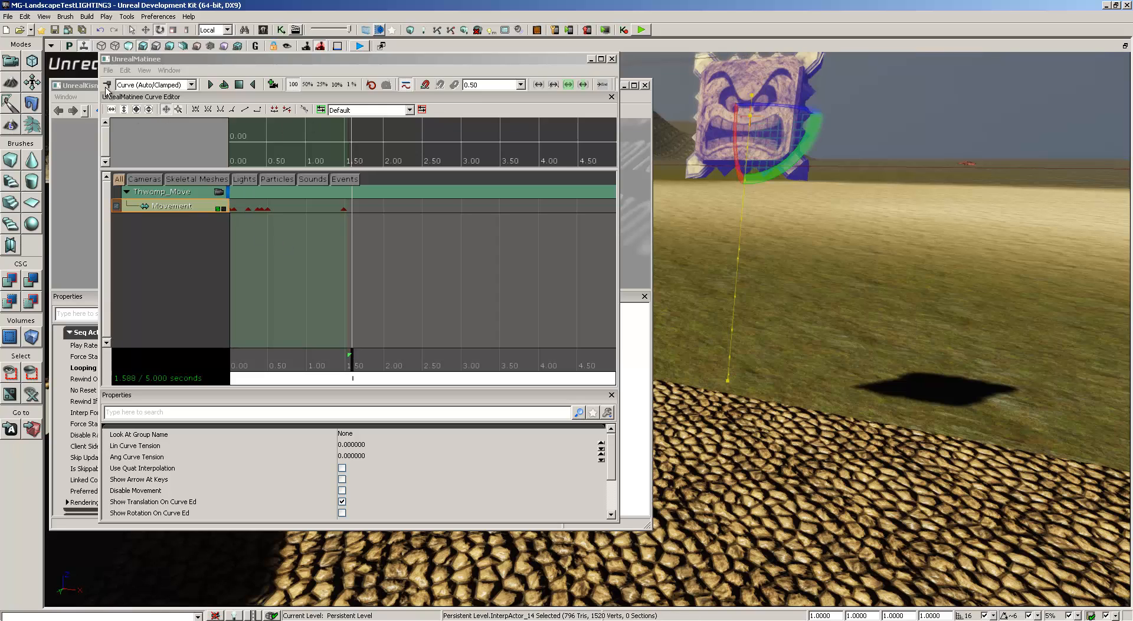
{"action": "left_click", "coordinate": [108, 85]}
Key the raised Thwomp tilted slightly in the opposite direction at about 1.63 s
{"action": "left_click_drag", "start_coordinate": [353, 359], "coordinate": [356, 361]}
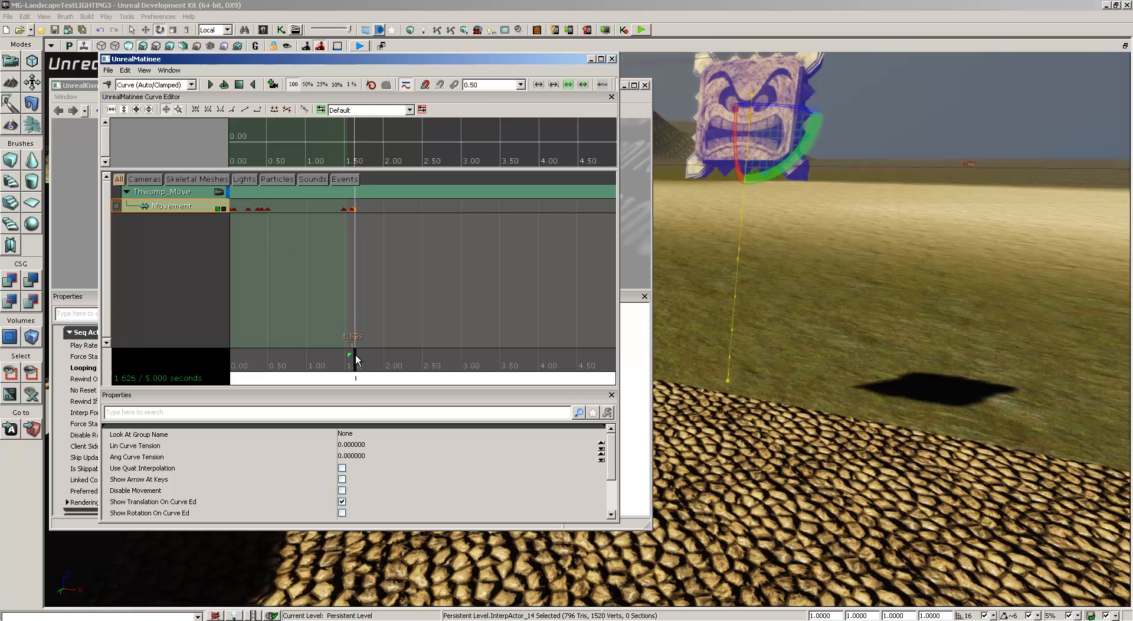
{"action": "left_click", "coordinate": [735, 133]}
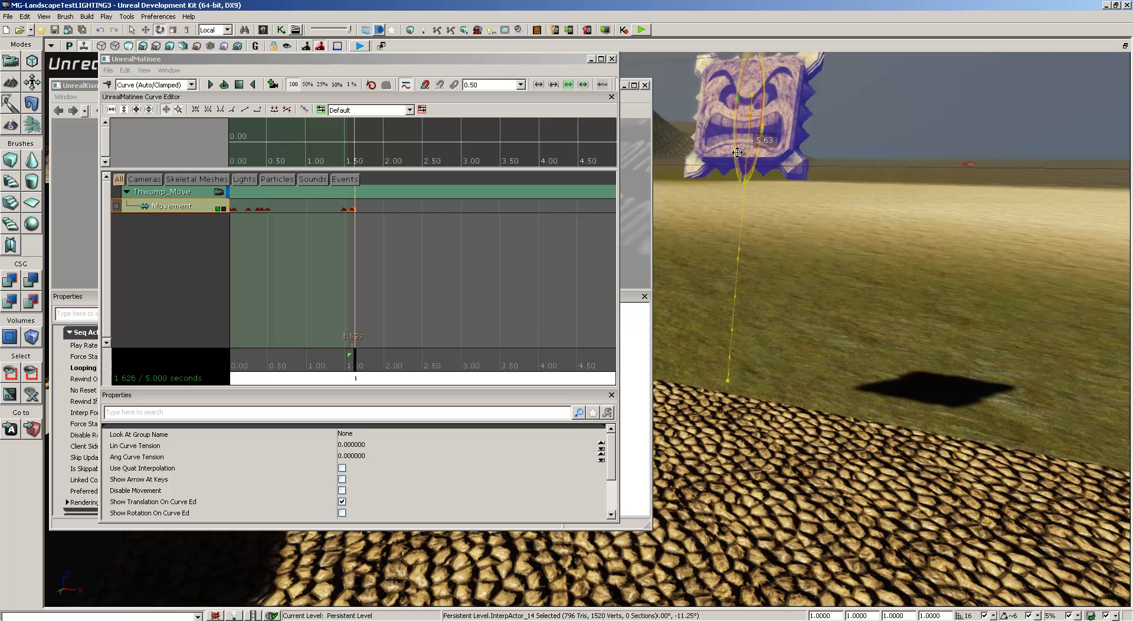
{"action": "left_click_drag", "start_coordinate": [744, 97], "coordinate": [742, 76]}
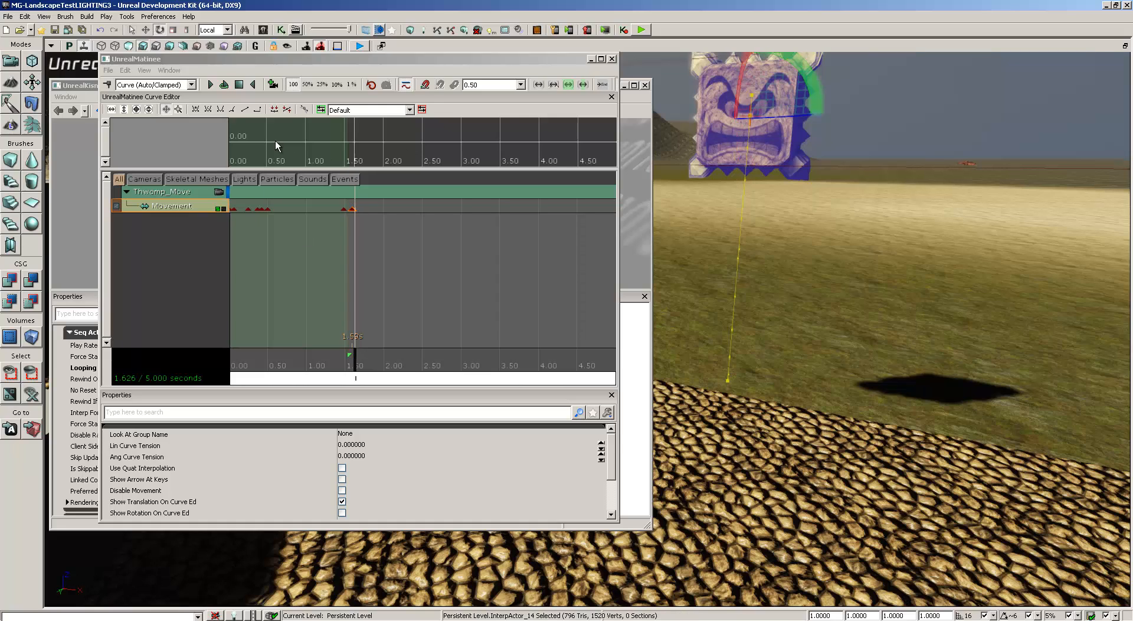
{"action": "left_click", "coordinate": [107, 85]}
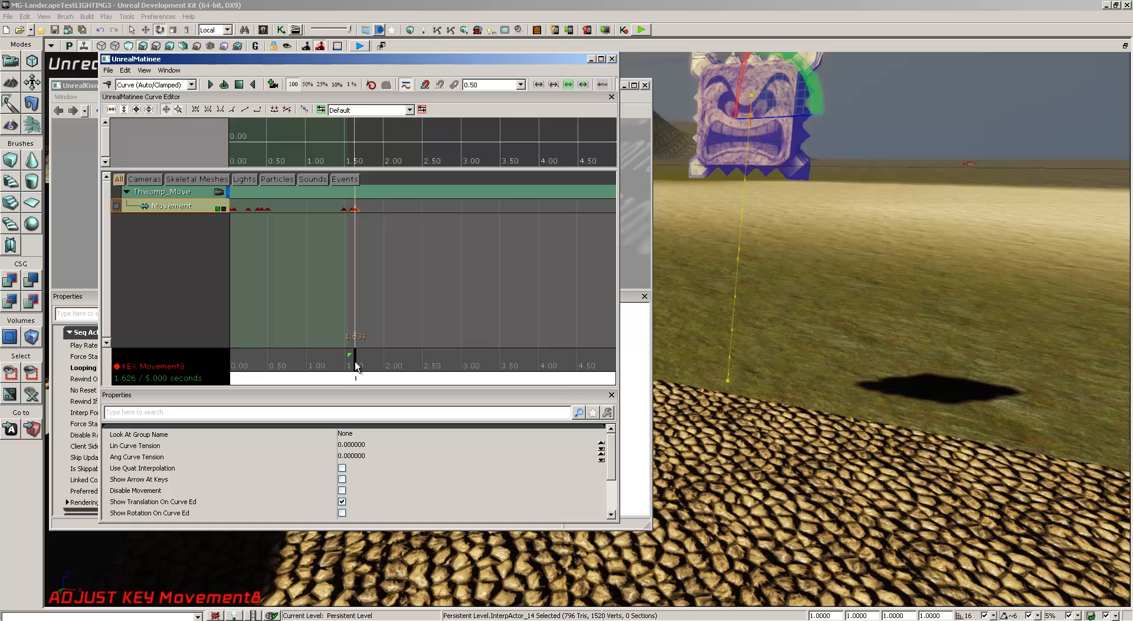
Key the raised Thwomp rotated back upright at about 1.68 s
{"action": "left_click_drag", "start_coordinate": [355, 361], "coordinate": [360, 361]}
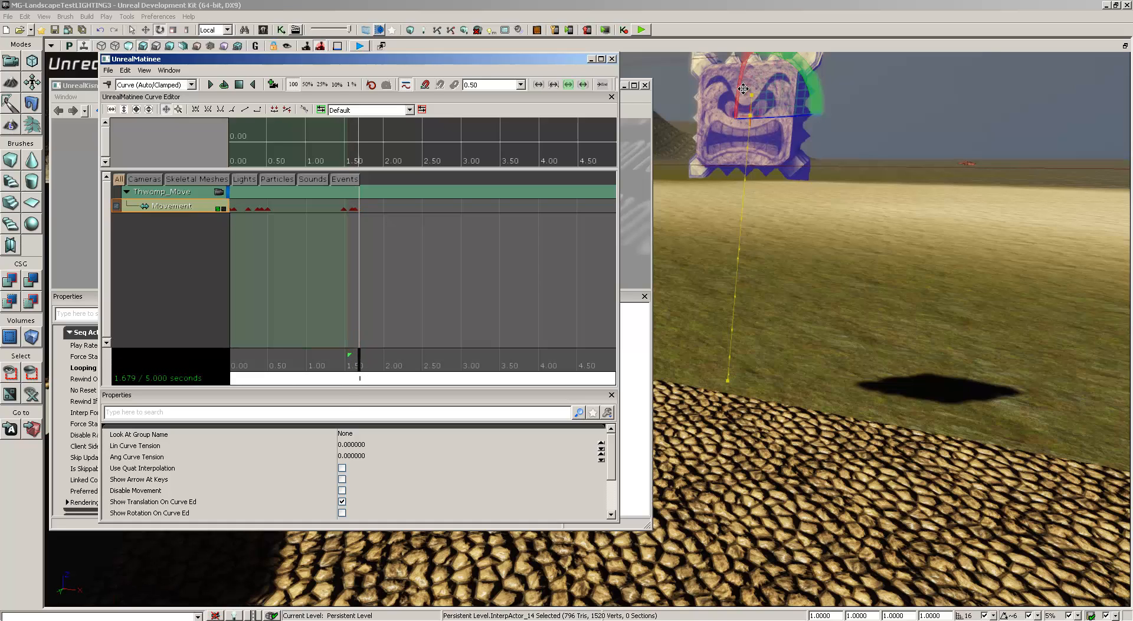
{"action": "mouse_move", "coordinate": [740, 87]}
{"action": "left_mouse_down"}
{"action": "mouse_move", "coordinate": [744, 76]}
{"action": "mouse_move", "coordinate": [734, 103]}
{"action": "left_mouse_up"}
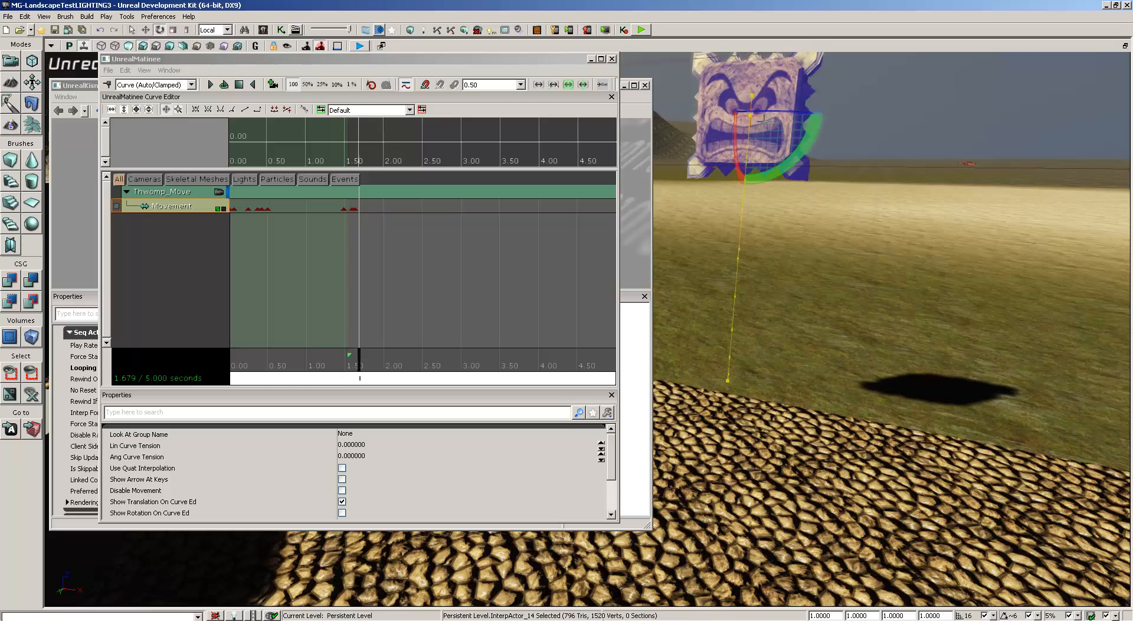
{"action": "left_click_drag", "start_coordinate": [818, 296], "coordinate": [851, 244]}
{"action": "left_click_drag", "start_coordinate": [745, 153], "coordinate": [817, 265]}
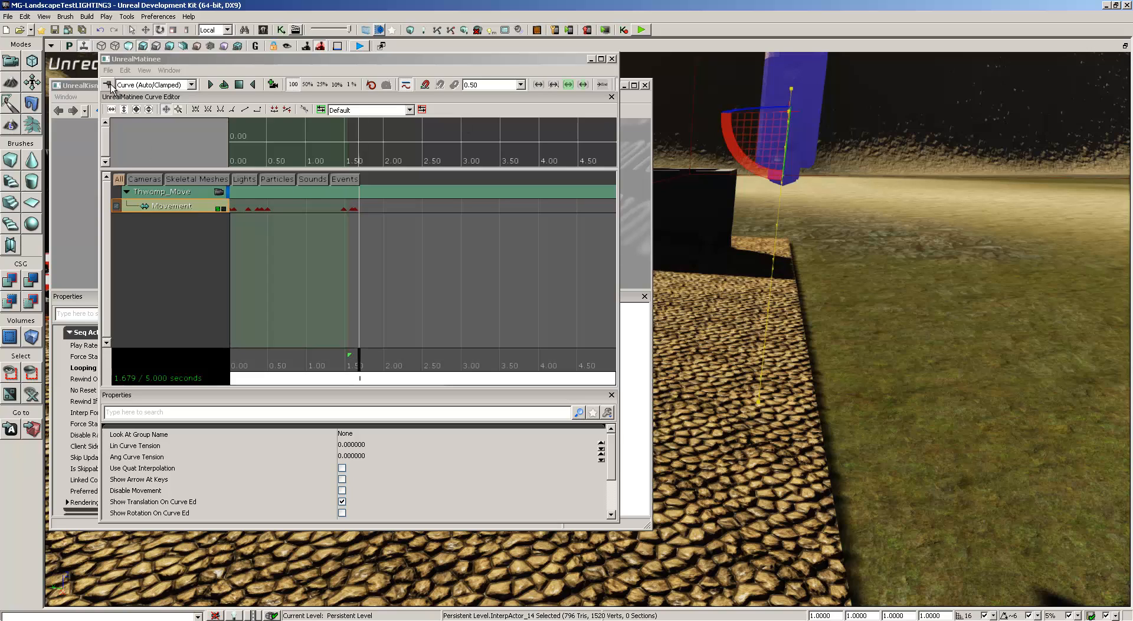
{"action": "left_click", "coordinate": [340, 302]}
{"action": "key", "text": "Return"}
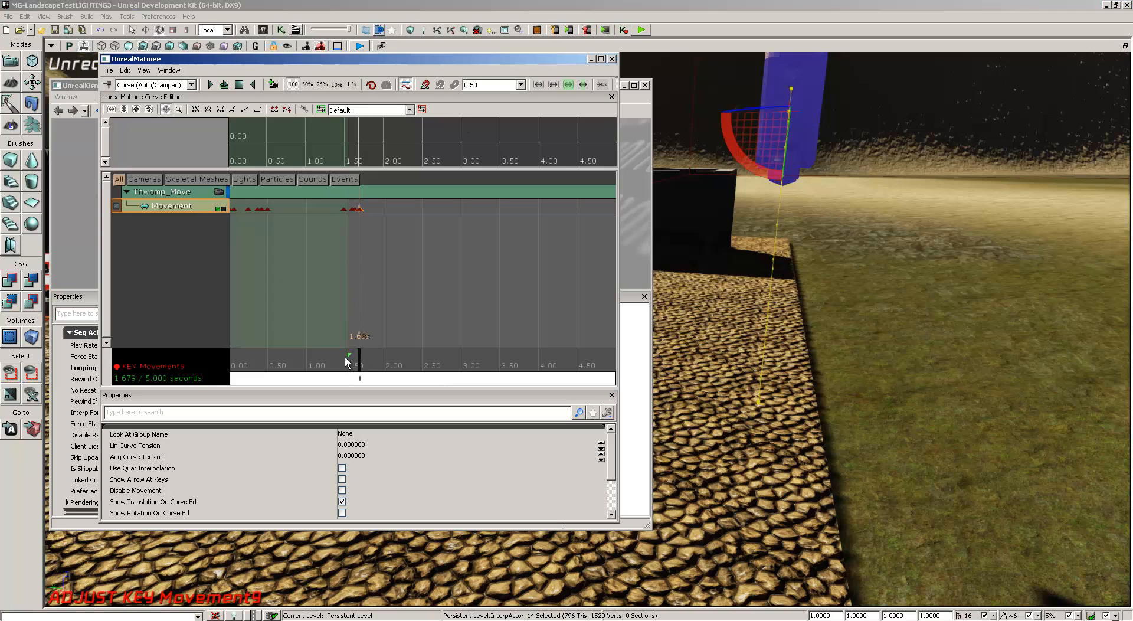
Extend the green loop section just past the last movement key and preview the full motion
{"action": "left_click_drag", "start_coordinate": [350, 356], "coordinate": [363, 354]}
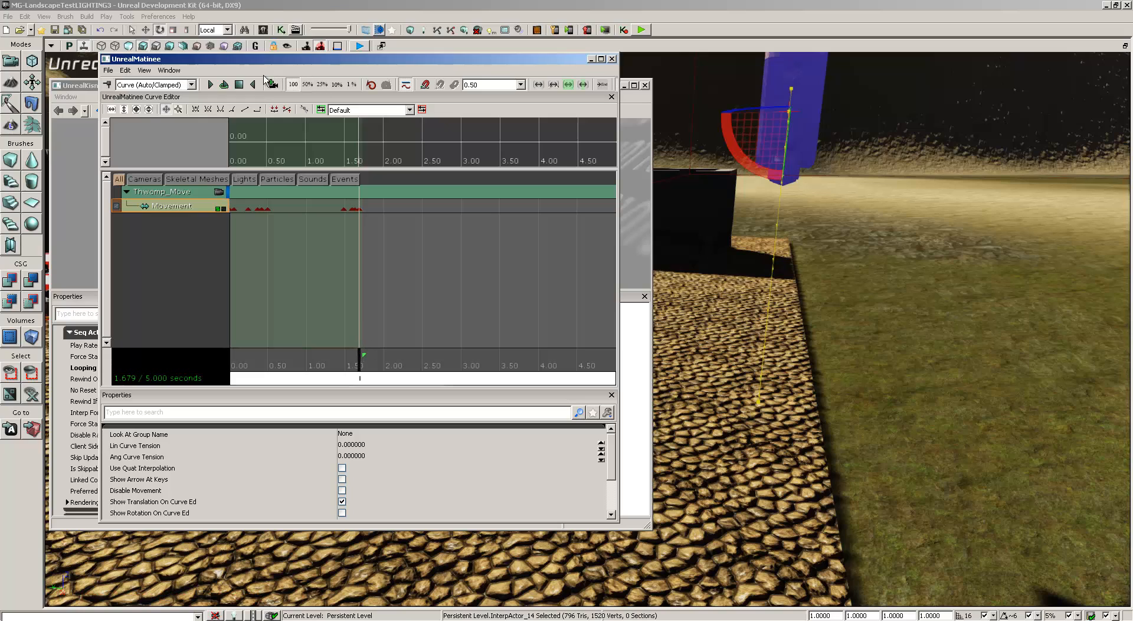
{"action": "left_click", "coordinate": [211, 85]}
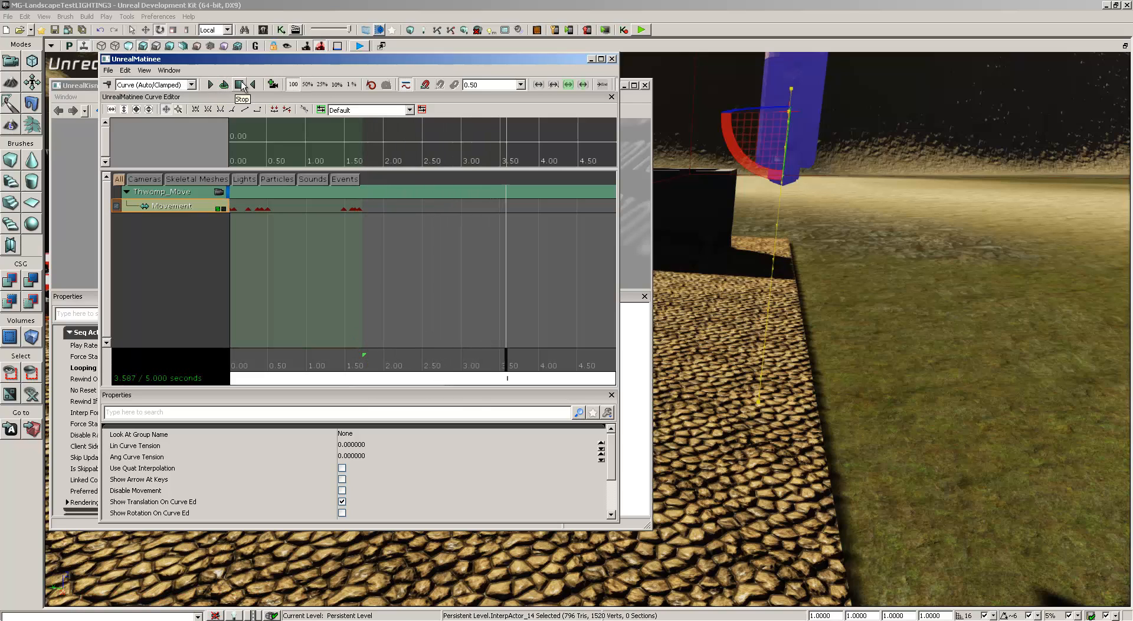
{"action": "left_click", "coordinate": [239, 84]}
{"action": "left_click", "coordinate": [212, 84]}
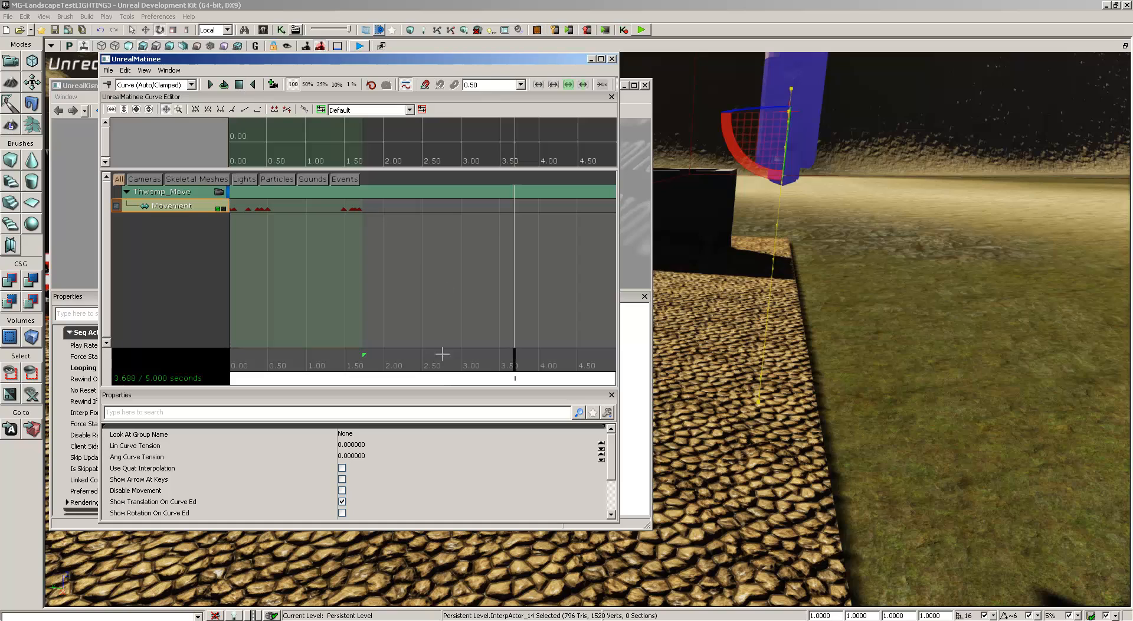
Shorten the Matinee to end at about 1.71 s with the green loop section, and return the time marker to 0
{"action": "left_click_drag", "start_coordinate": [515, 353], "coordinate": [363, 373]}
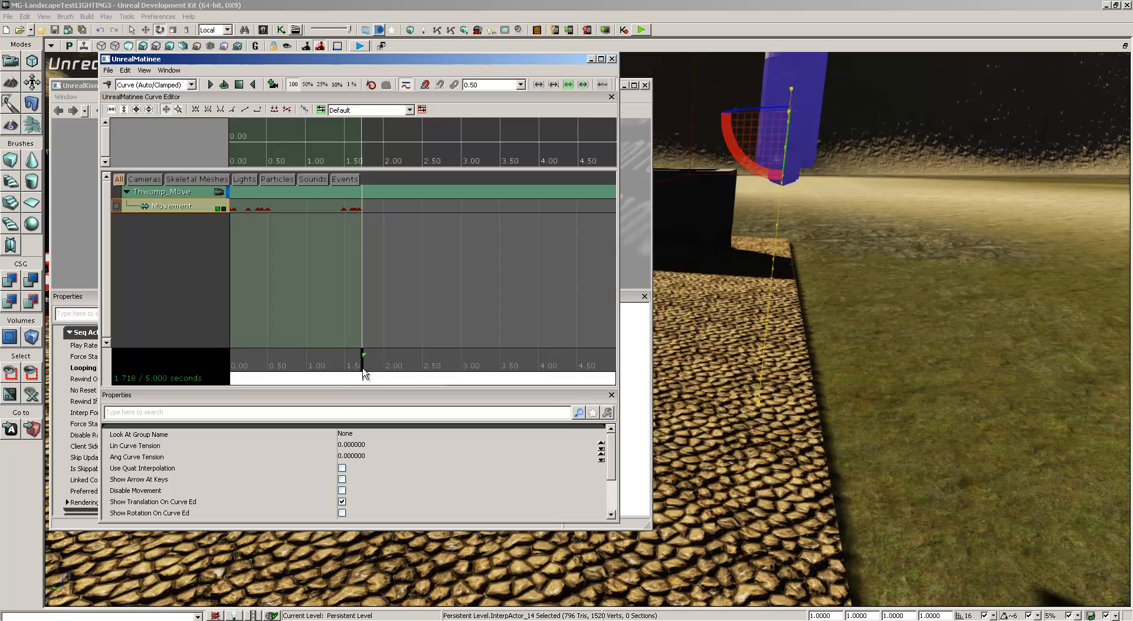
{"action": "left_click_drag", "start_coordinate": [454, 292], "coordinate": [435, 293]}
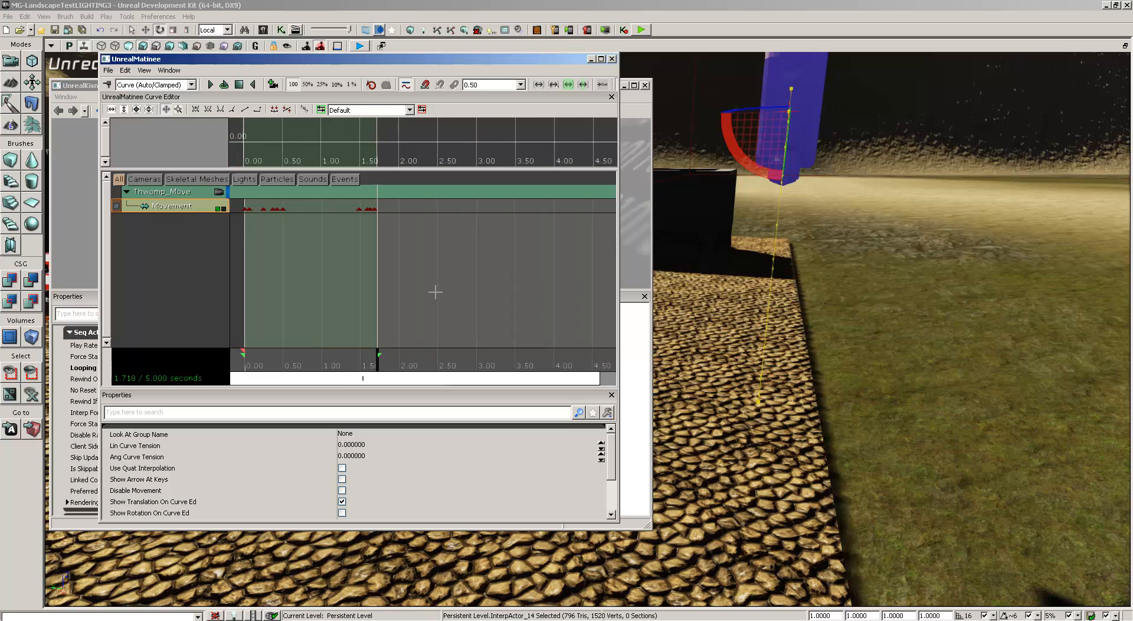
{"action": "scroll", "coordinate": [440, 293], "scroll_direction": "down", "scroll_amount": 5}
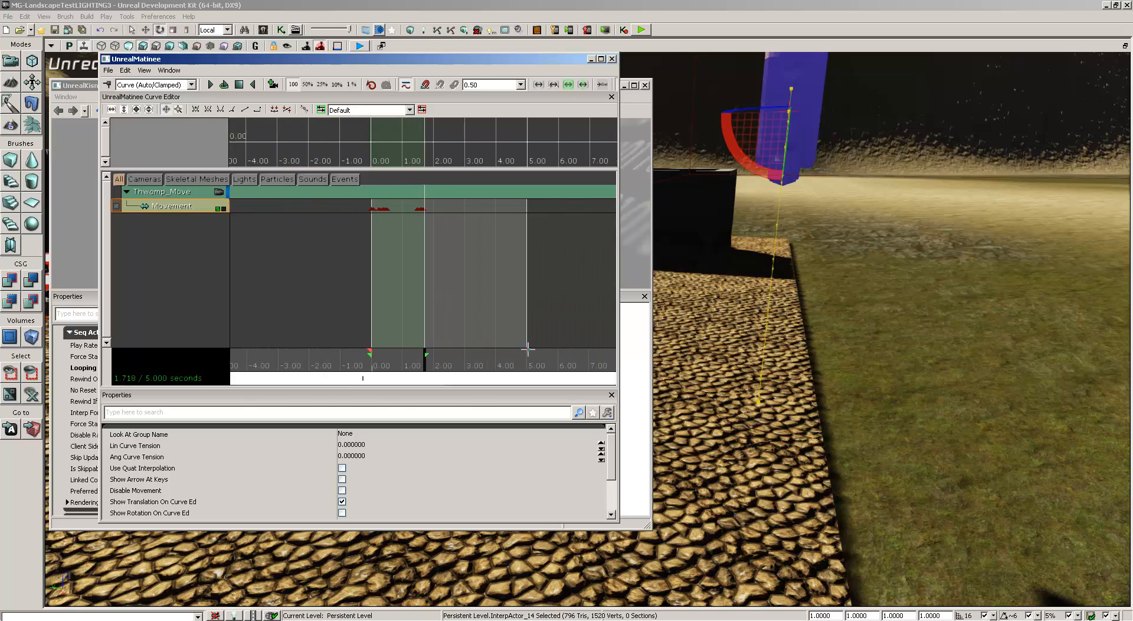
{"action": "left_click_drag", "start_coordinate": [522, 350], "coordinate": [426, 350]}
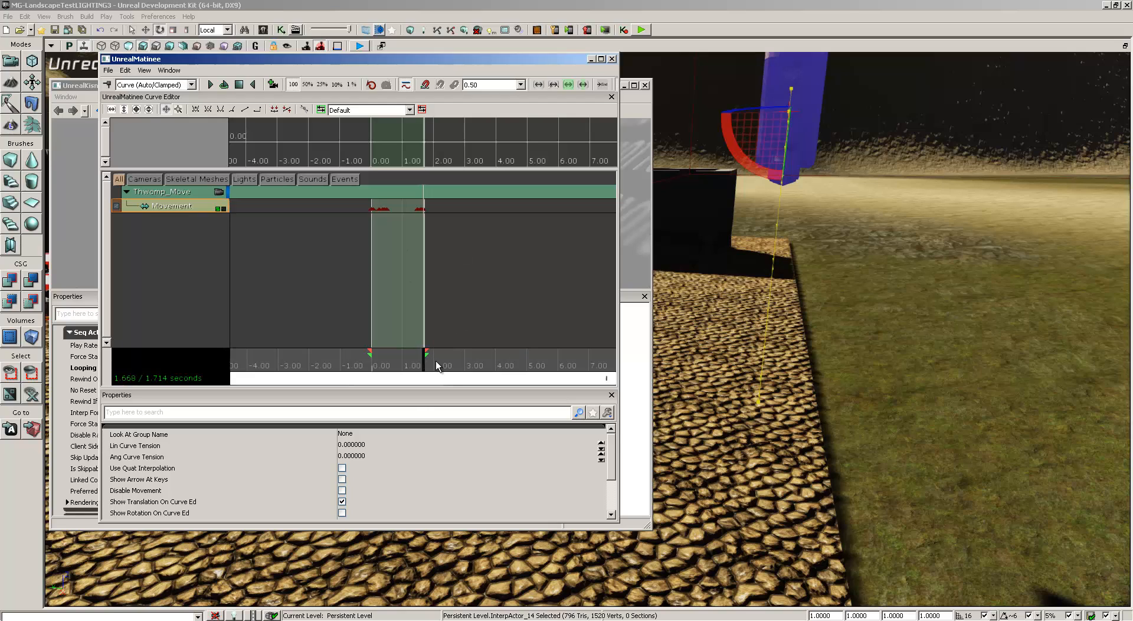
{"action": "left_click_drag", "start_coordinate": [432, 359], "coordinate": [332, 353]}
{"action": "right_click", "coordinate": [157, 227]}
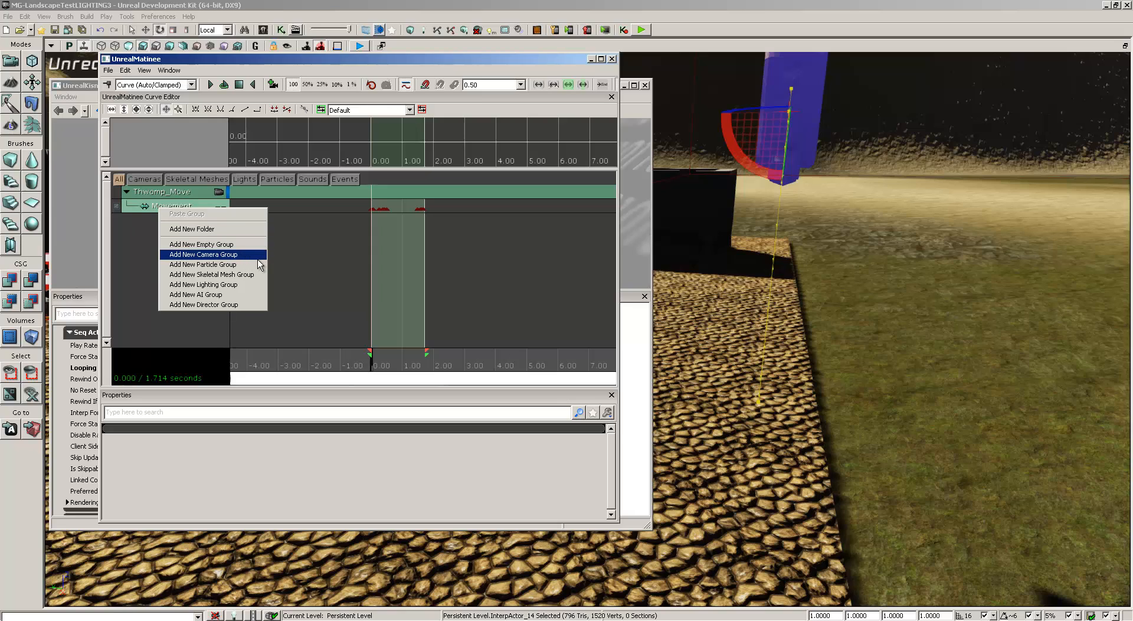
{"action": "left_click", "coordinate": [238, 306]}
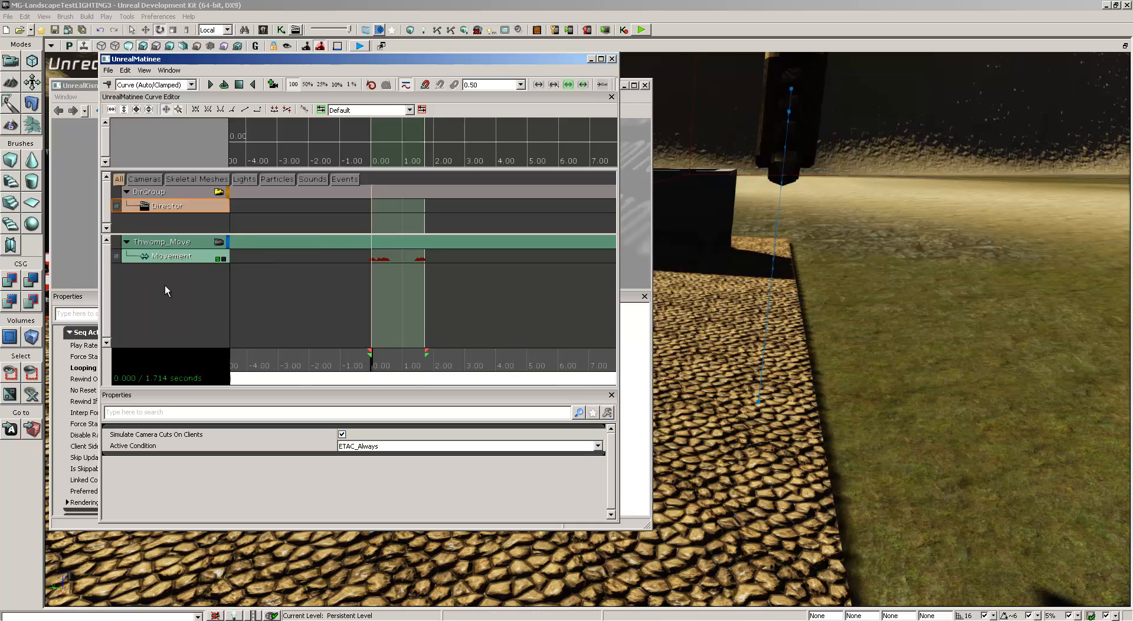
{"action": "right_click", "coordinate": [166, 193]}
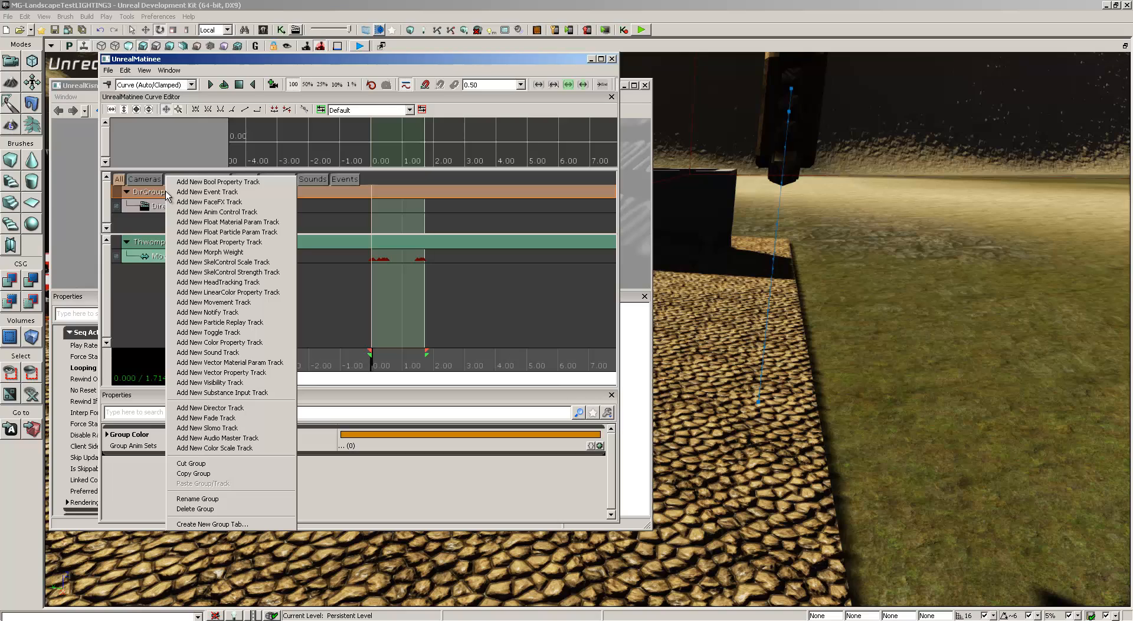
{"action": "left_click", "coordinate": [211, 509]}
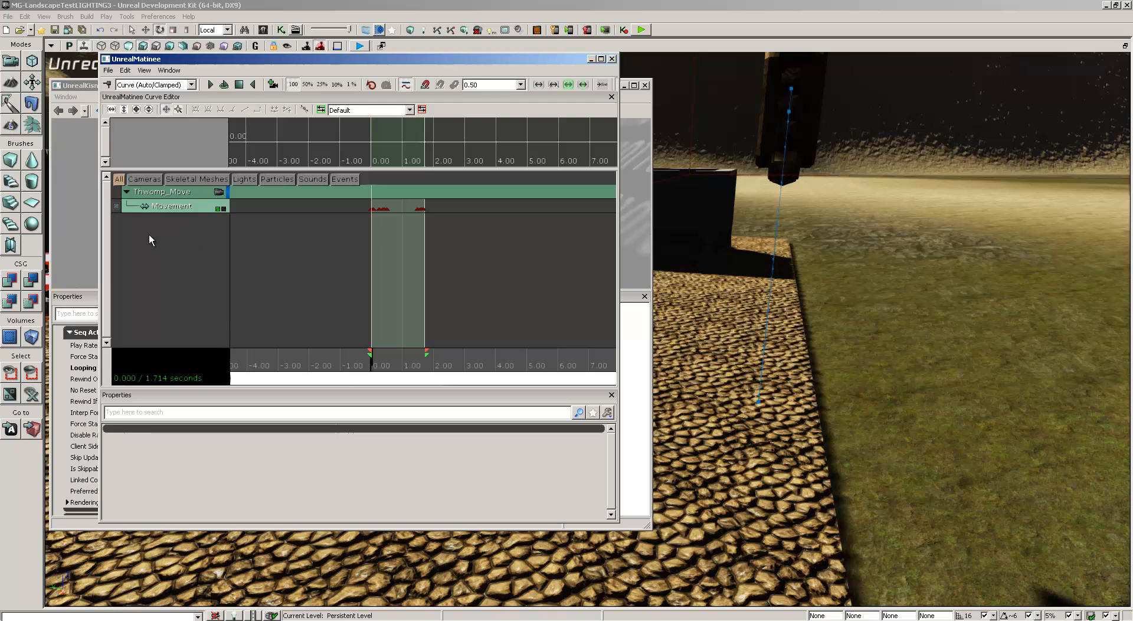
Create a new empty group named Sound and add an event track to it
{"action": "right_click", "coordinate": [167, 213]}
{"action": "left_click", "coordinate": [219, 249]}
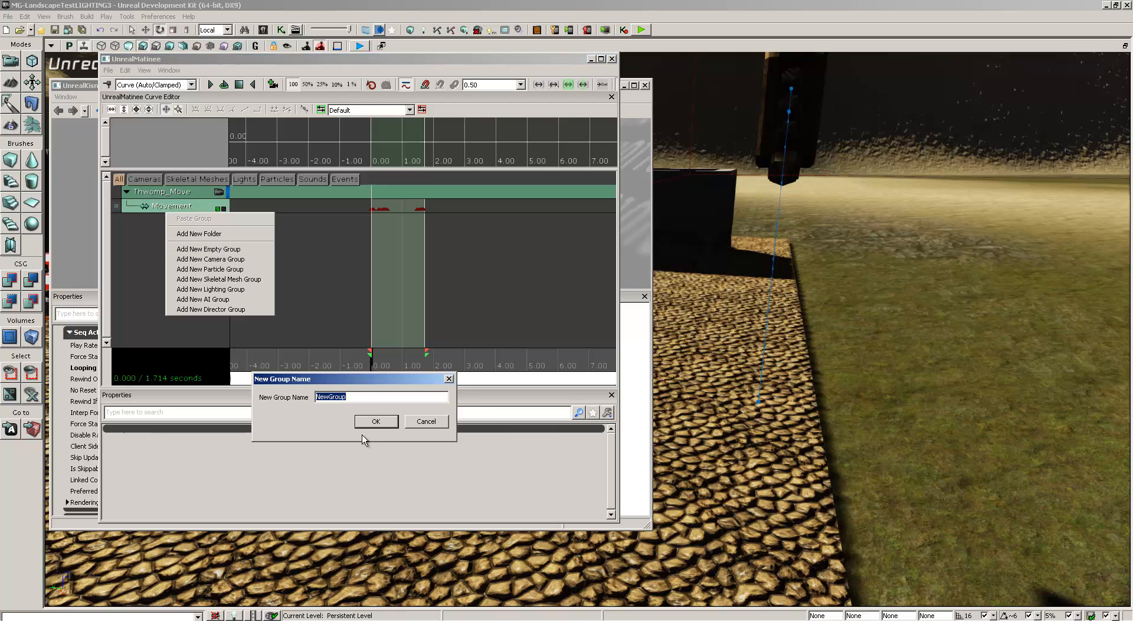
{"action": "type", "text": "Sound"}
{"action": "key", "text": "Return"}
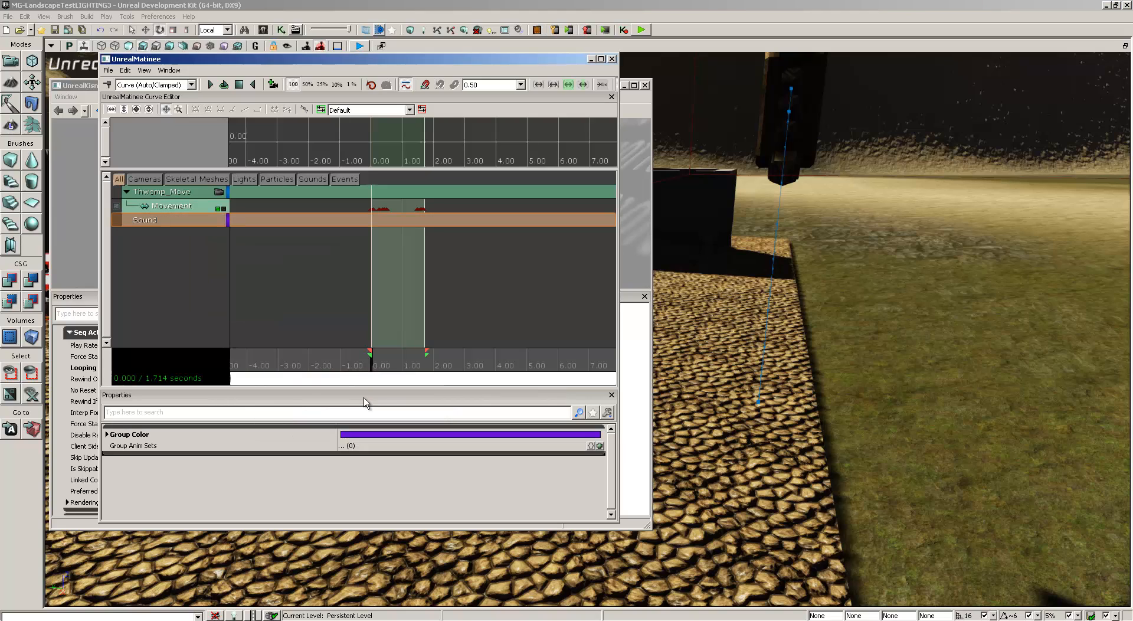
{"action": "right_click", "coordinate": [183, 220]}
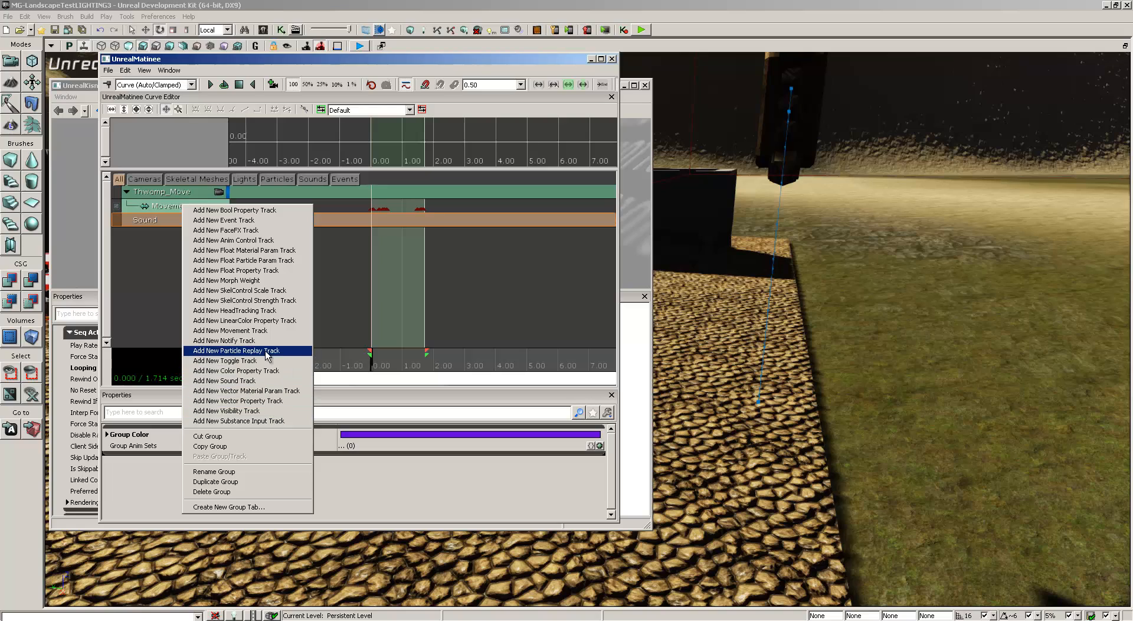
{"action": "left_click", "coordinate": [260, 222]}
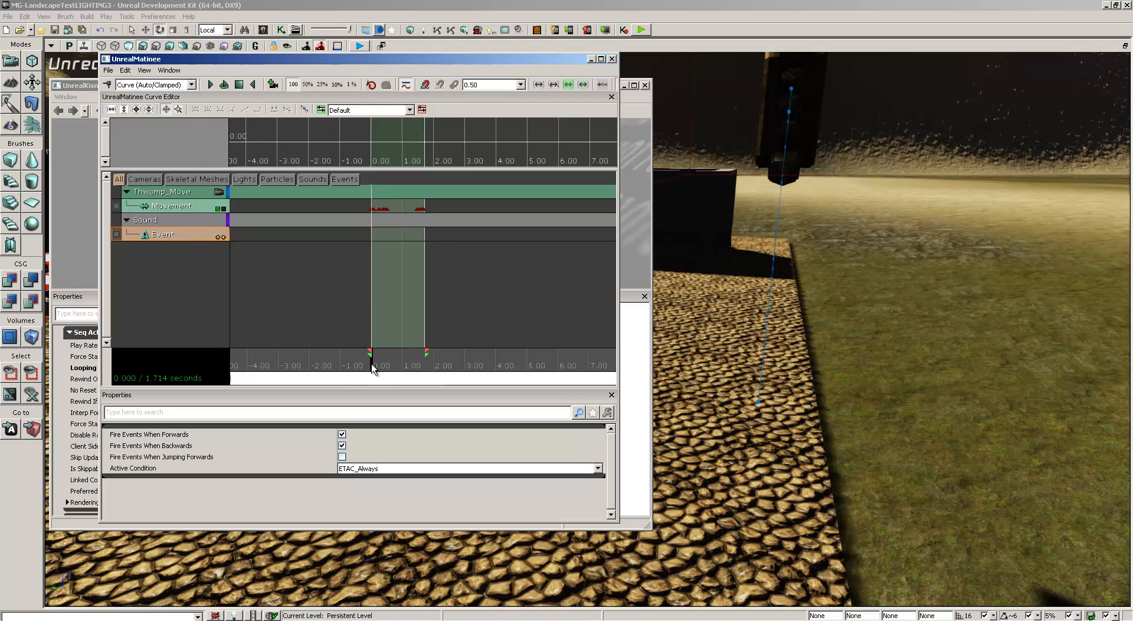
Add an event key named ThwompLandSound at about 0.22 s, just as the Thwomp hits the ground
{"action": "left_click_drag", "start_coordinate": [372, 367], "coordinate": [381, 366]}
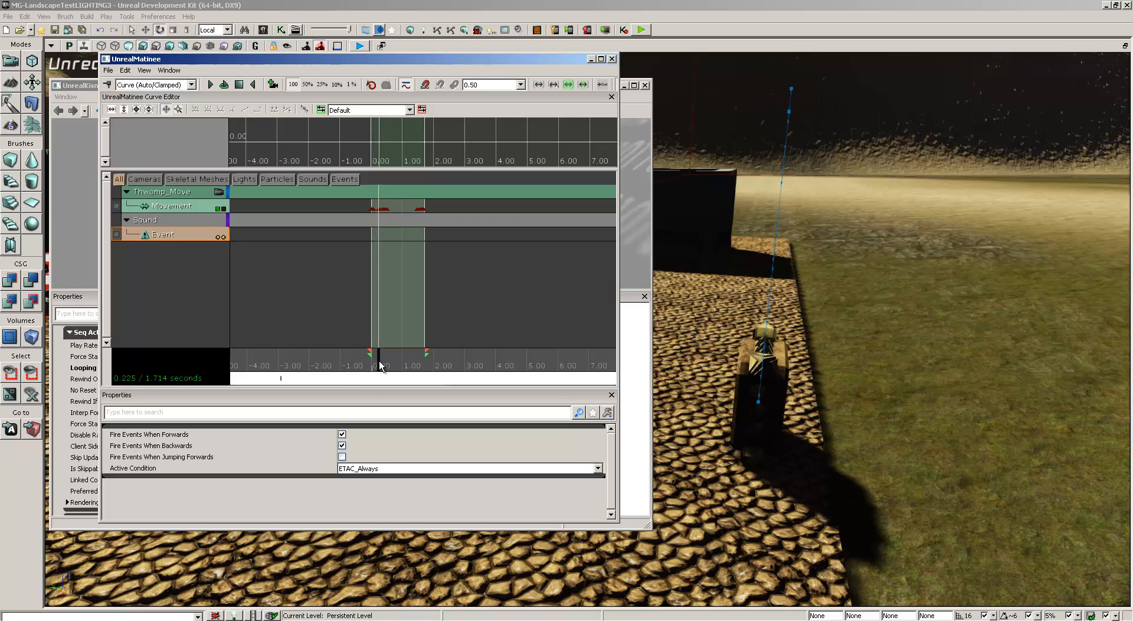
{"action": "left_click_drag", "start_coordinate": [685, 423], "coordinate": [804, 362]}
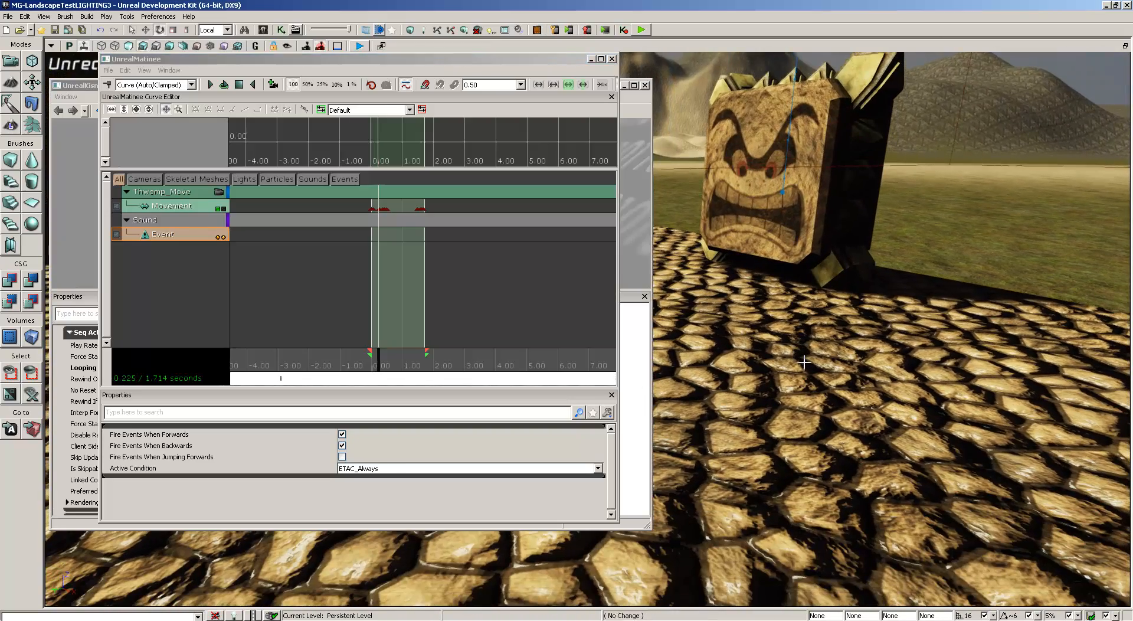
{"action": "left_click", "coordinate": [410, 269]}
{"action": "scroll", "coordinate": [413, 277], "scroll_direction": "up", "scroll_amount": 8}
{"action": "left_click_drag", "start_coordinate": [405, 269], "coordinate": [220, 268]}
{"action": "scroll", "coordinate": [365, 312], "scroll_direction": "up", "scroll_amount": 5}
{"action": "left_click_drag", "start_coordinate": [305, 292], "coordinate": [179, 294]}
{"action": "left_click", "coordinate": [387, 354]}
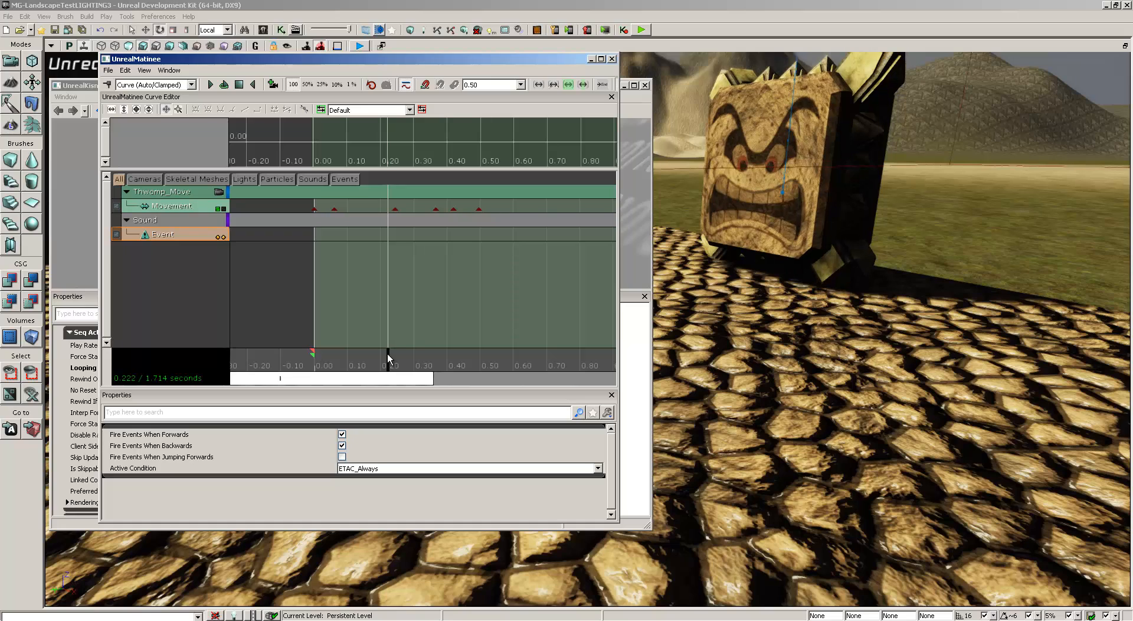
{"action": "left_click_drag", "start_coordinate": [387, 353], "coordinate": [387, 354]}
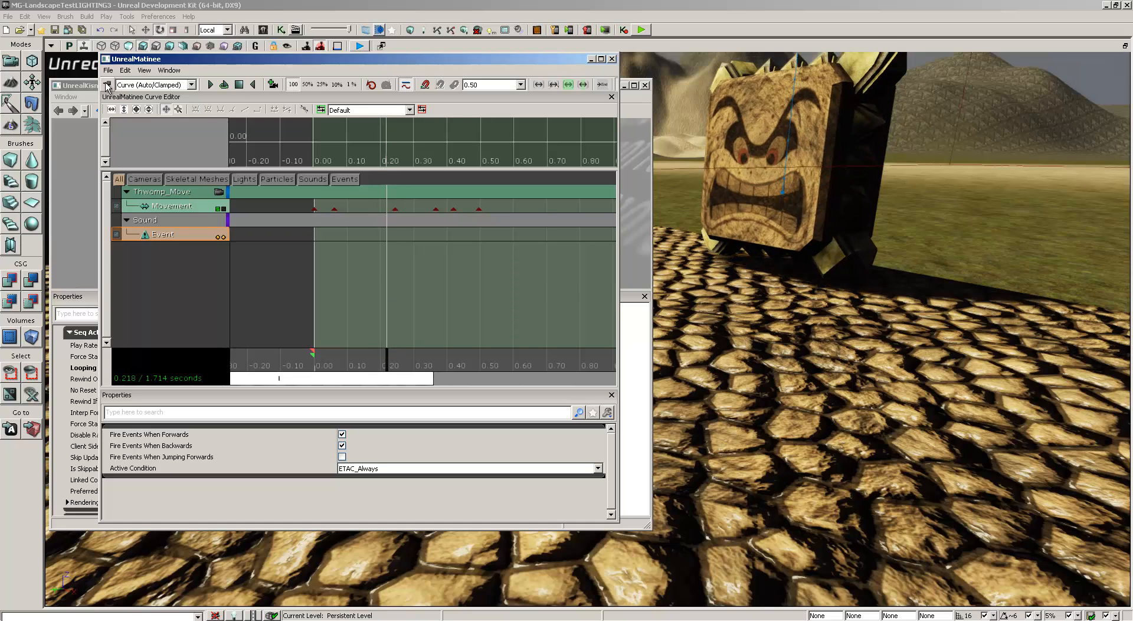
{"action": "left_click", "coordinate": [107, 84]}
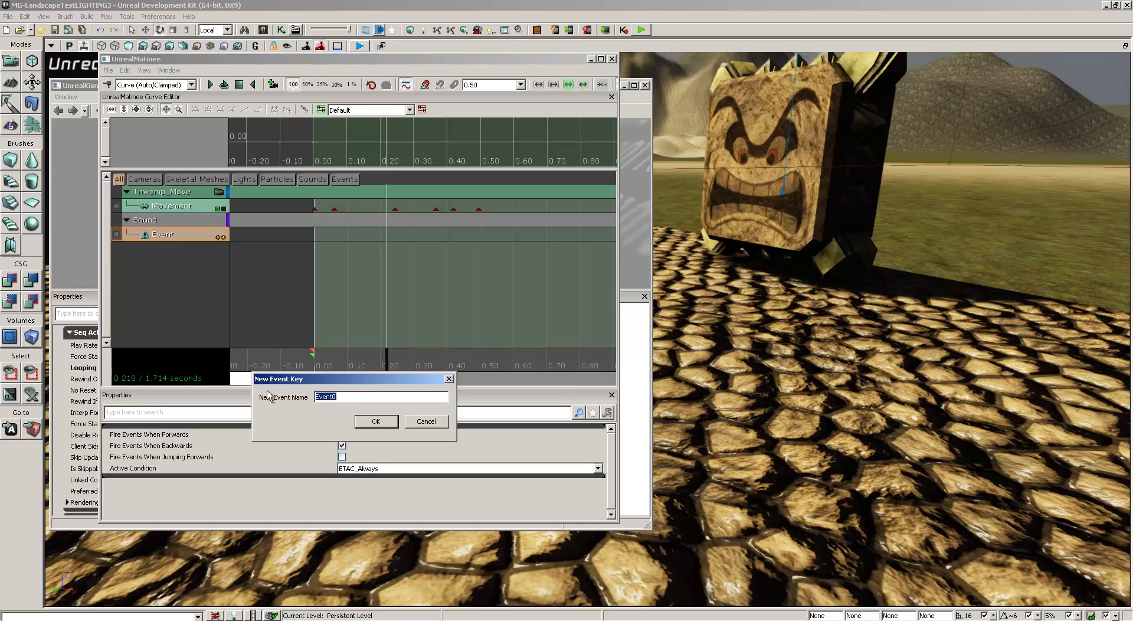
{"action": "type", "text": "ThwompLandSound"}
{"action": "key", "text": "Return"}
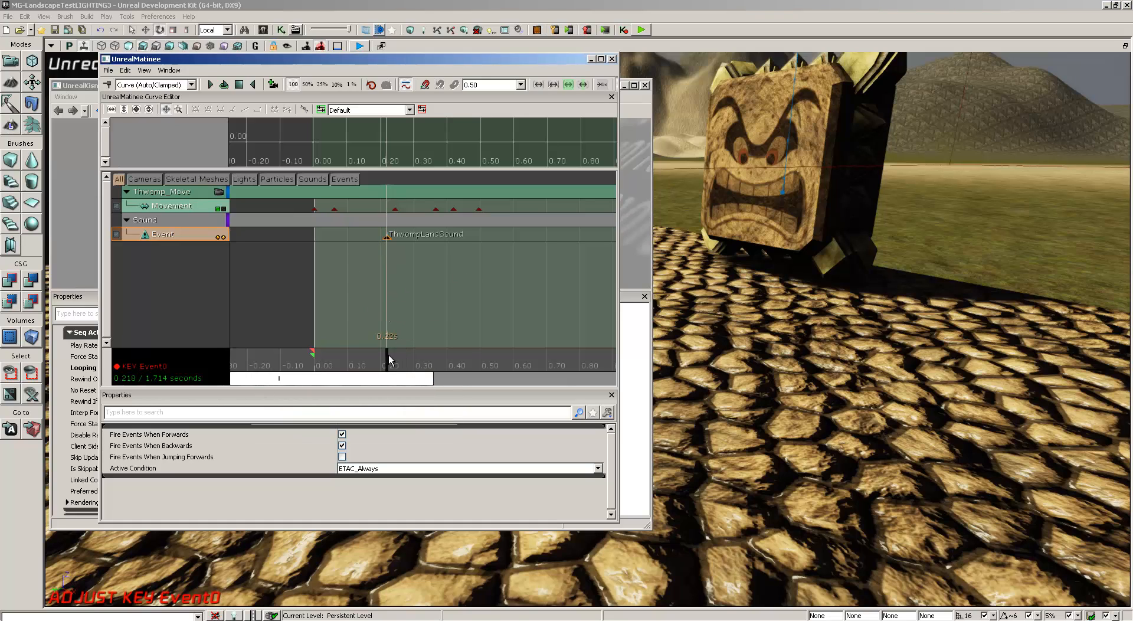
Close the Matinee with the time marker reset to 0 and move the Thwomp's InterpActor variable directly below its Thwomp_Move link
{"action": "left_click_drag", "start_coordinate": [389, 357], "coordinate": [270, 343]}
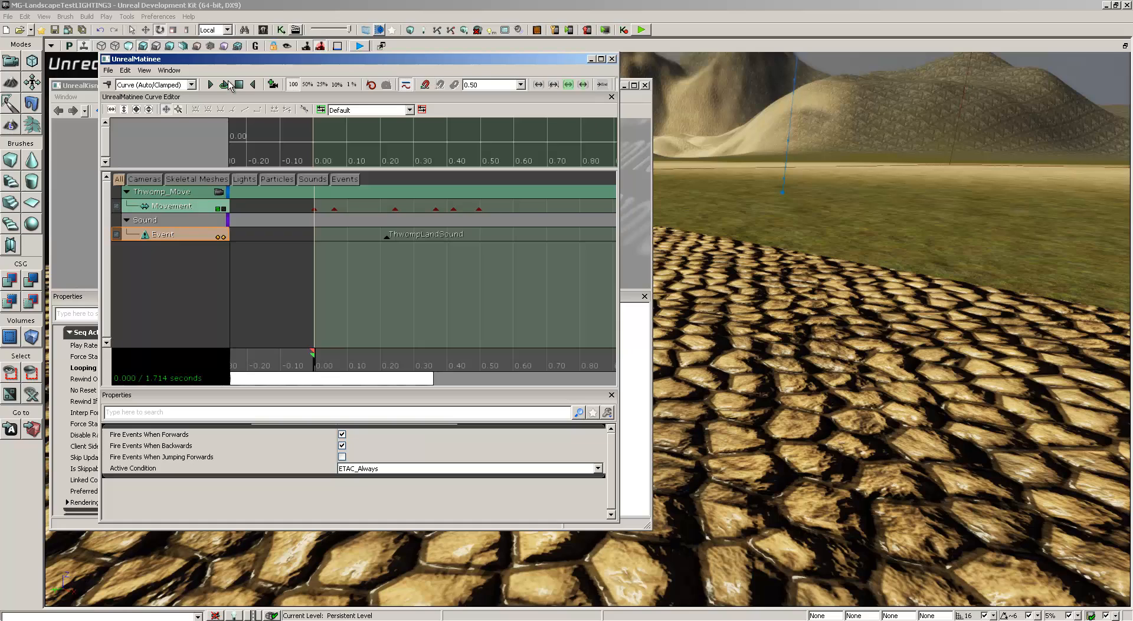
{"action": "left_click", "coordinate": [612, 59]}
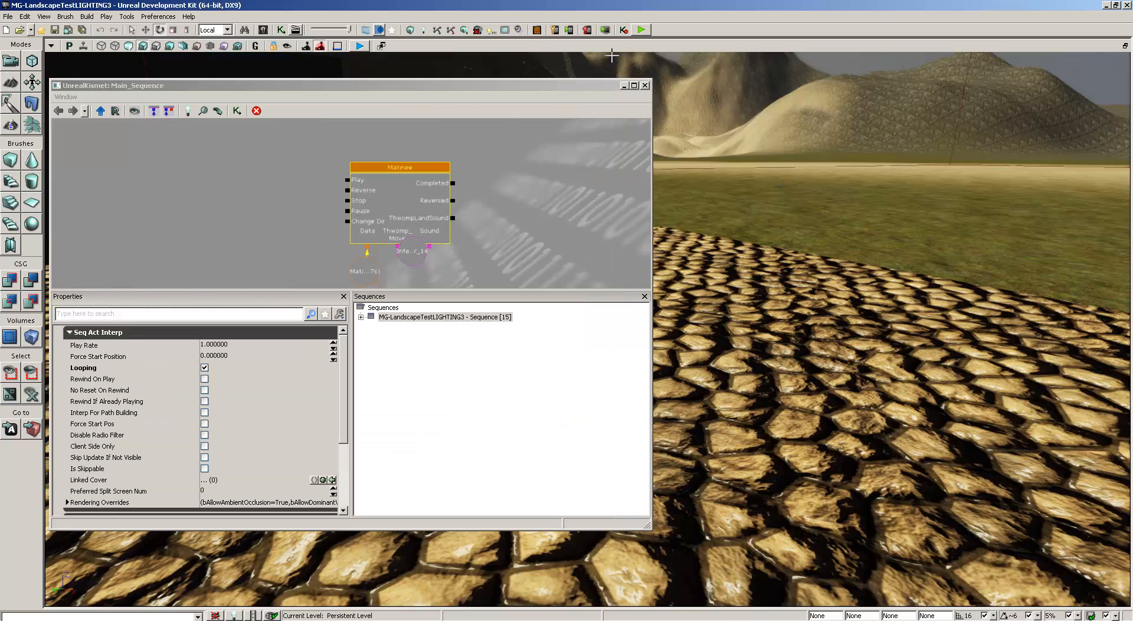
{"action": "left_click", "coordinate": [412, 257]}
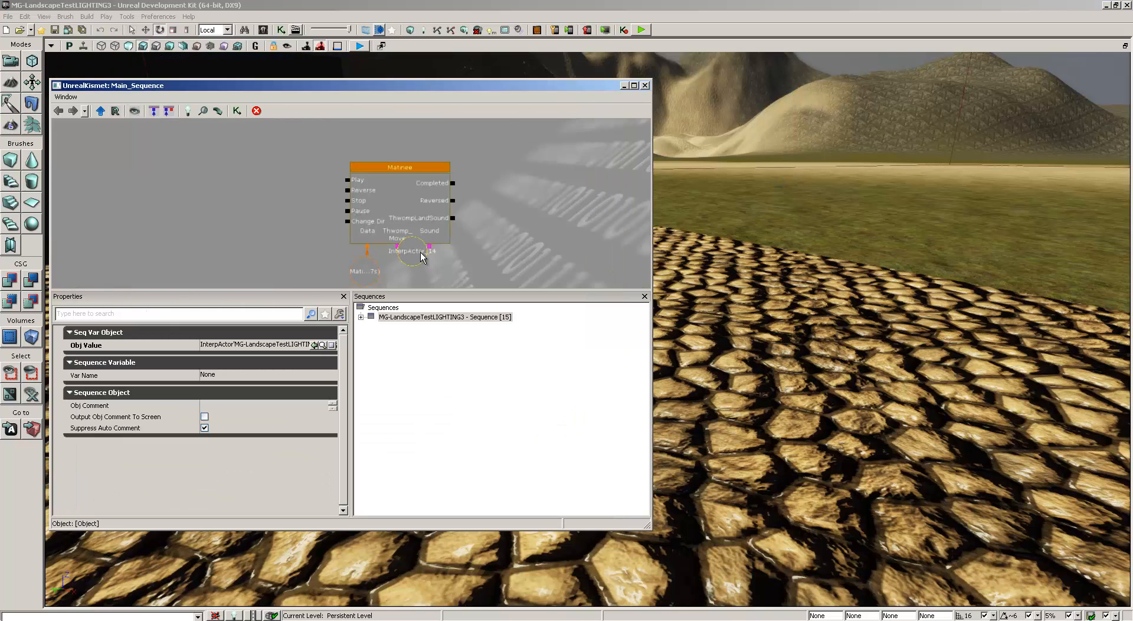
{"action": "left_click_drag", "start_coordinate": [420, 253], "coordinate": [408, 274], "text": "ctrl"}
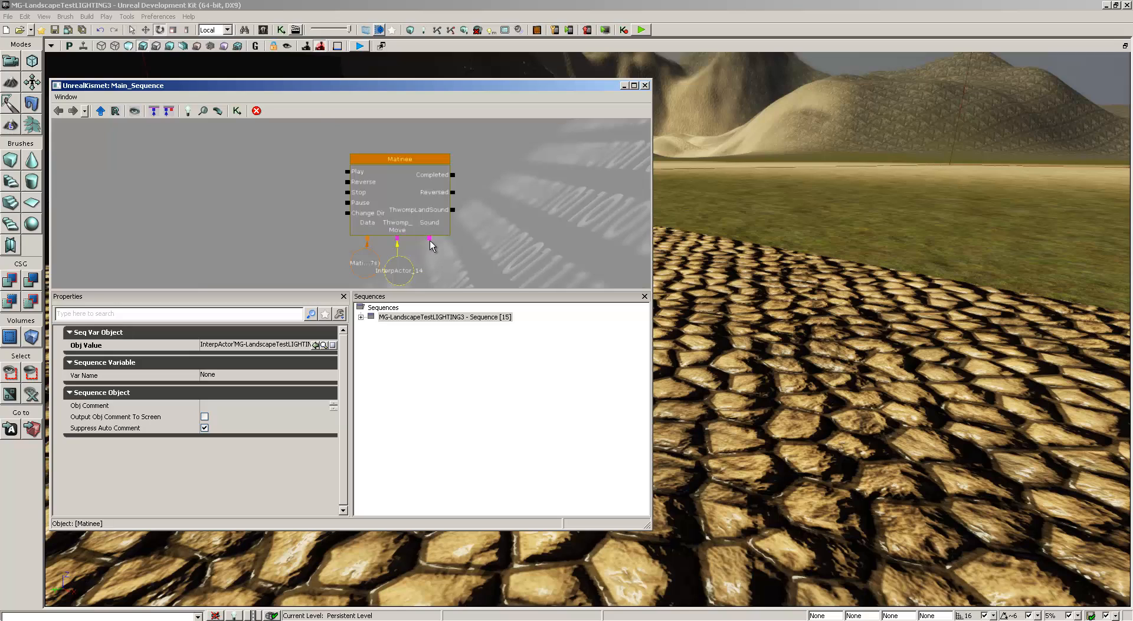
Add a Play Sound action to the Kismet sequence beside the Thwomp's Matinee node
{"action": "right_click", "coordinate": [516, 239]}
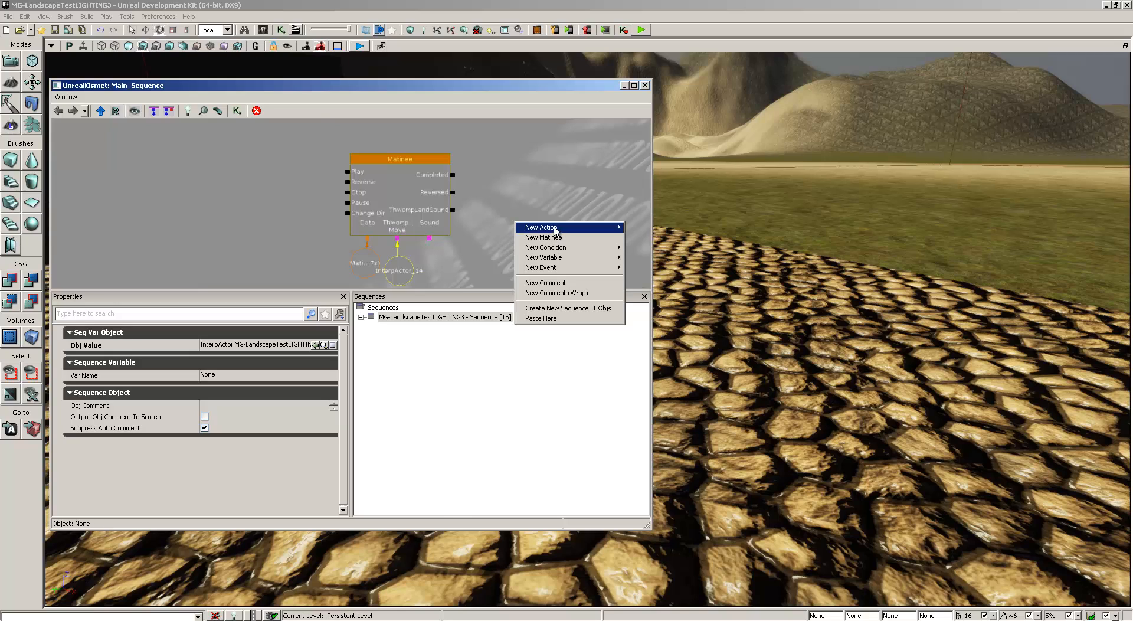
{"action": "mouse_move", "coordinate": [520, 233]}
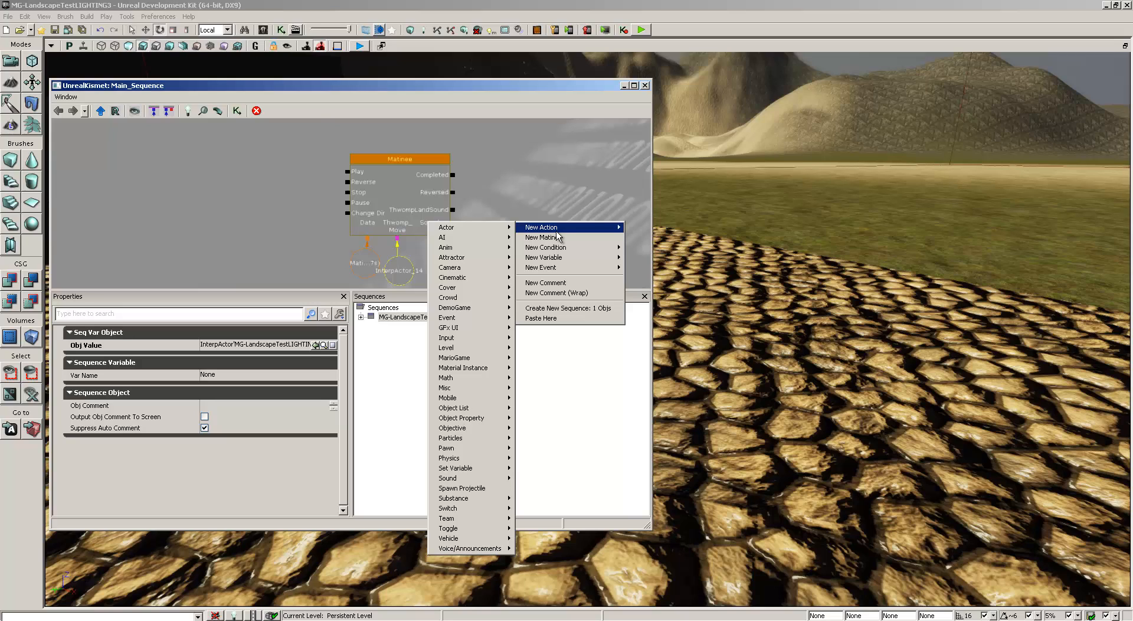
{"action": "mouse_move", "coordinate": [447, 481]}
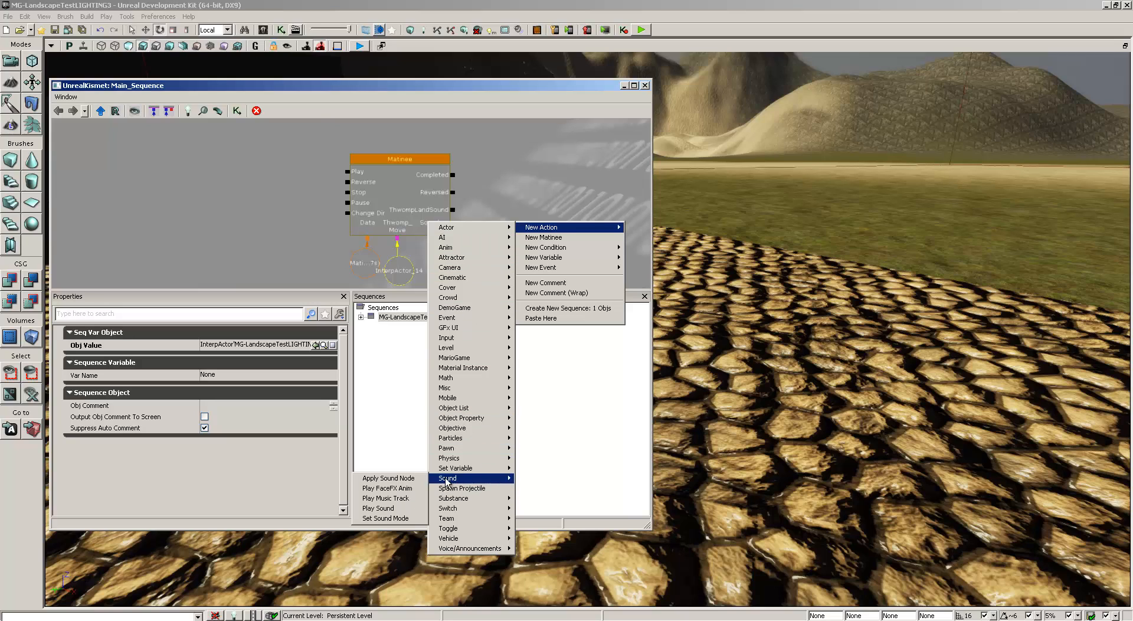
{"action": "left_click", "coordinate": [390, 508]}
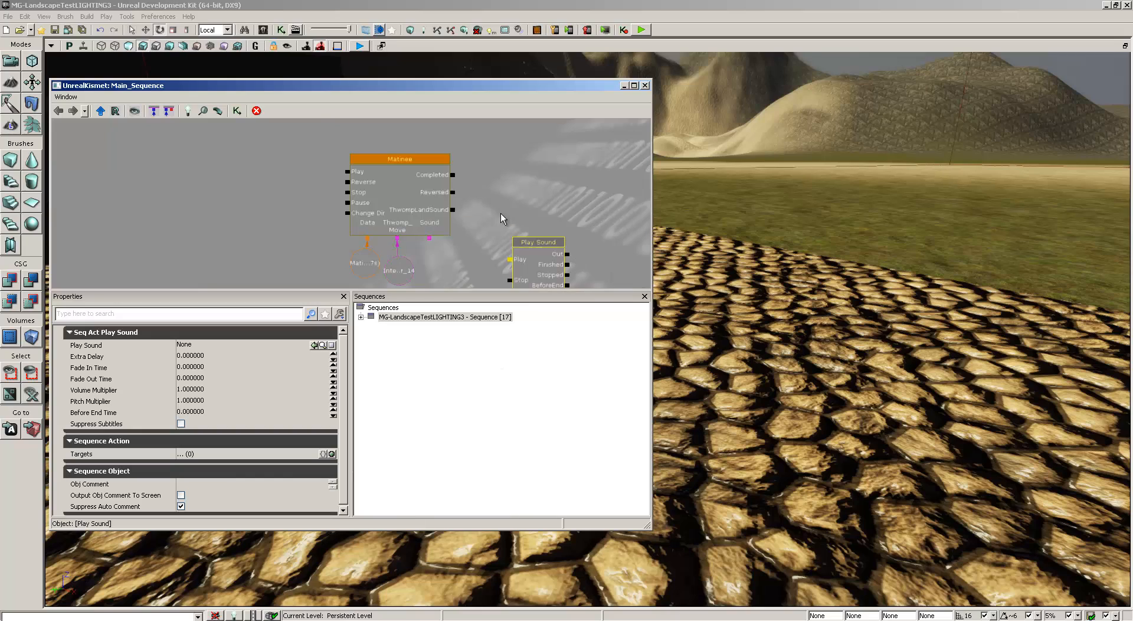
{"action": "left_click", "coordinate": [428, 238]}
{"action": "left_click_drag", "start_coordinate": [533, 205], "coordinate": [532, 132]}
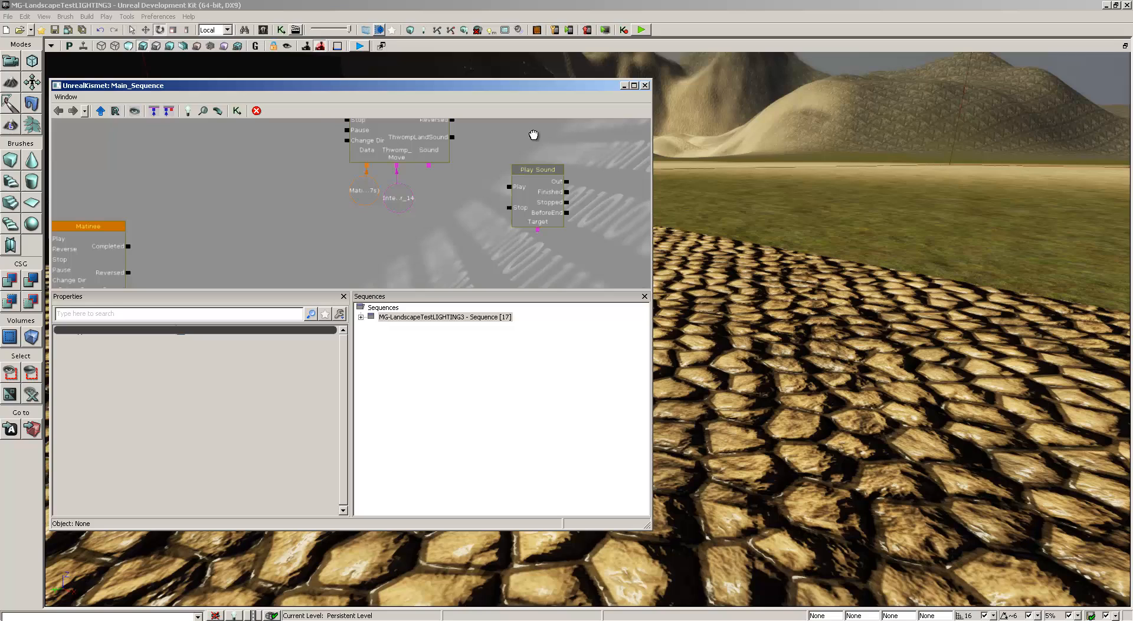
{"action": "right_click", "coordinate": [438, 185]}
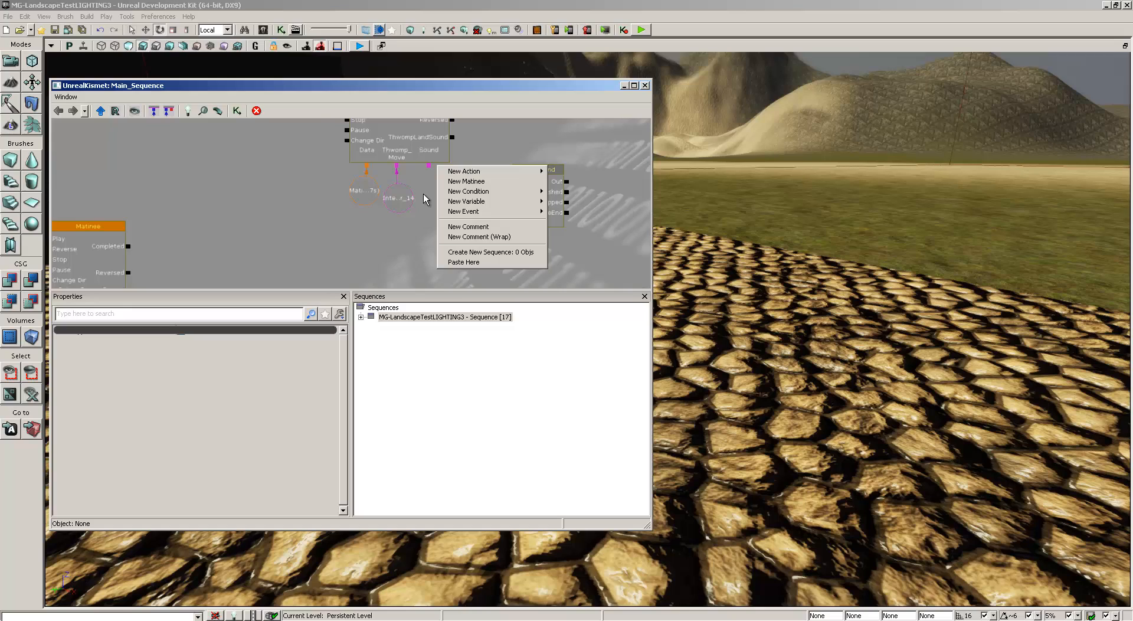
{"action": "left_click", "coordinate": [423, 195]}
{"action": "left_click_drag", "start_coordinate": [418, 203], "coordinate": [422, 222]}
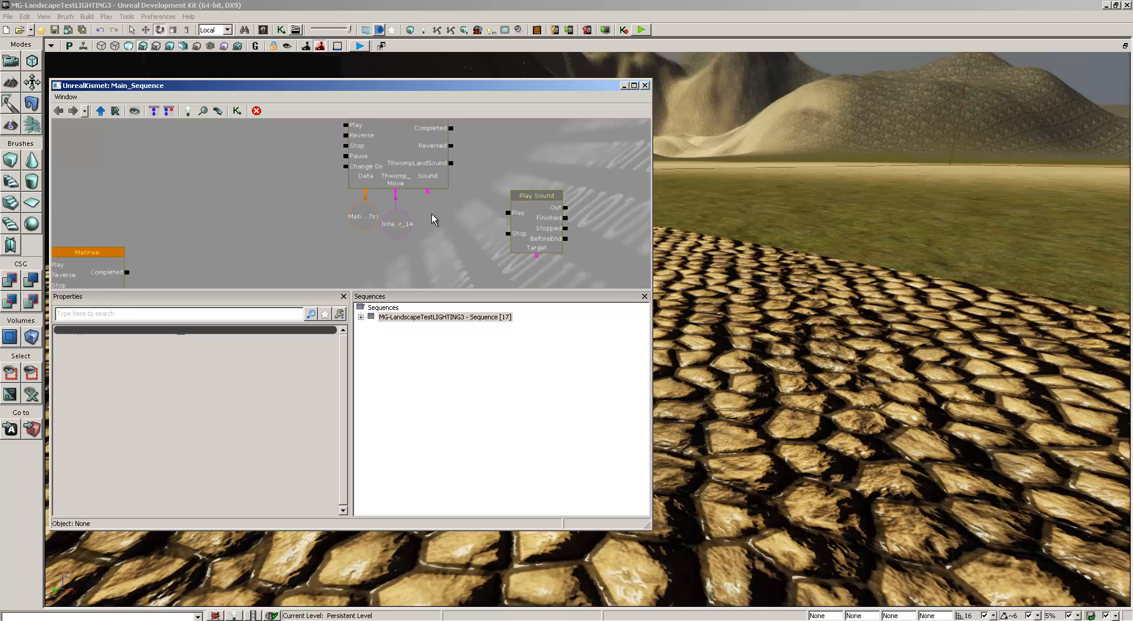
{"action": "right_click", "coordinate": [432, 196]}
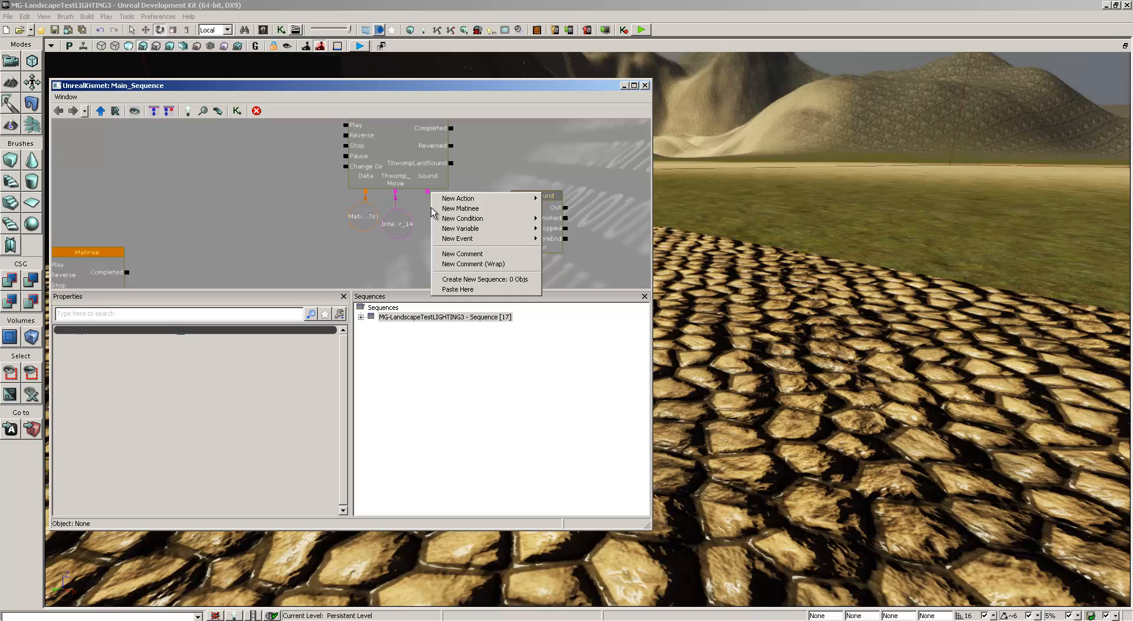
{"action": "left_click_drag", "start_coordinate": [534, 136], "coordinate": [529, 190]}
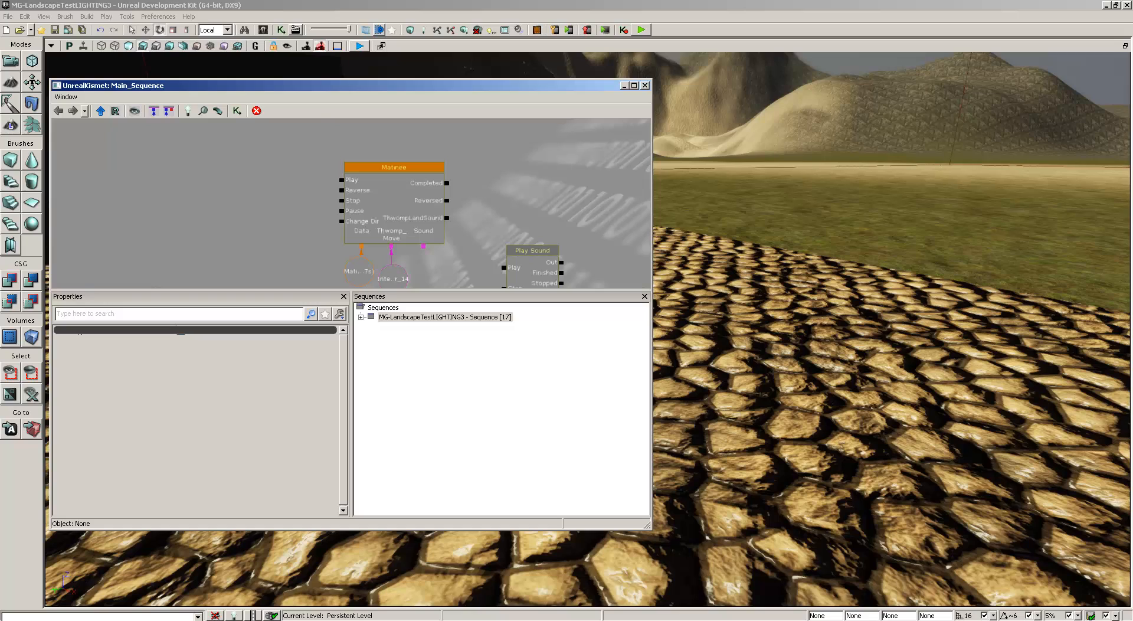
{"action": "double_click", "coordinate": [393, 195]}
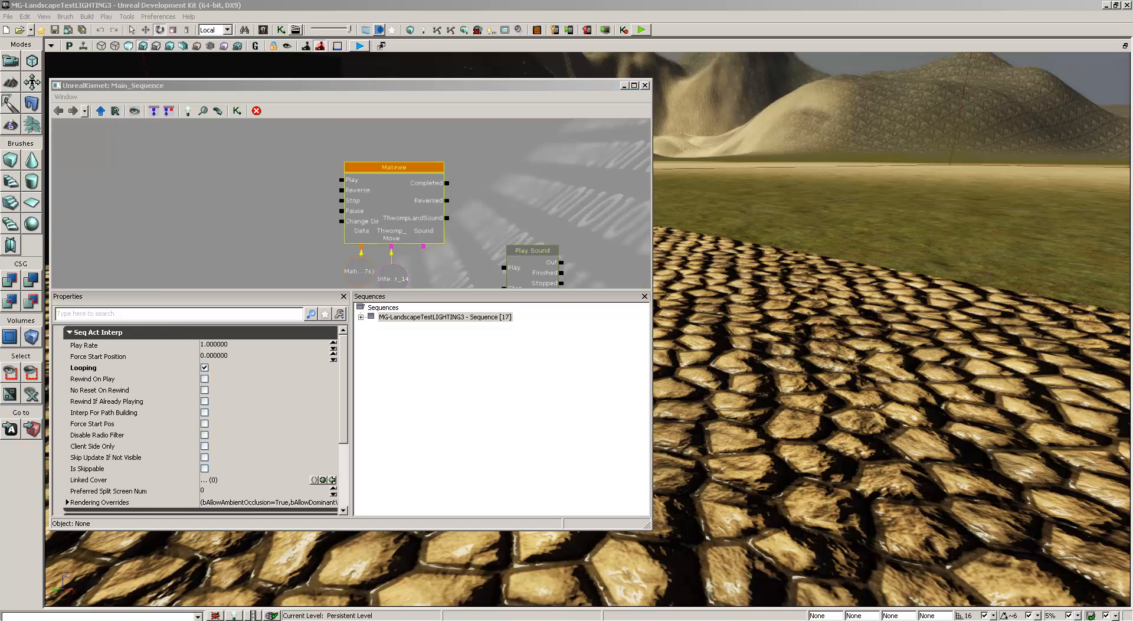
Connect the Matinee's ThwompLandSound output to the Play input of Play Sound and place that node close beside the Matinee
{"action": "left_click_drag", "start_coordinate": [493, 186], "coordinate": [416, 172]}
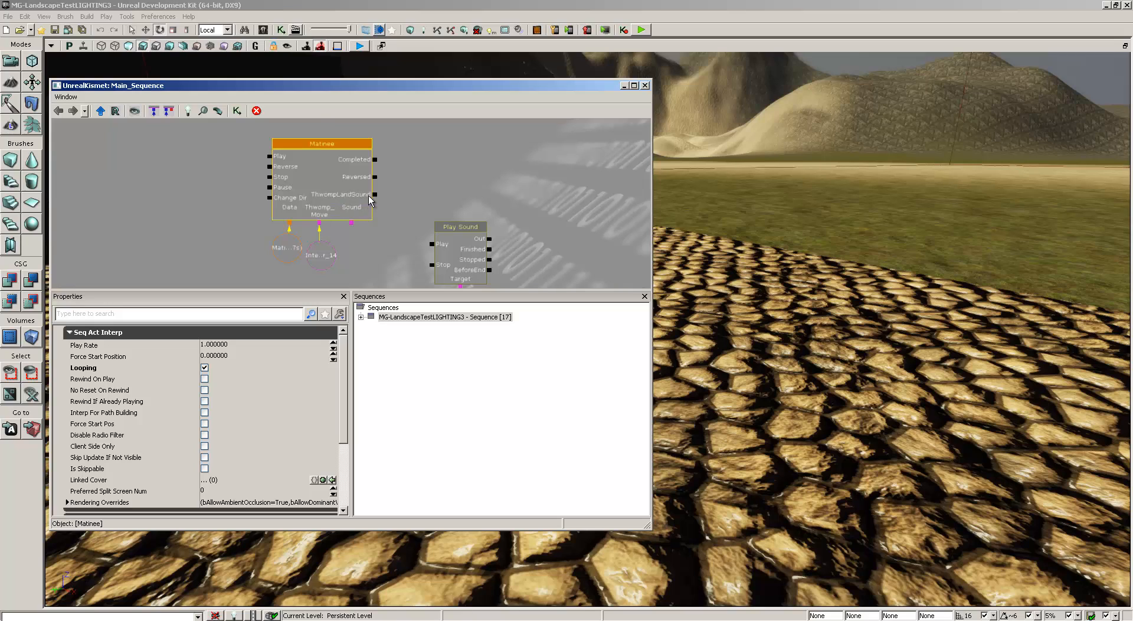
{"action": "left_click_drag", "start_coordinate": [377, 195], "coordinate": [438, 184]}
{"action": "left_click", "coordinate": [459, 229]}
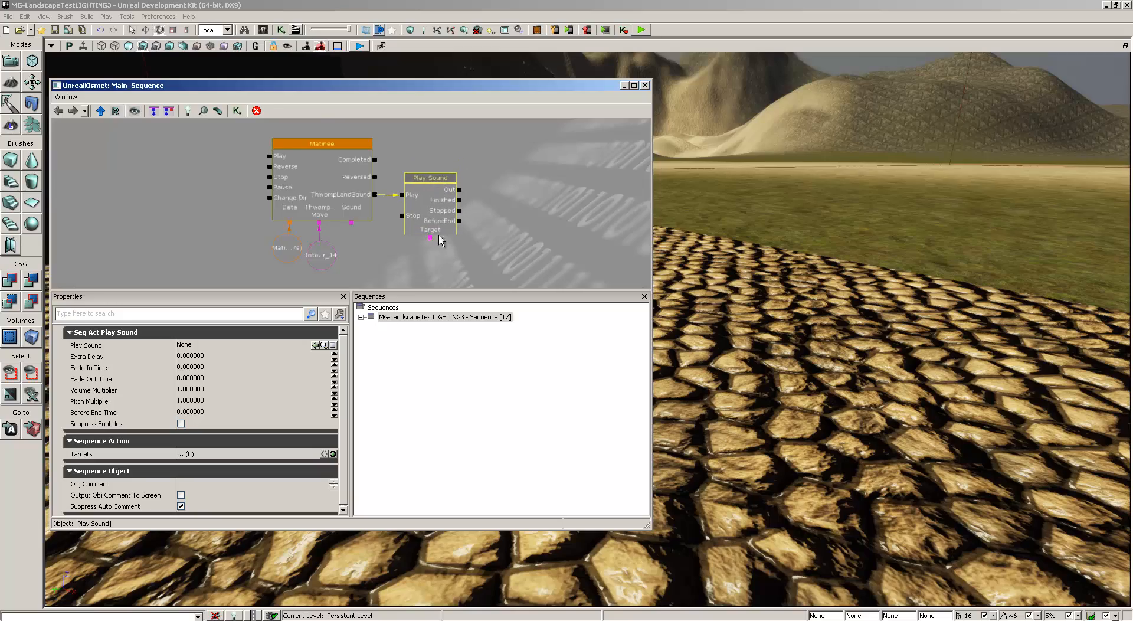
Add a PathNode actor to the level at the hanging Thwomp
{"action": "mouse_move", "coordinate": [761, 254]}
{"action": "left_mouse_down"}
{"action": "mouse_move", "coordinate": [711, 376]}
{"action": "mouse_move", "coordinate": [704, 245]}
{"action": "mouse_move", "coordinate": [761, 250]}
{"action": "left_mouse_up"}
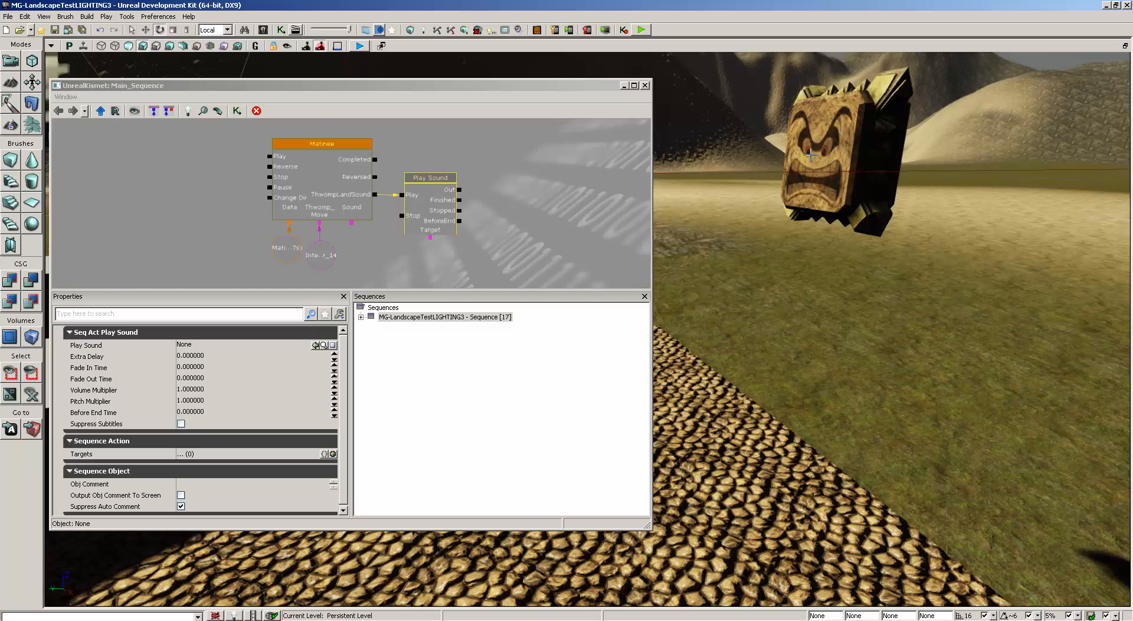
{"action": "left_click", "coordinate": [840, 161]}
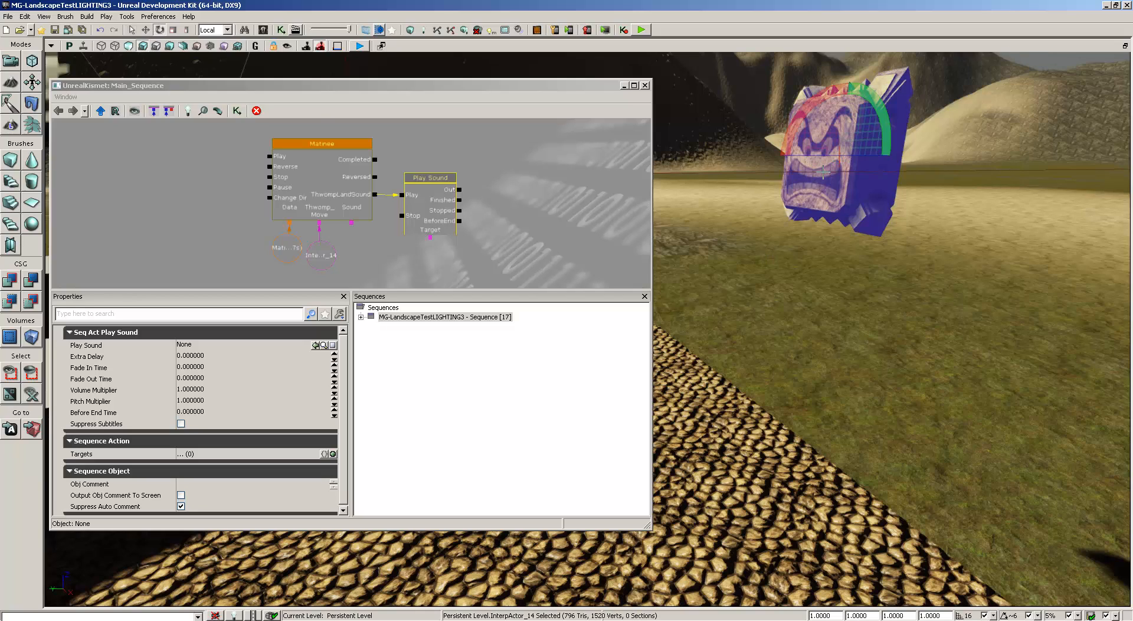
{"action": "key", "text": "w"}
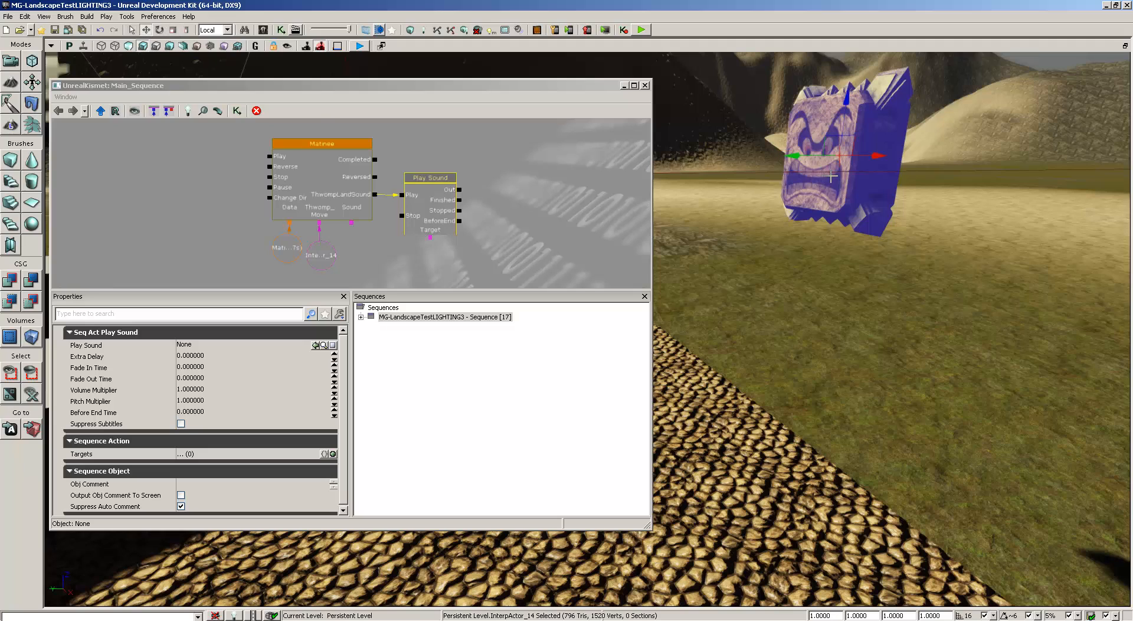
{"action": "right_click", "coordinate": [820, 176]}
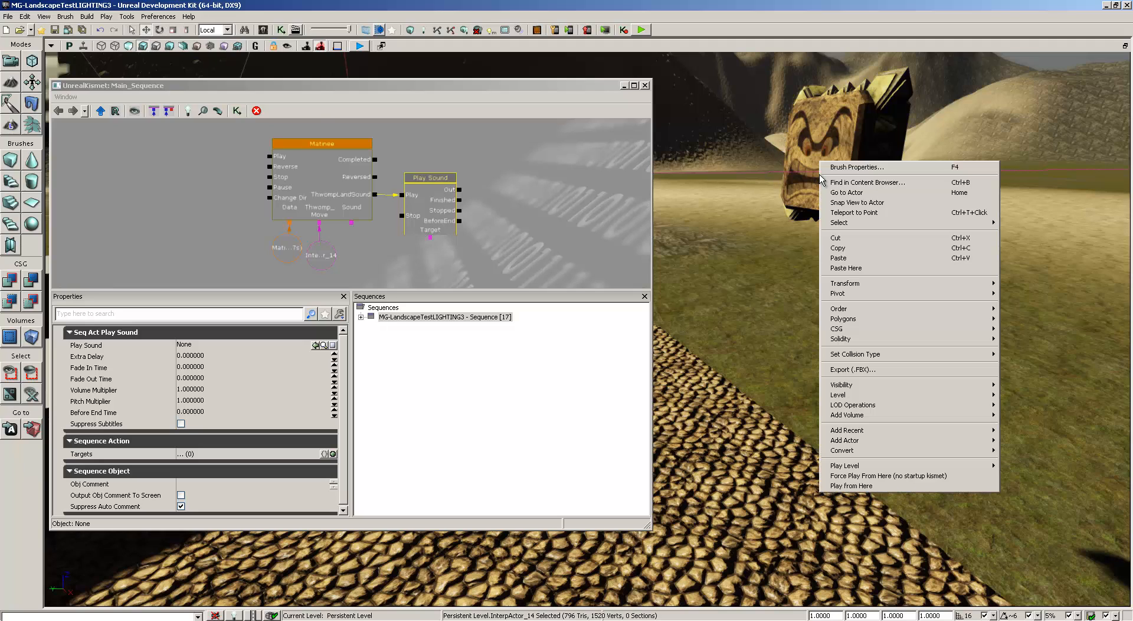
{"action": "left_click", "coordinate": [821, 125]}
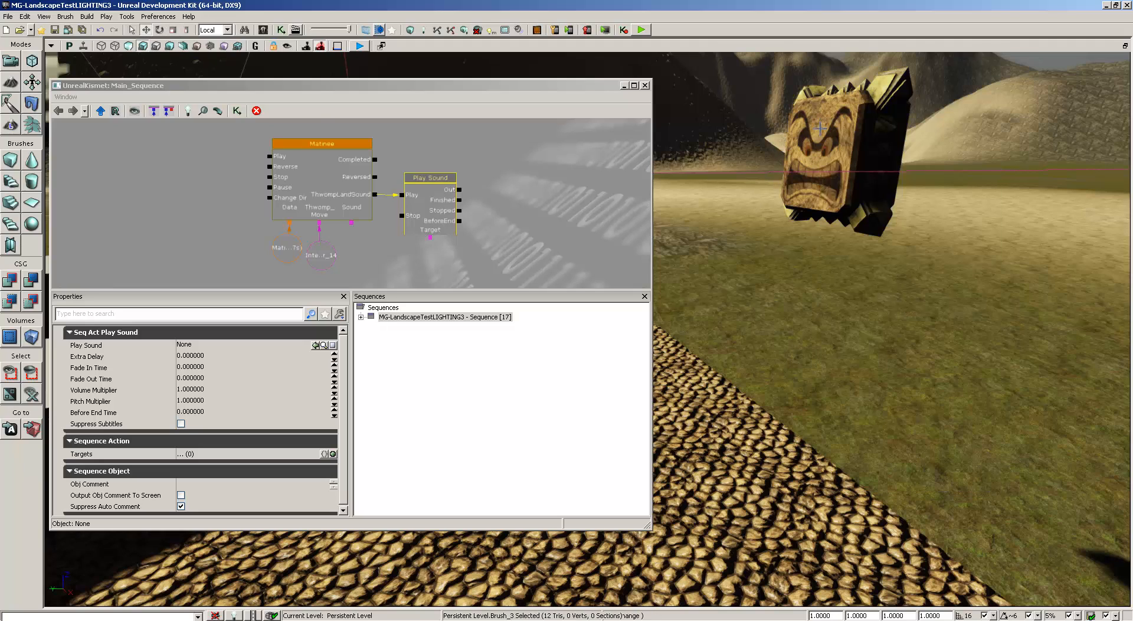
{"action": "right_click", "coordinate": [822, 176]}
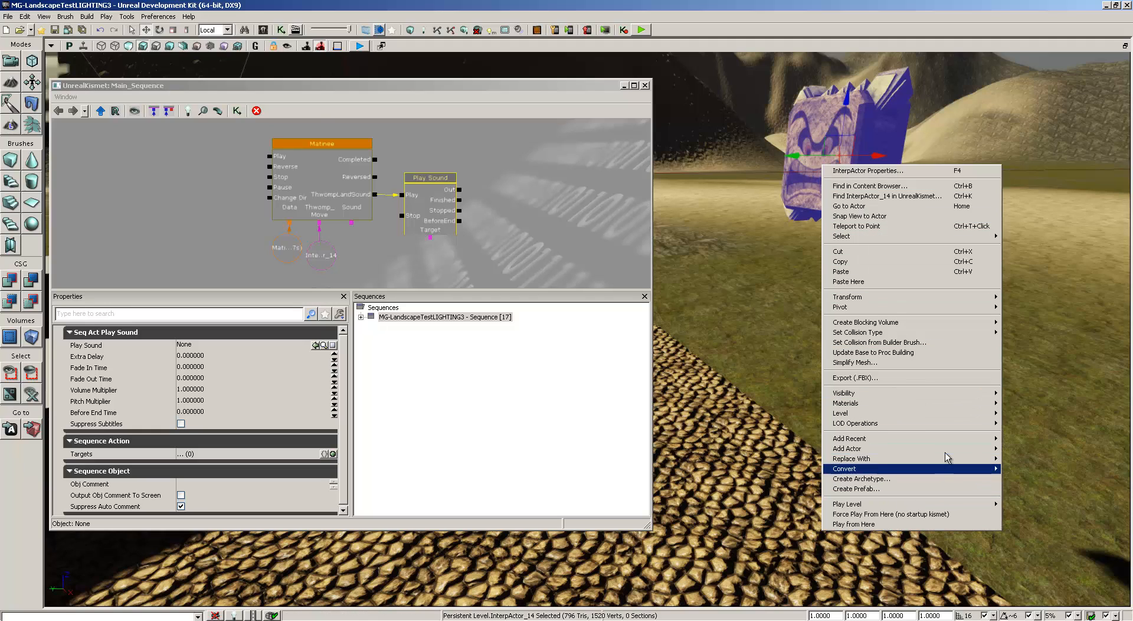
{"action": "mouse_move", "coordinate": [947, 454]}
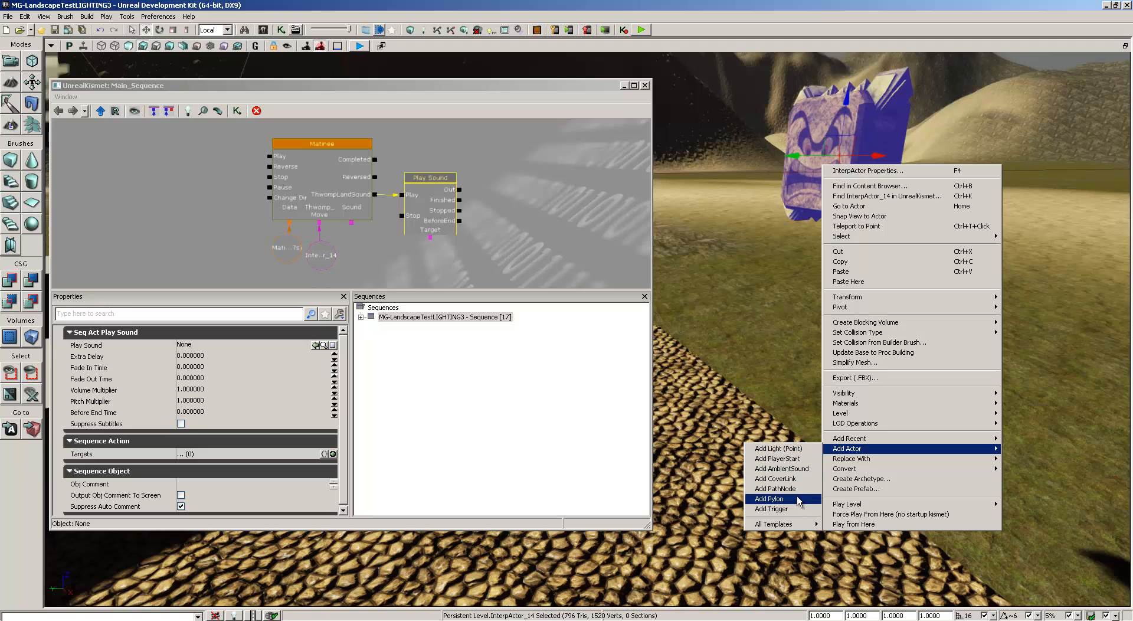
{"action": "left_click", "coordinate": [775, 489]}
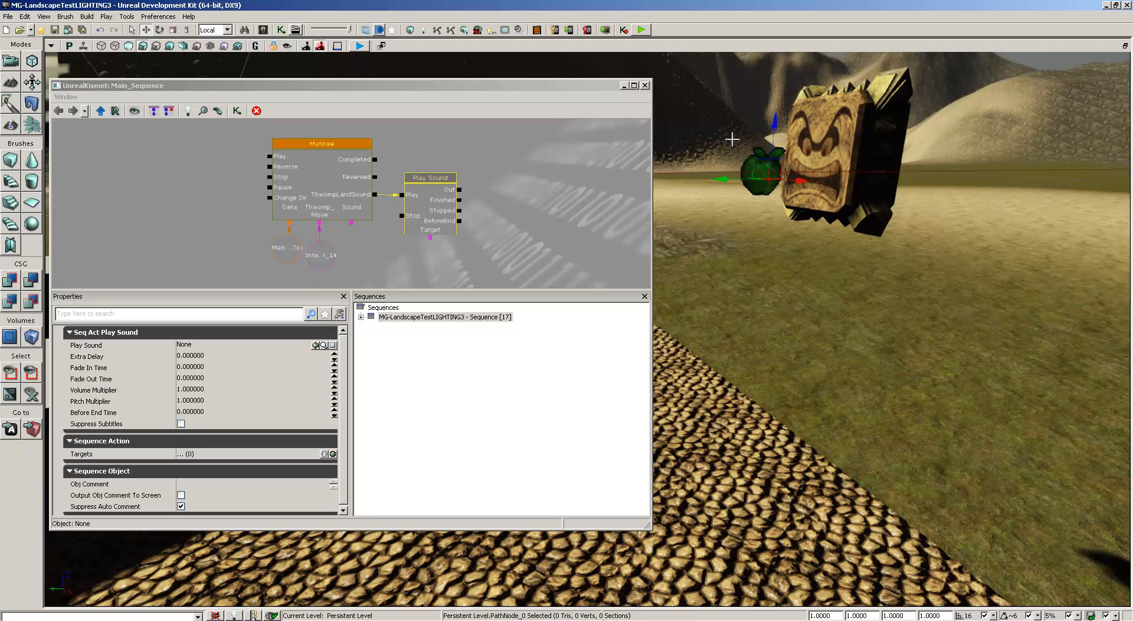
Move the PathNode under the Thwomp and lower it to just above the ground at the edge of the stone path
{"action": "left_click_drag", "start_coordinate": [725, 178], "coordinate": [803, 178]}
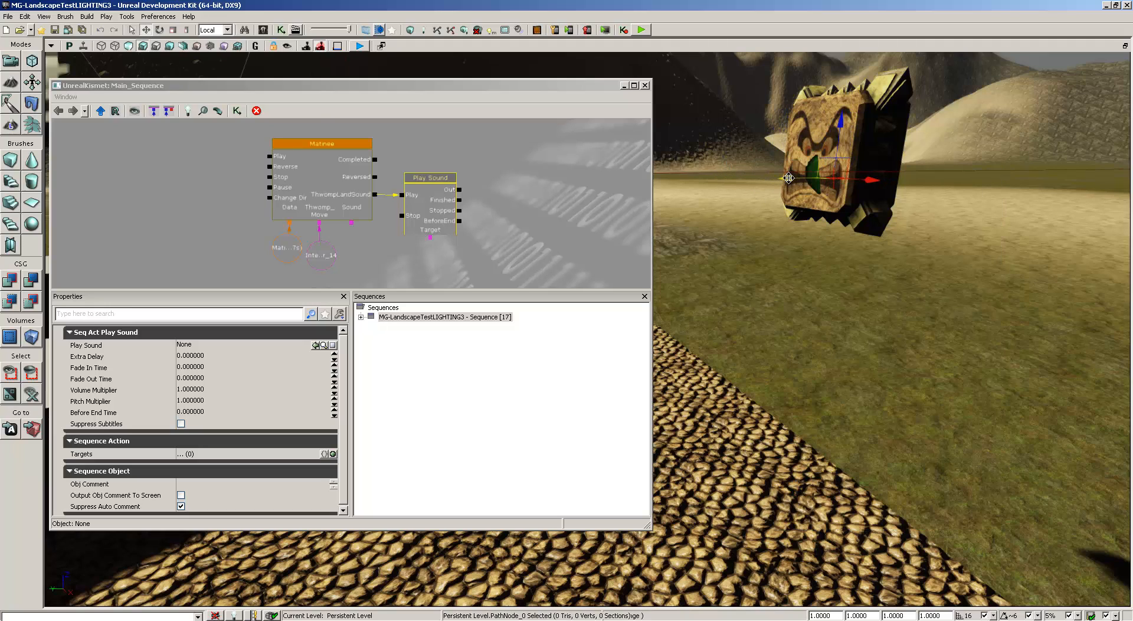
{"action": "left_click_drag", "start_coordinate": [845, 118], "coordinate": [821, 443]}
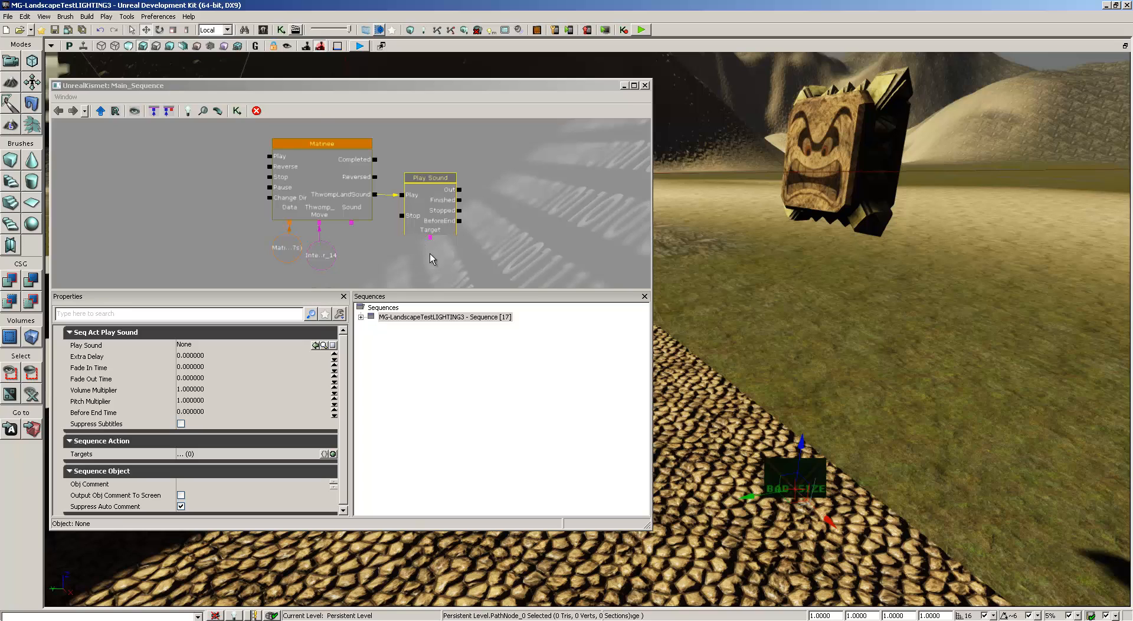
{"action": "left_click_drag", "start_coordinate": [803, 437], "coordinate": [808, 394]}
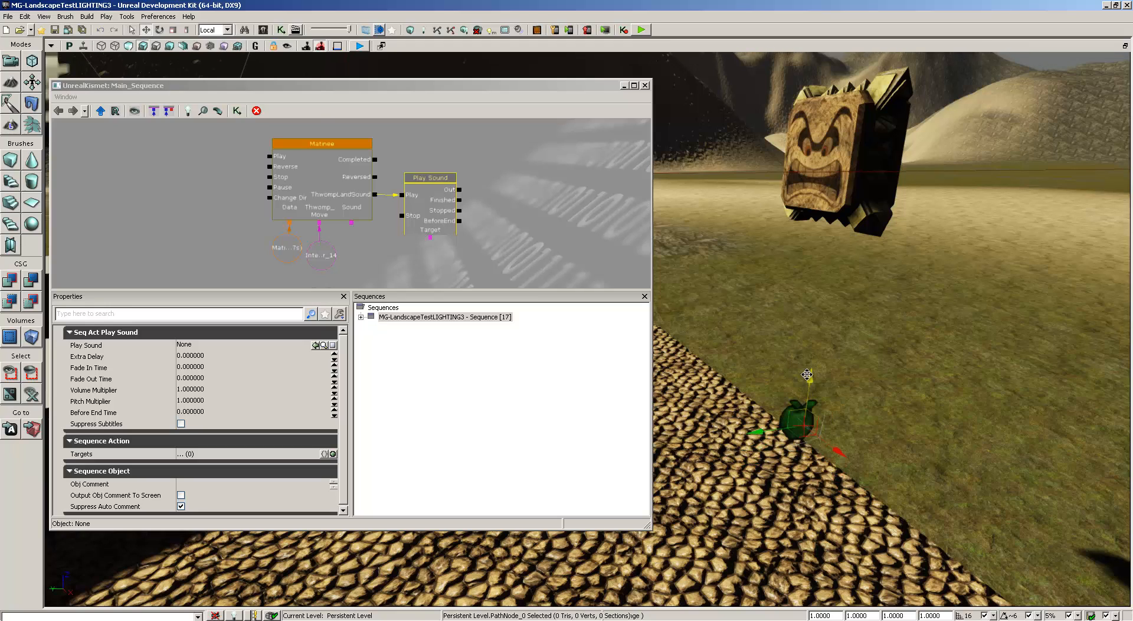
{"action": "left_click", "coordinate": [811, 379]}
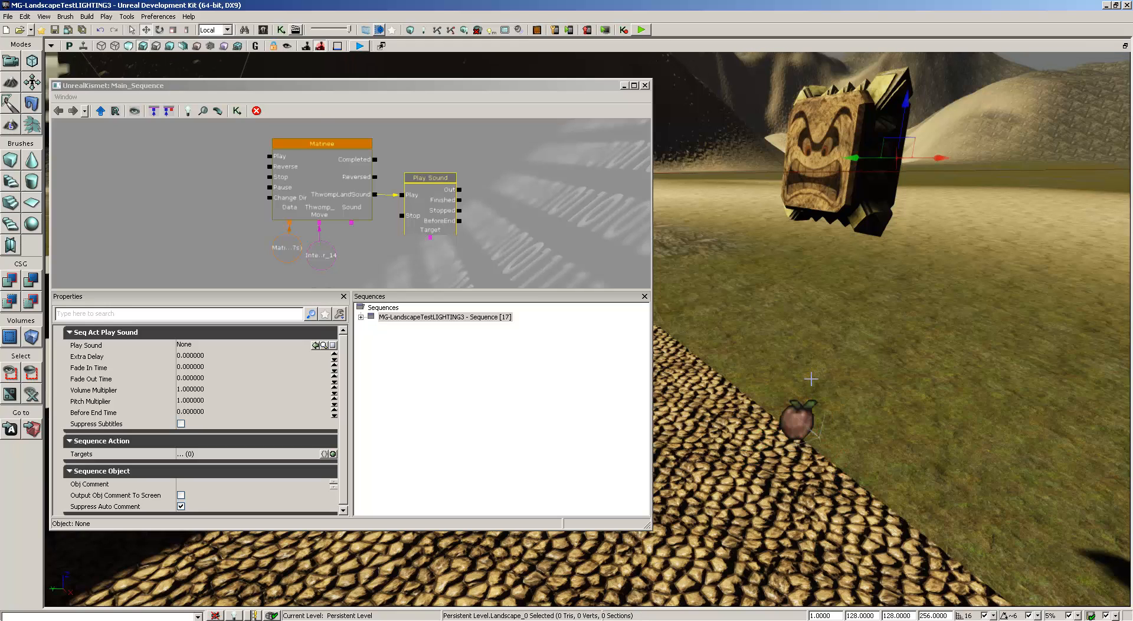
Create a Kismet object variable from the PathNode and link it to the Target of Play Sound
{"action": "left_click", "coordinate": [806, 425]}
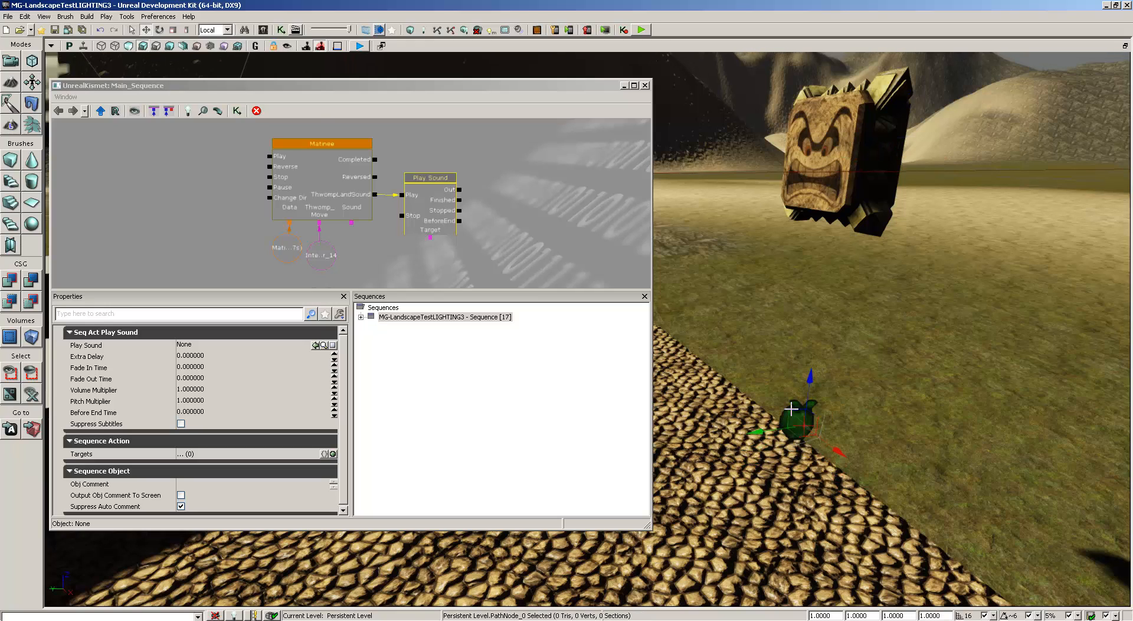
{"action": "right_click", "coordinate": [430, 250]}
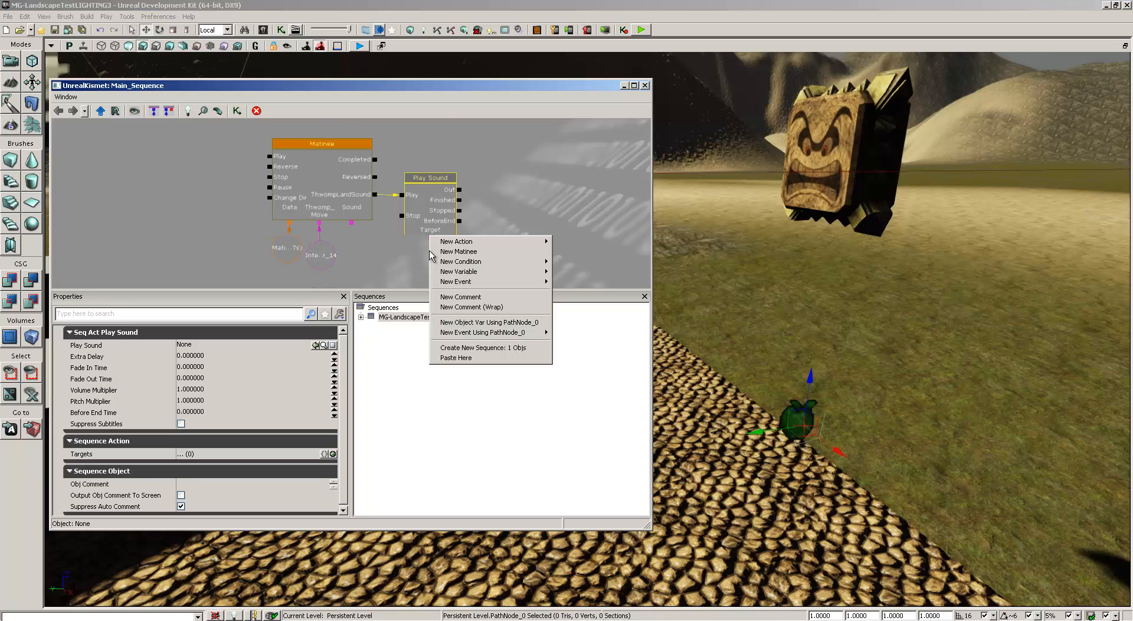
{"action": "left_click", "coordinate": [494, 323]}
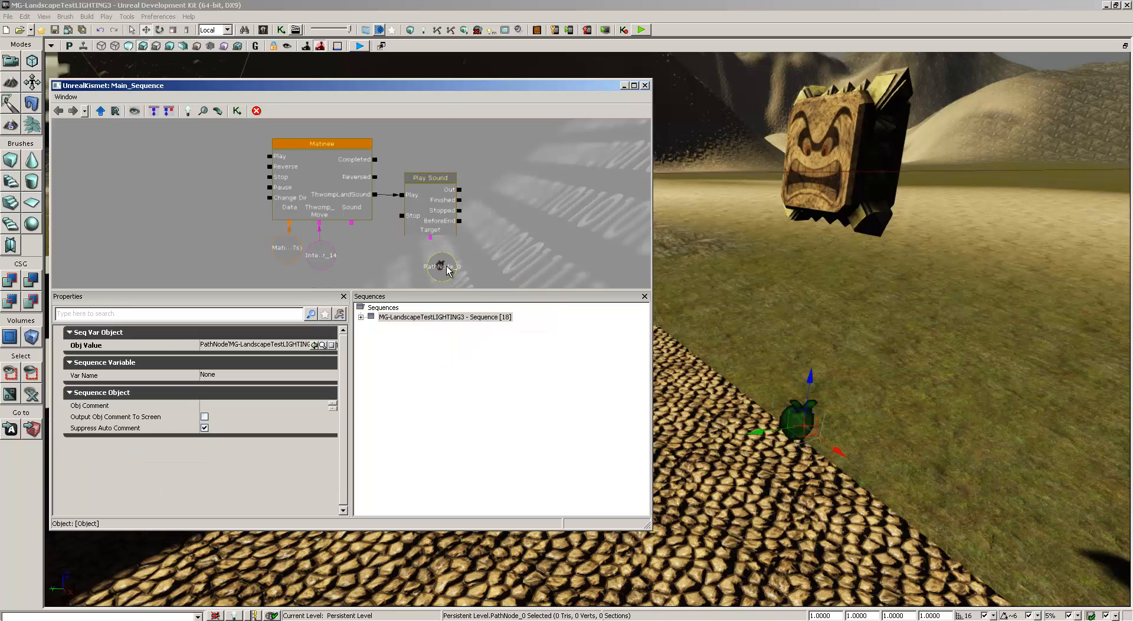
{"action": "left_click_drag", "start_coordinate": [442, 264], "coordinate": [429, 242]}
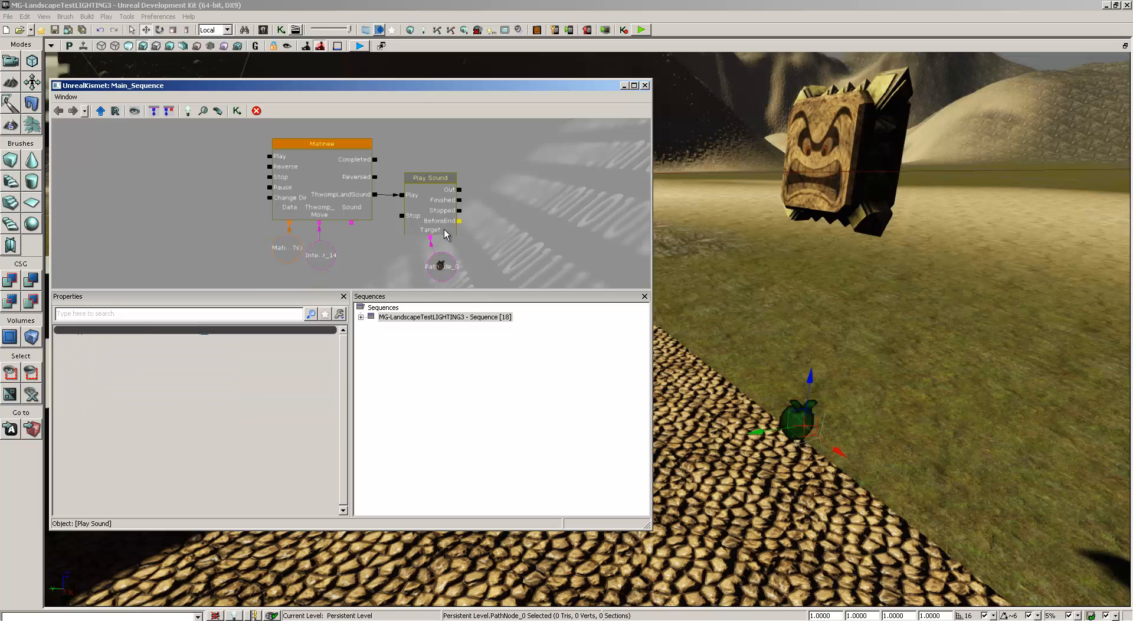
Assign the Mario_Thwomp_Cue sound cue from the MarioSounds package to the Play Sound action
{"action": "left_click", "coordinate": [436, 180]}
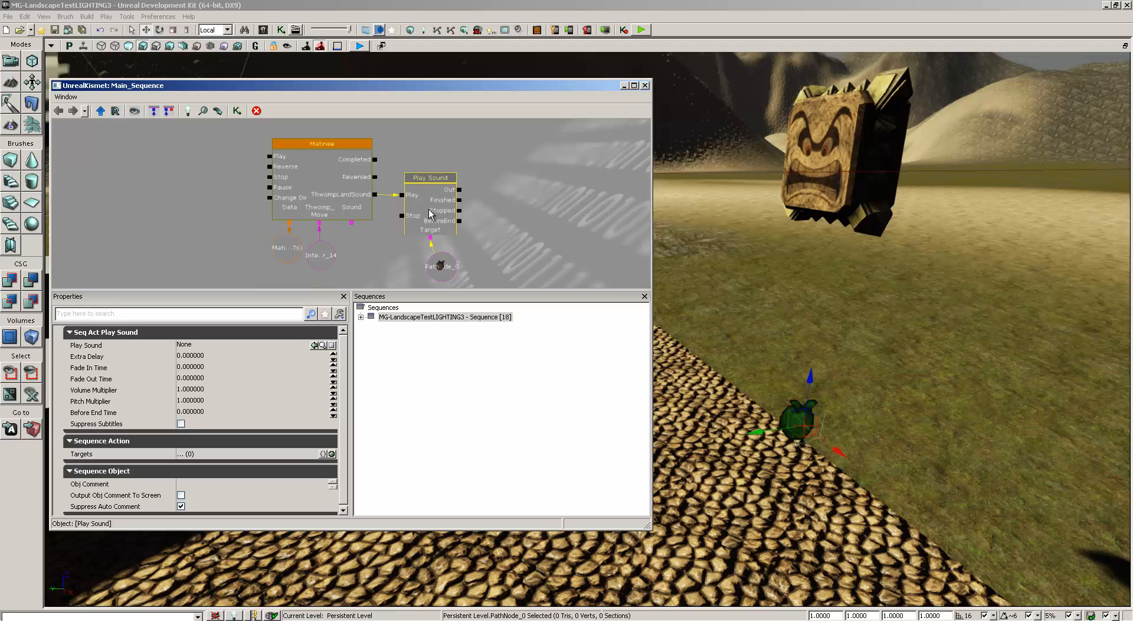
{"action": "left_click", "coordinate": [264, 30]}
{"action": "left_click", "coordinate": [87, 482]}
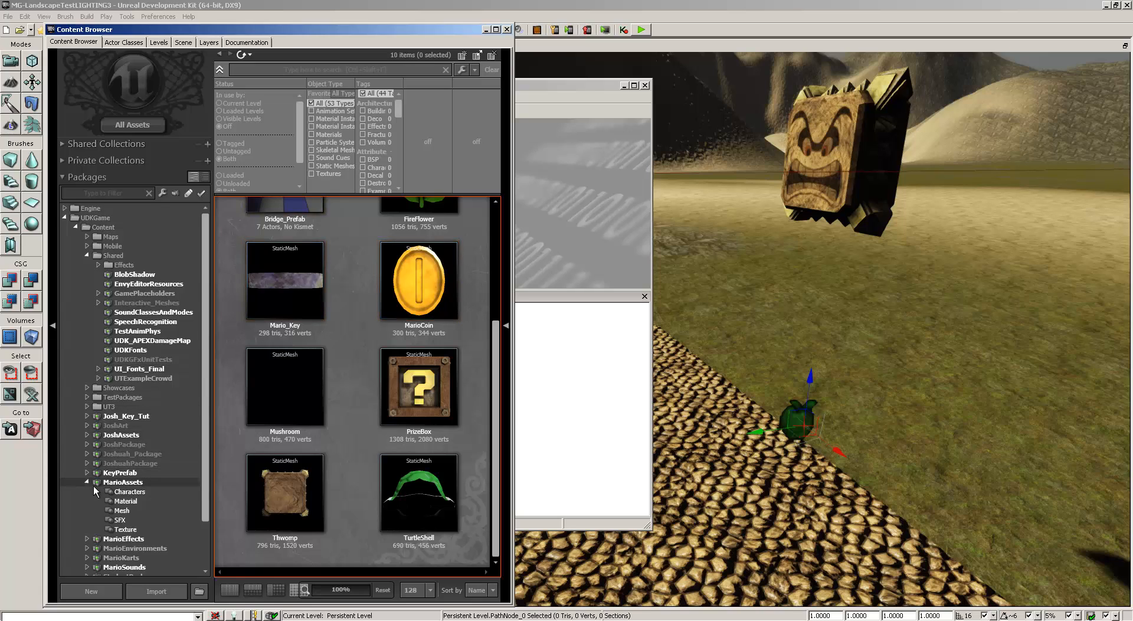
{"action": "left_click", "coordinate": [87, 483]}
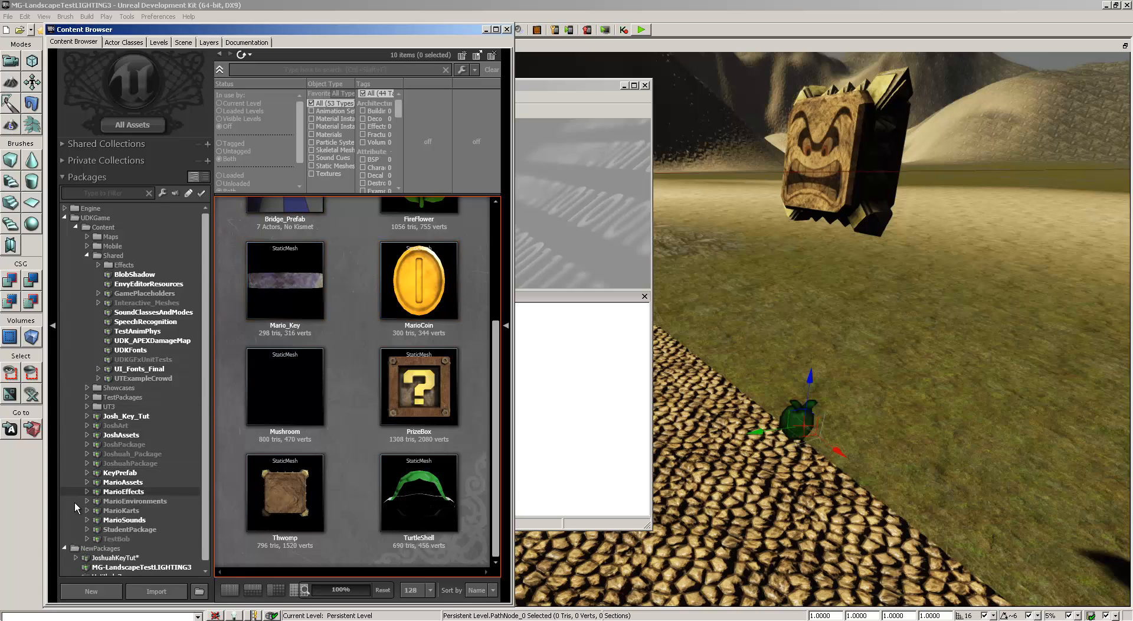
{"action": "left_click", "coordinate": [111, 520]}
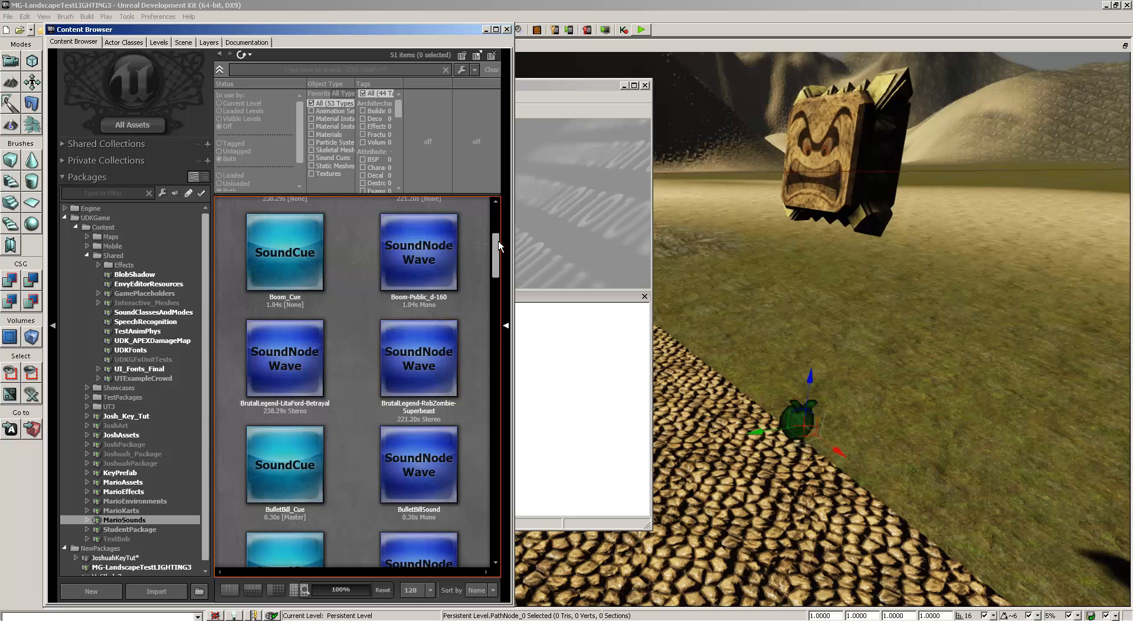
{"action": "left_click_drag", "start_coordinate": [494, 255], "coordinate": [476, 492]}
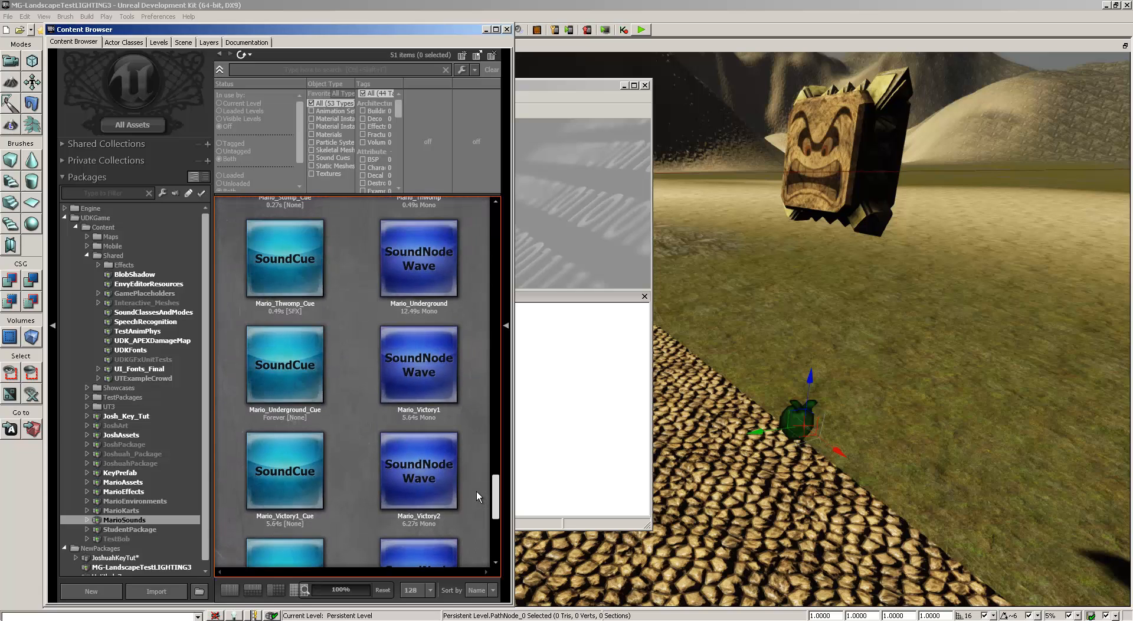
{"action": "left_click", "coordinate": [290, 259]}
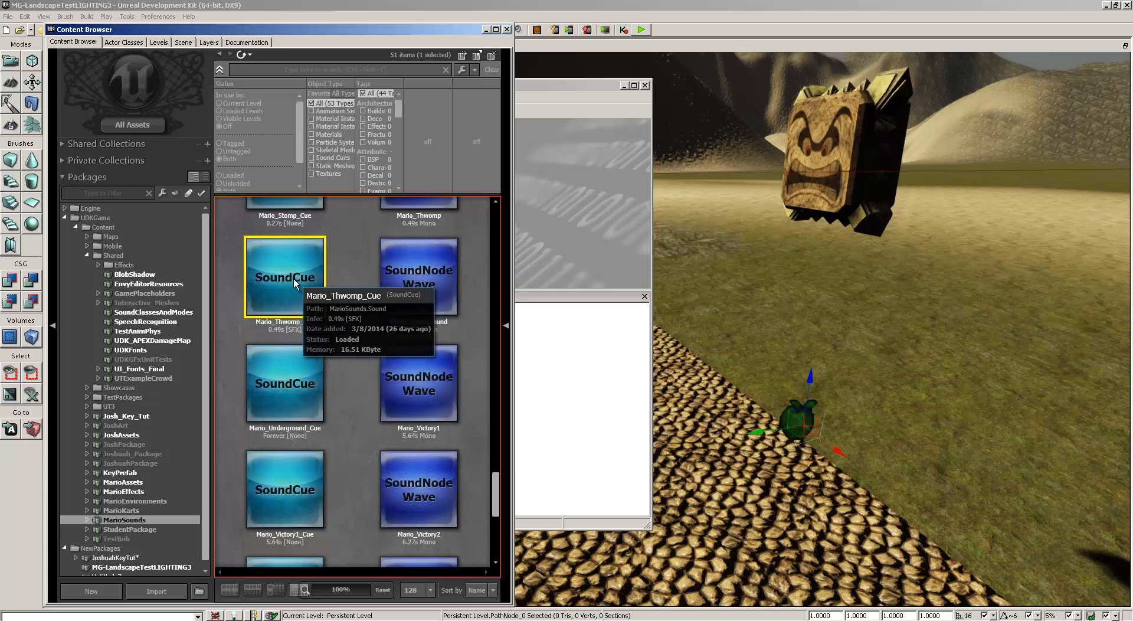
{"action": "left_click", "coordinate": [553, 379]}
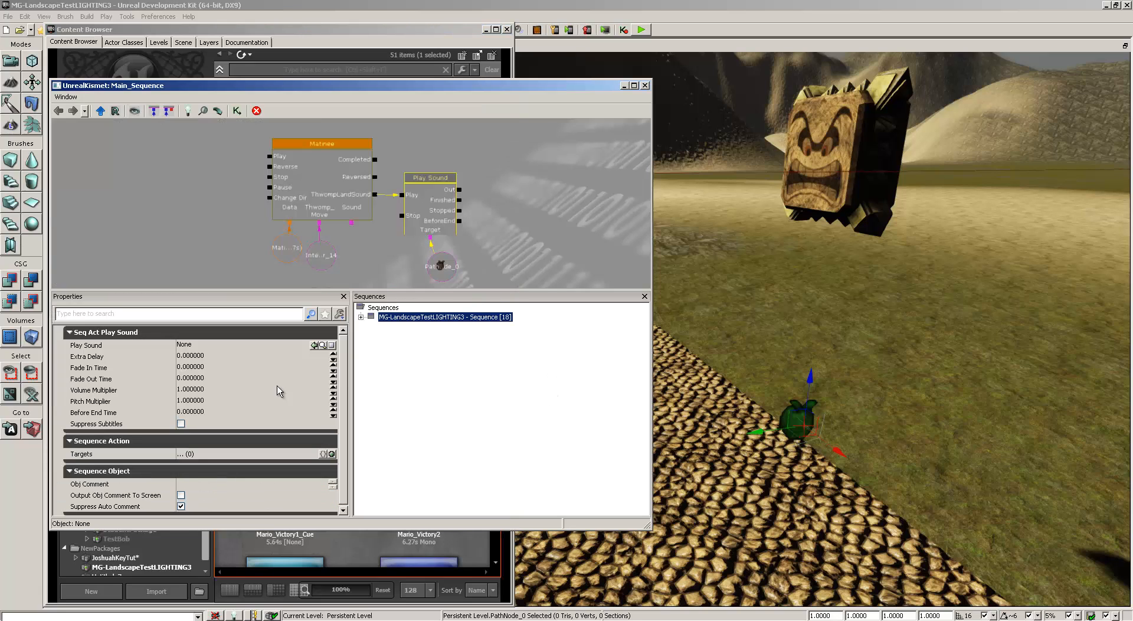
{"action": "left_click", "coordinate": [314, 346]}
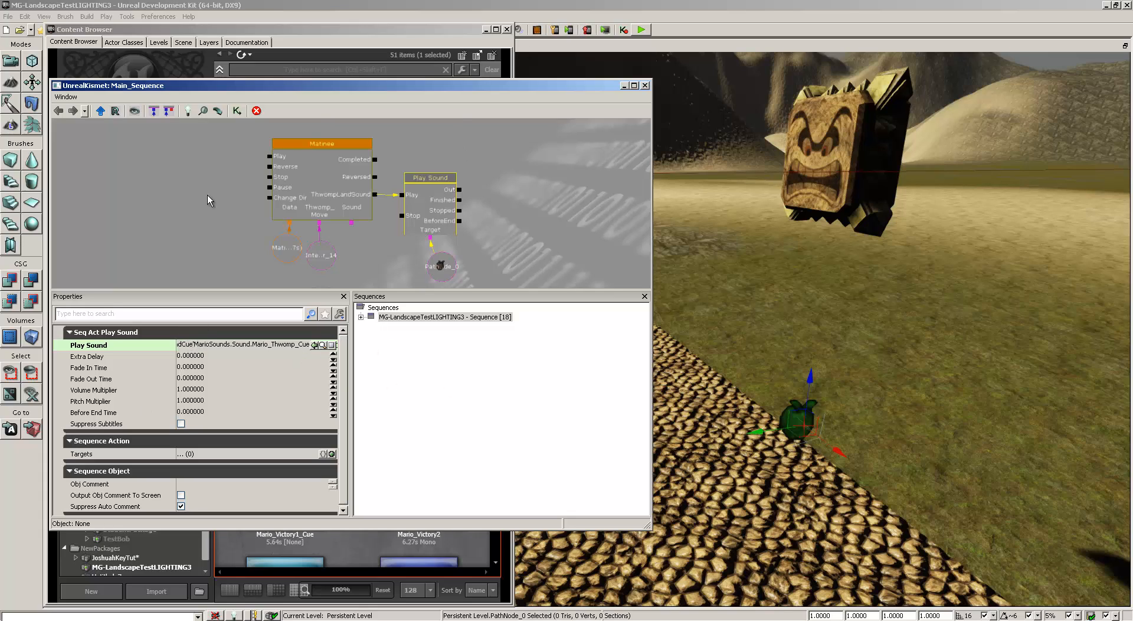
Add a Level Loaded event to the Kismet sequence and place it ahead of the Thwomp Matinee, leaving space between them
{"action": "left_click_drag", "start_coordinate": [207, 196], "coordinate": [298, 198]}
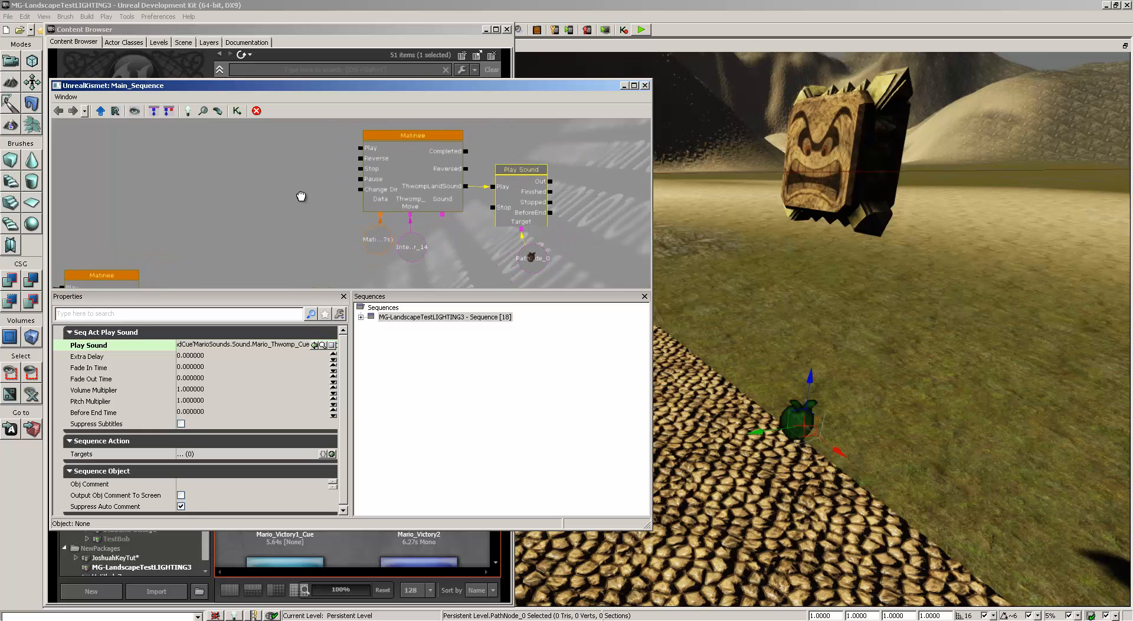
{"action": "left_click", "coordinate": [419, 149]}
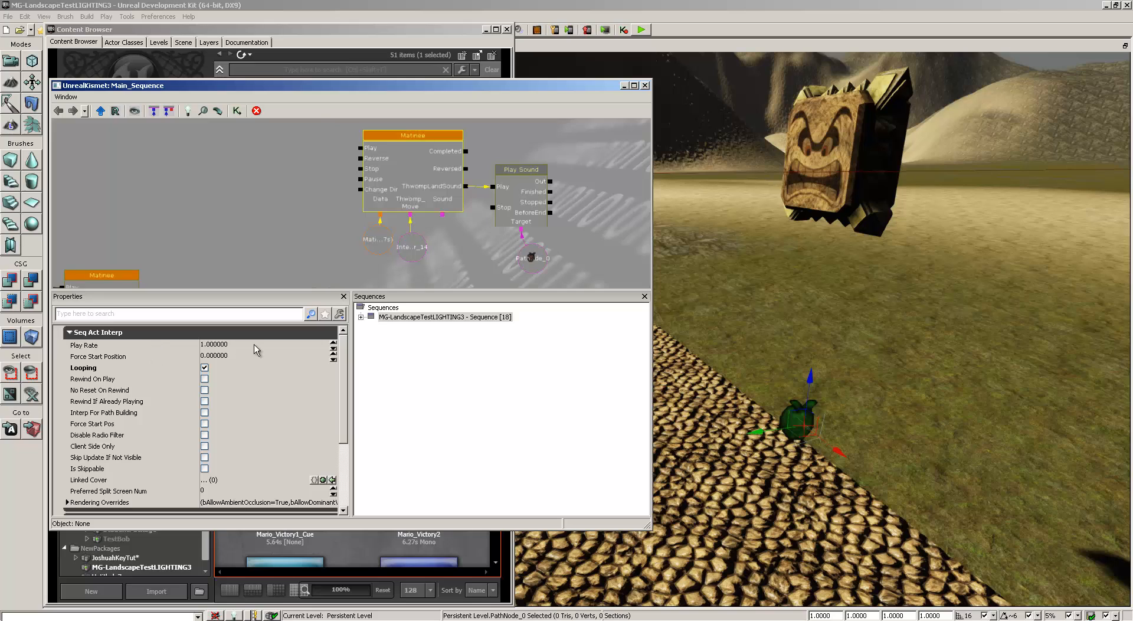
{"action": "left_click_drag", "start_coordinate": [304, 179], "coordinate": [307, 210]}
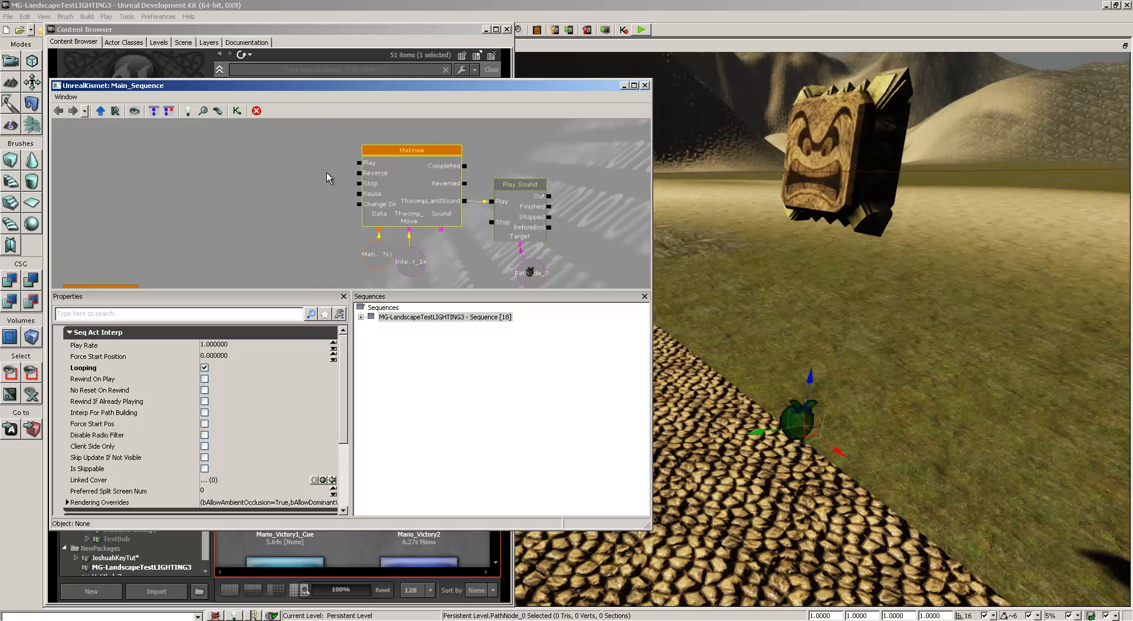
{"action": "right_click", "coordinate": [240, 152]}
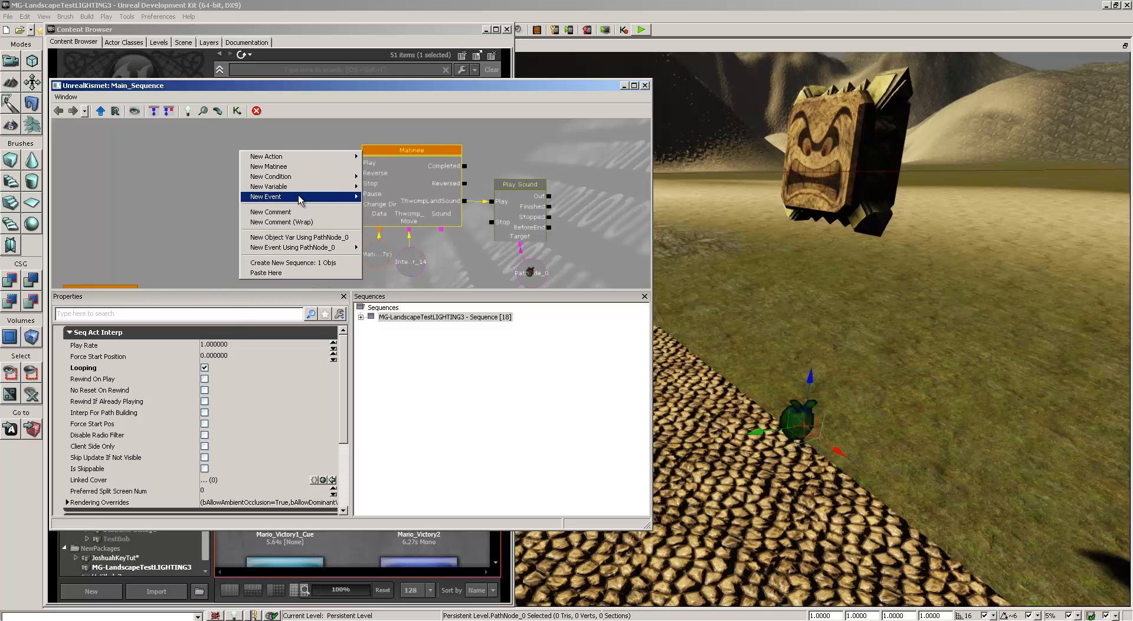
{"action": "mouse_move", "coordinate": [300, 199]}
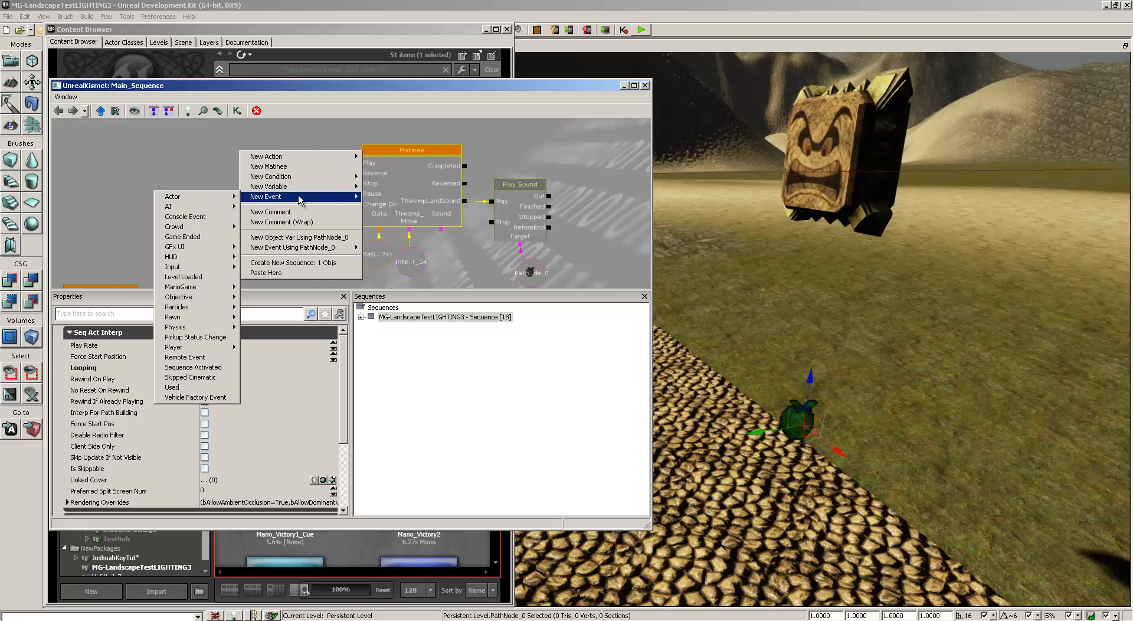
{"action": "left_click", "coordinate": [203, 278]}
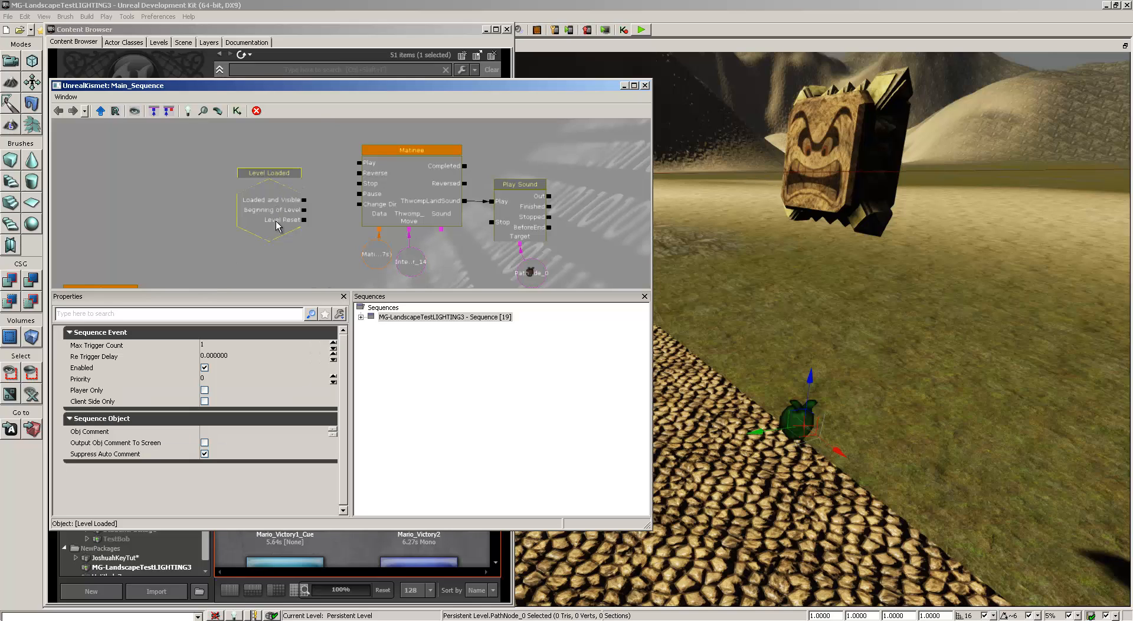
{"action": "left_click_drag", "start_coordinate": [275, 224], "coordinate": [236, 190]}
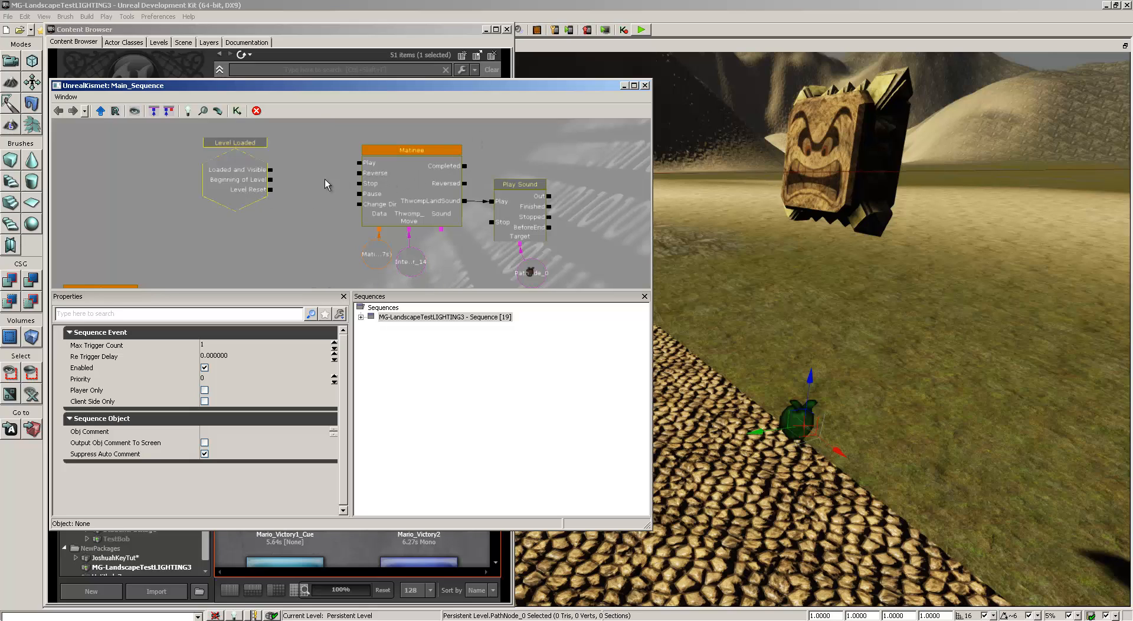
Add a Delay action between the Level Loaded event and the Matinee, aligned with the event's outputs
{"action": "right_click", "coordinate": [298, 152]}
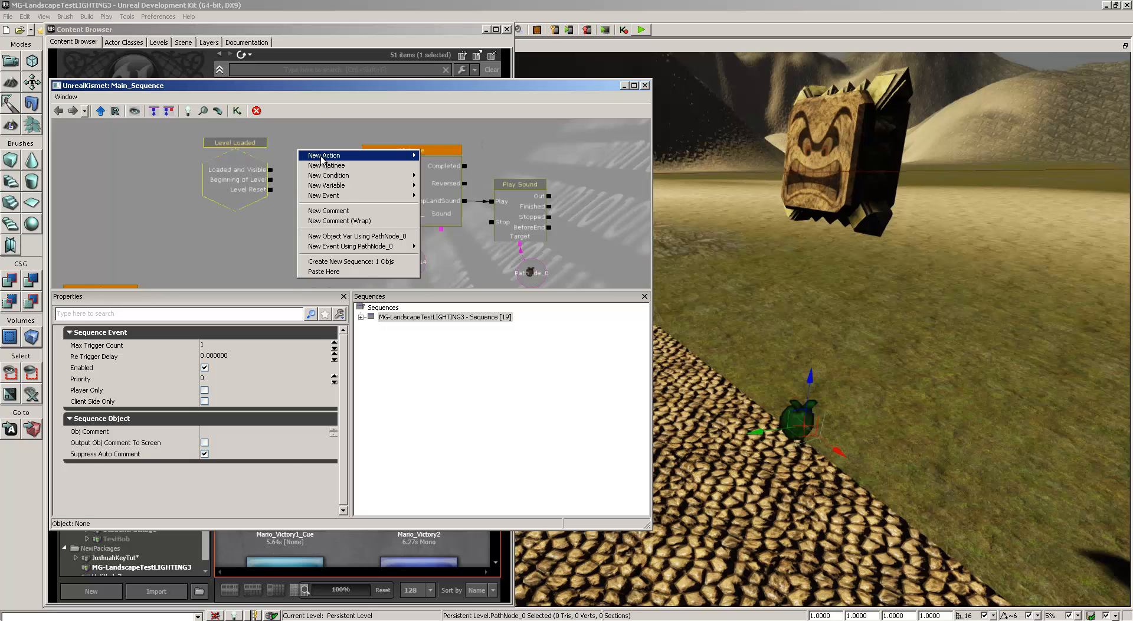
{"action": "mouse_move", "coordinate": [329, 158]}
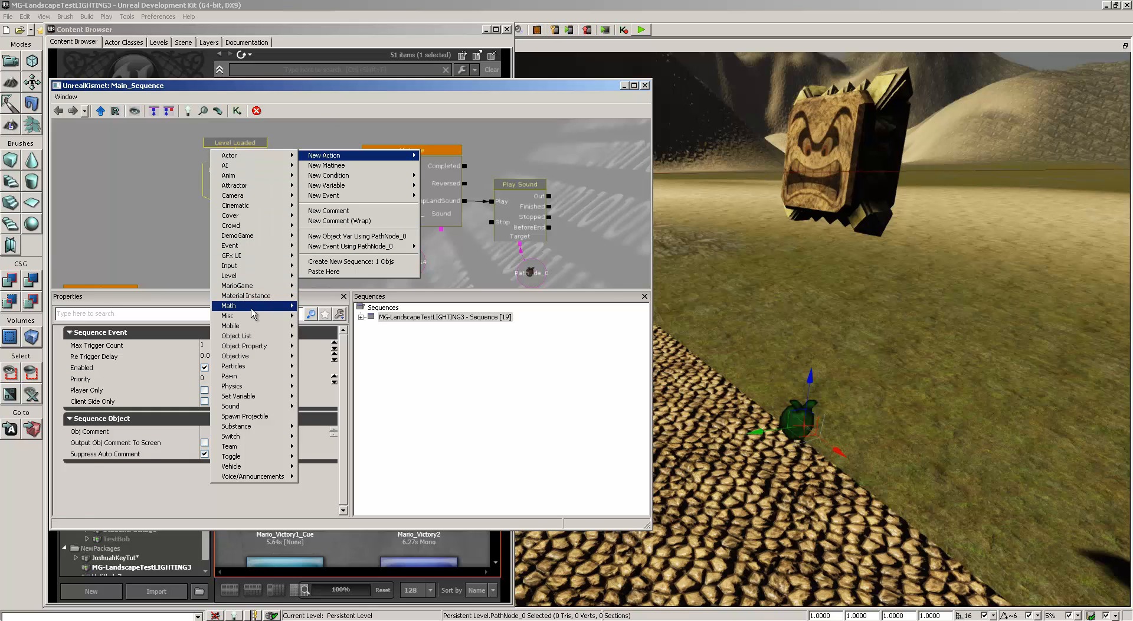
{"action": "mouse_move", "coordinate": [242, 317]}
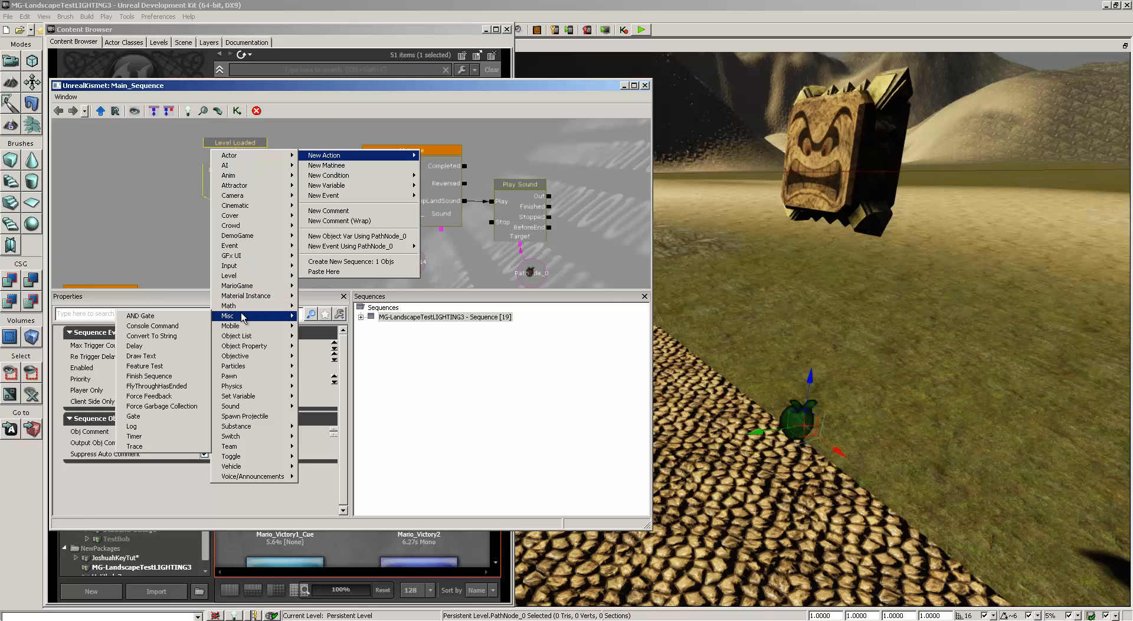
{"action": "left_click", "coordinate": [137, 347]}
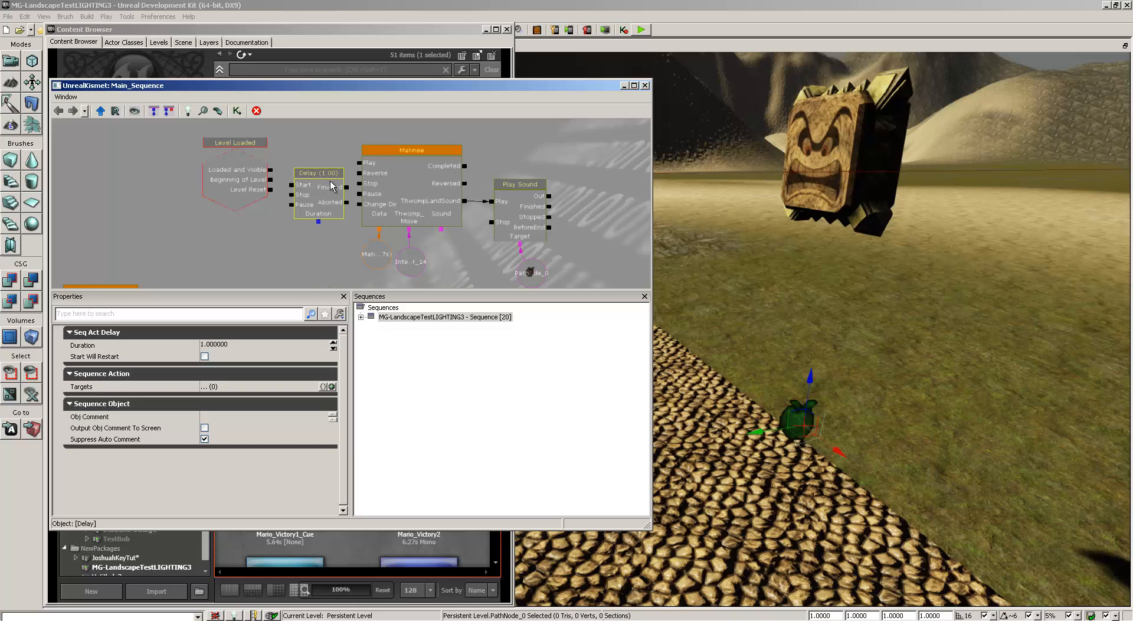
{"action": "left_click_drag", "start_coordinate": [313, 175], "coordinate": [311, 163]}
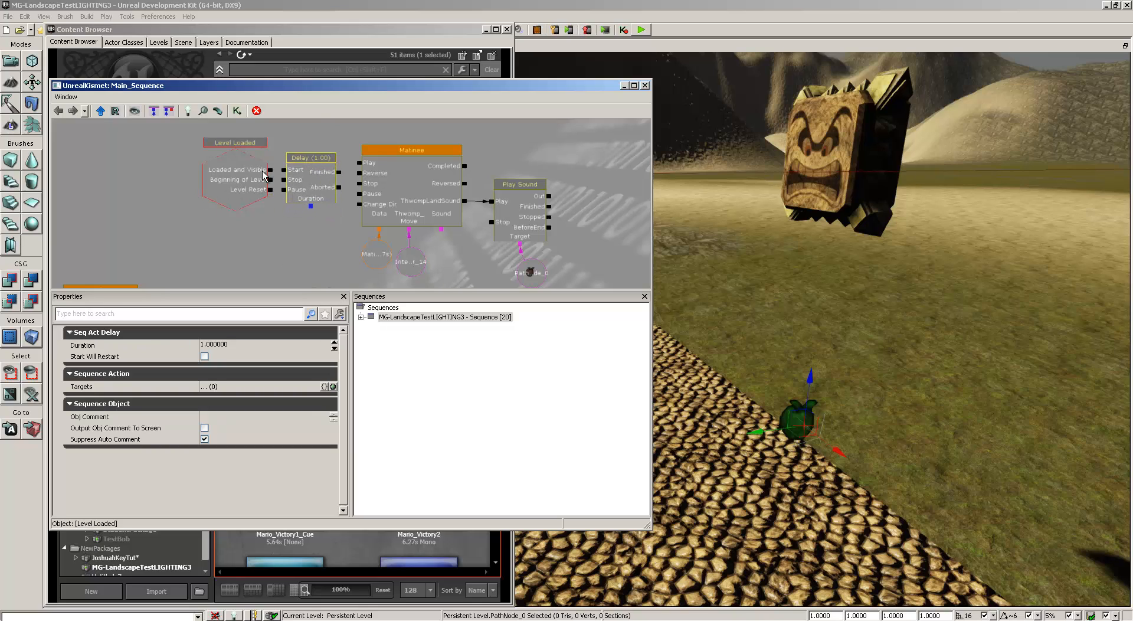
Connect Level Loaded's Loaded and Visible and Level Reset outputs to the Delay's Start, and the Delay's Finished output to the Matinee's Play
{"action": "left_click_drag", "start_coordinate": [270, 171], "coordinate": [284, 170]}
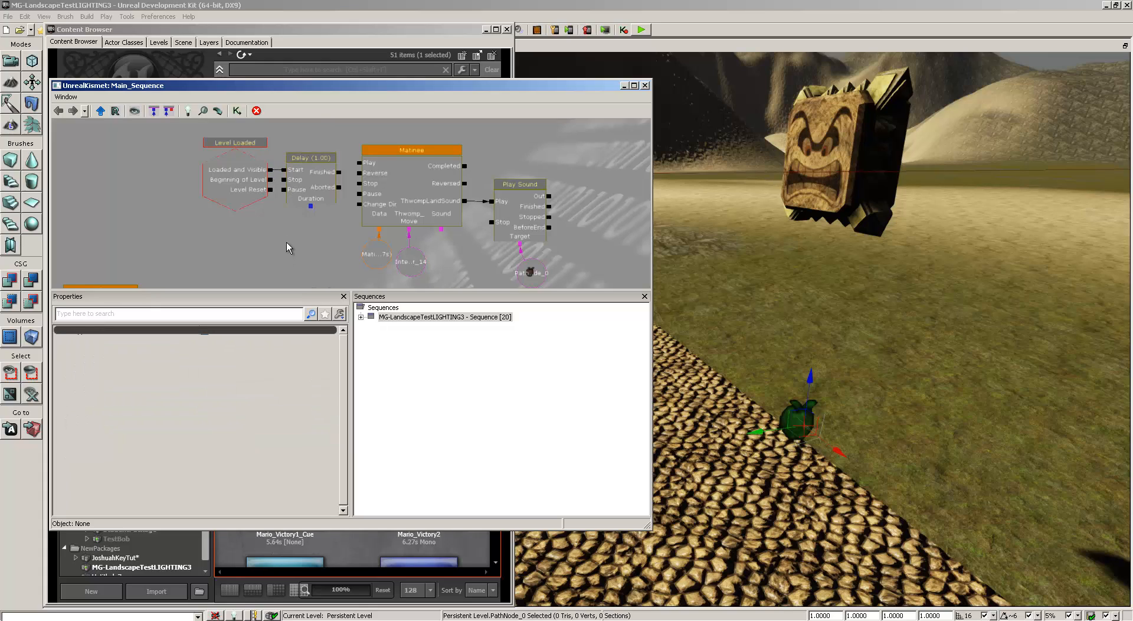
{"action": "left_click_drag", "start_coordinate": [271, 190], "coordinate": [281, 176]}
{"action": "left_click", "coordinate": [276, 179]}
{"action": "left_click_drag", "start_coordinate": [340, 173], "coordinate": [360, 164]}
Create a Random Float variable below the Delay and link it to the Delay's Duration
{"action": "left_click", "coordinate": [308, 167]}
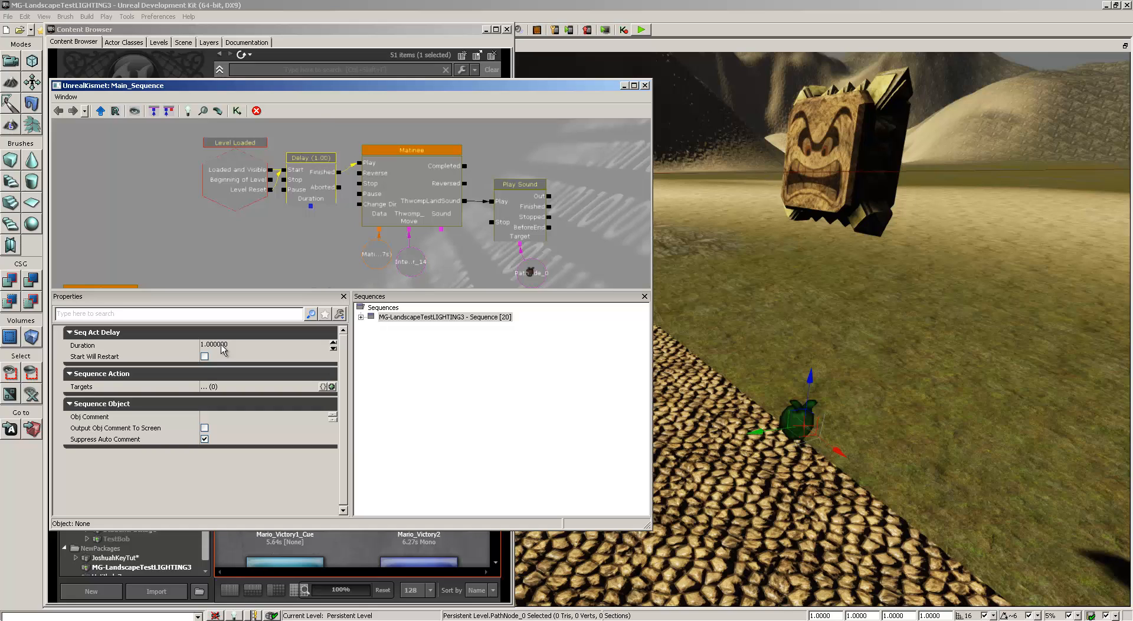
{"action": "right_click", "coordinate": [305, 229]}
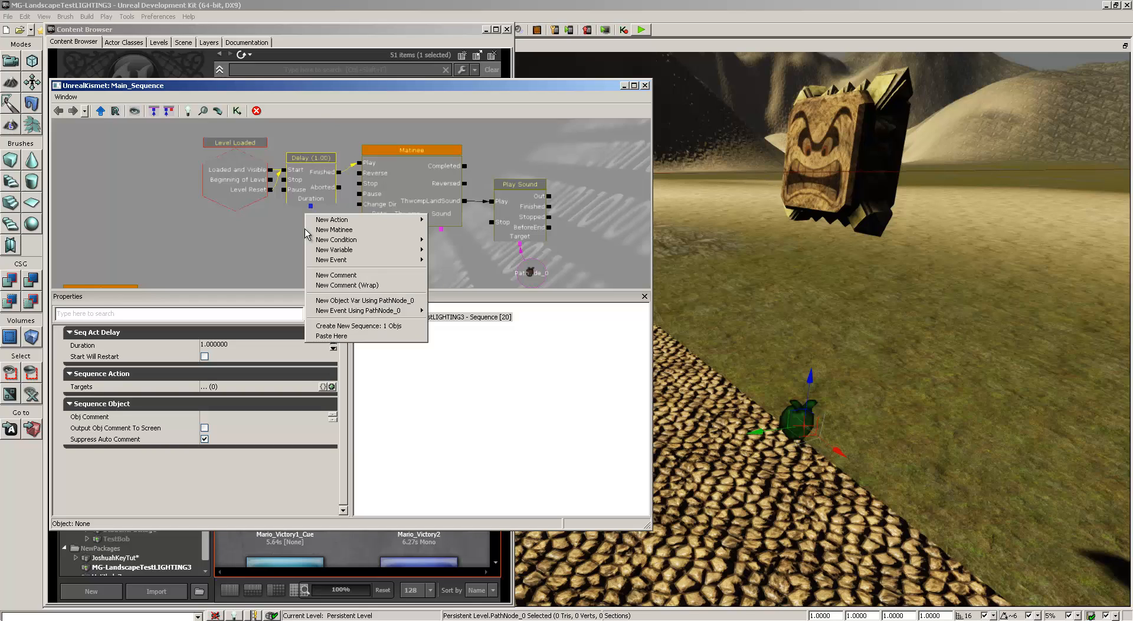
{"action": "mouse_move", "coordinate": [358, 253]}
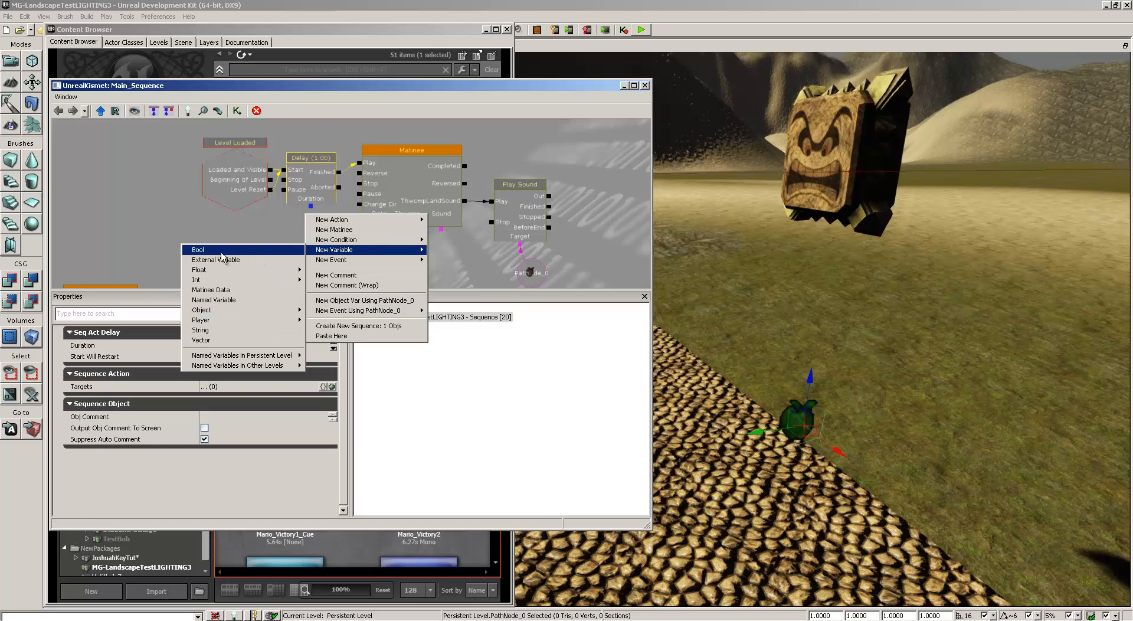
{"action": "mouse_move", "coordinate": [255, 273]}
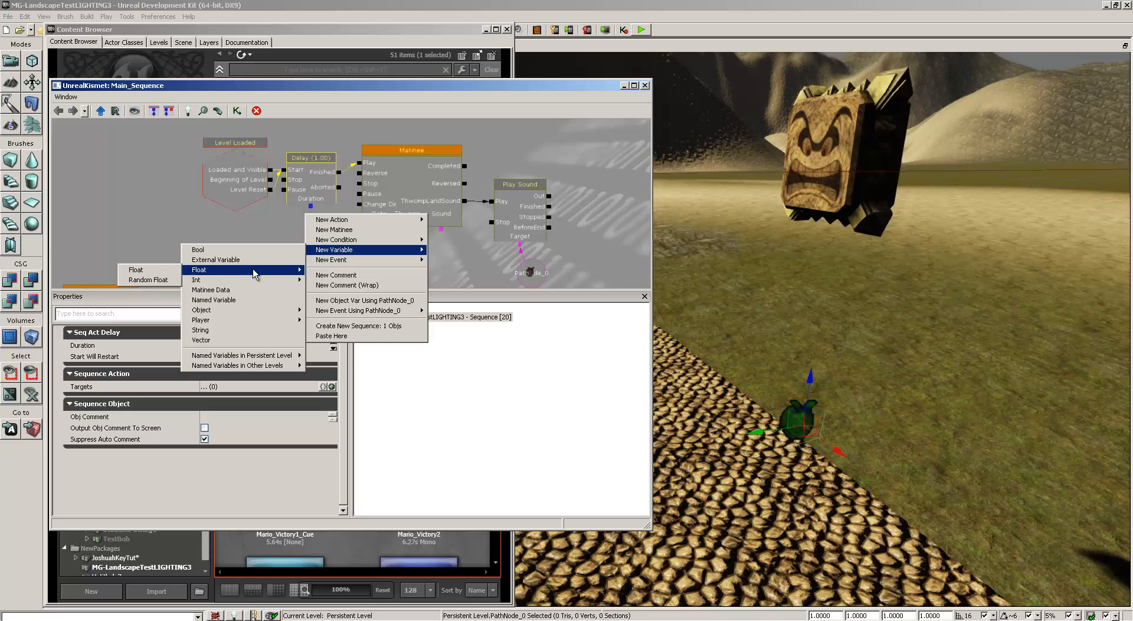
{"action": "left_click", "coordinate": [163, 283]}
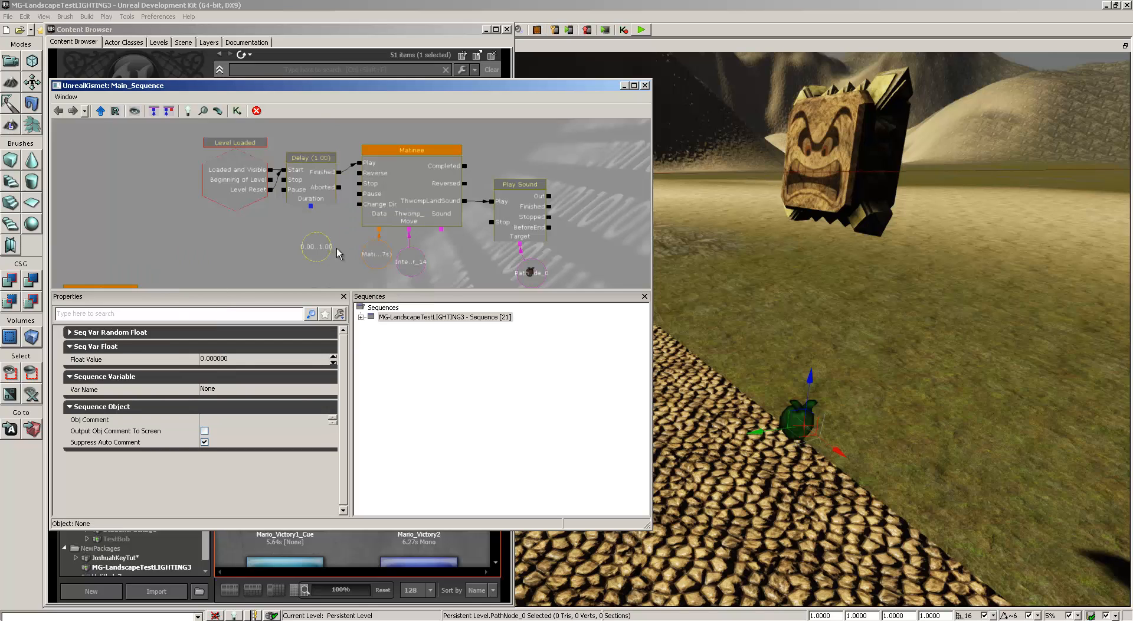
{"action": "left_click_drag", "start_coordinate": [314, 246], "coordinate": [312, 231]}
{"action": "left_click", "coordinate": [313, 206]}
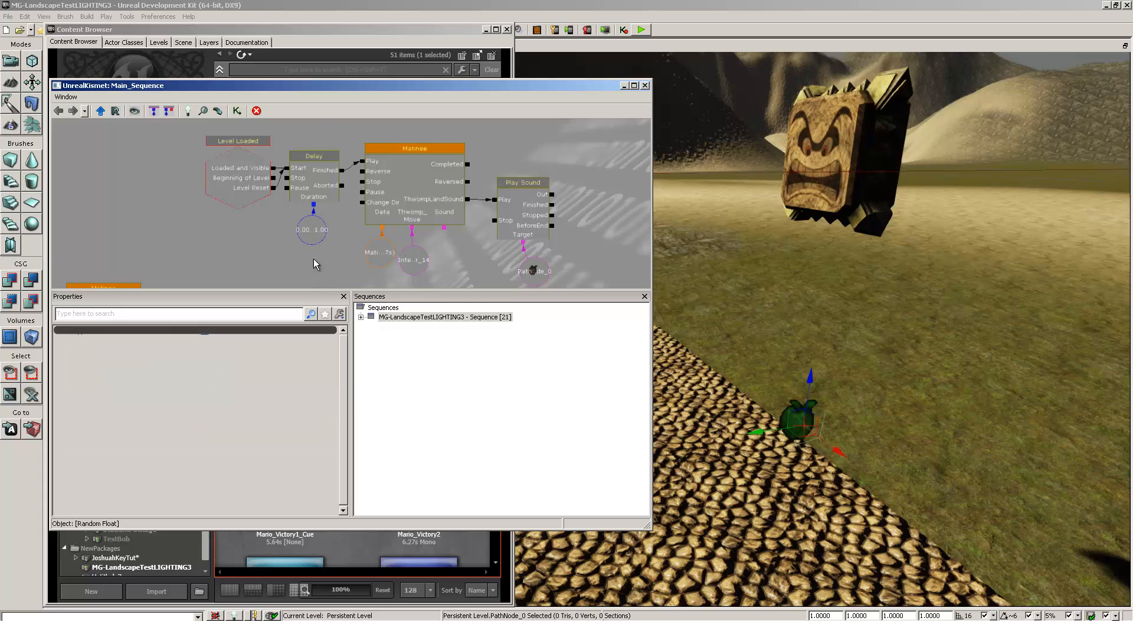
Set the Random Float variable's minimum to 0.5 and maximum to 3
{"action": "left_click", "coordinate": [297, 225]}
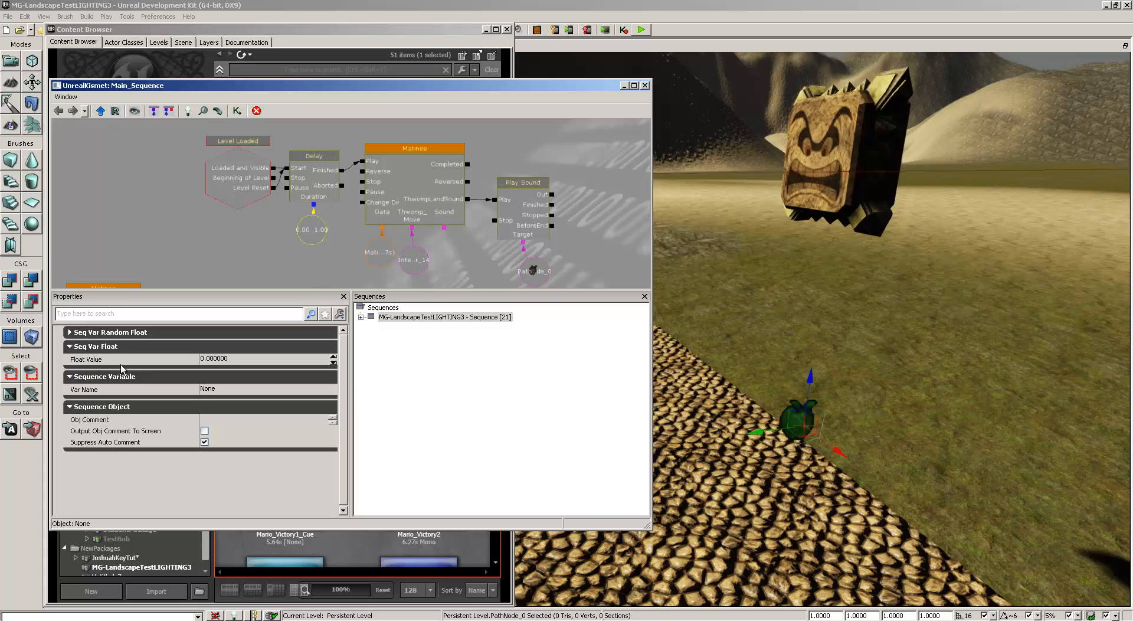
{"action": "left_click", "coordinate": [69, 332]}
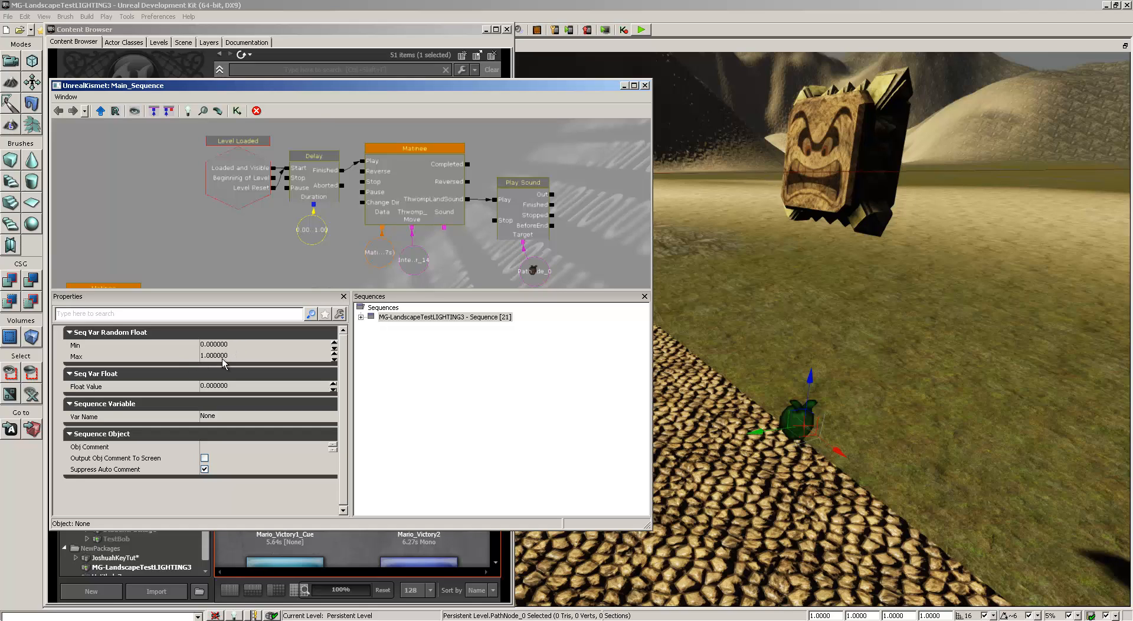
{"action": "left_click", "coordinate": [230, 346]}
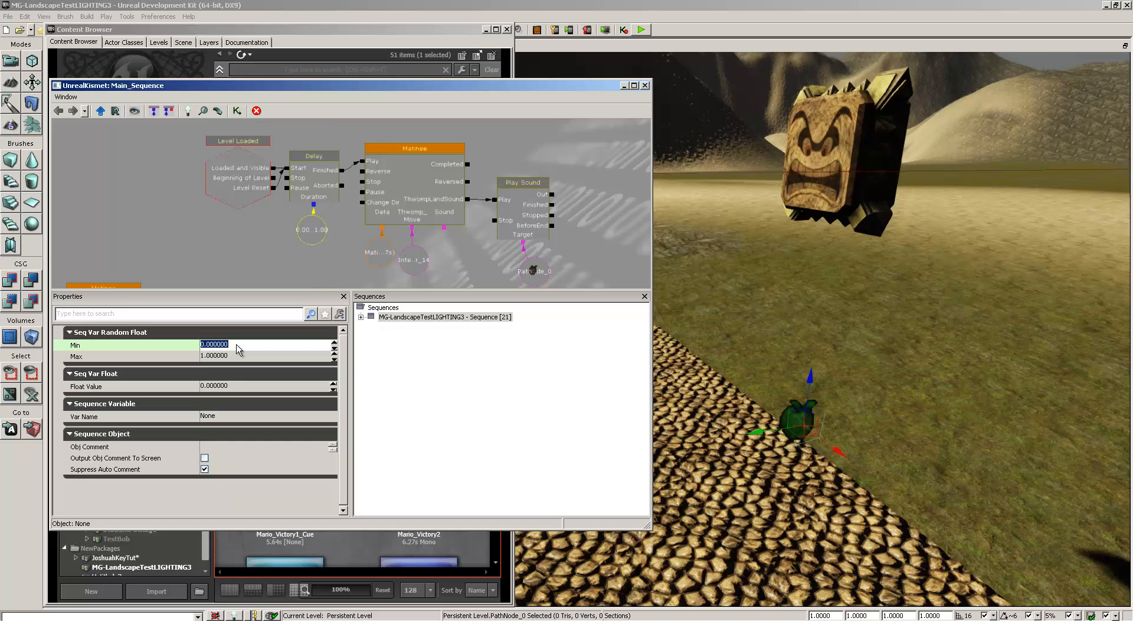
{"action": "type", "text": ".5"}
{"action": "key", "text": "Return"}
{"action": "left_click", "coordinate": [232, 356]}
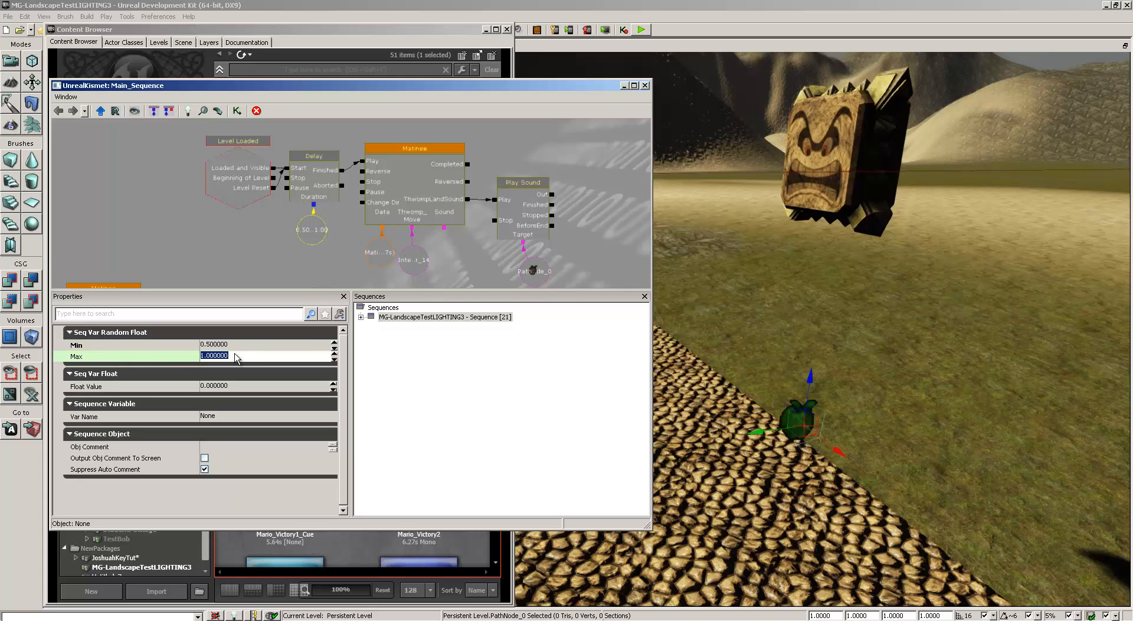
{"action": "type", "text": "3"}
{"action": "key", "text": "Return"}
{"action": "left_click_drag", "start_coordinate": [249, 219], "coordinate": [225, 201]}
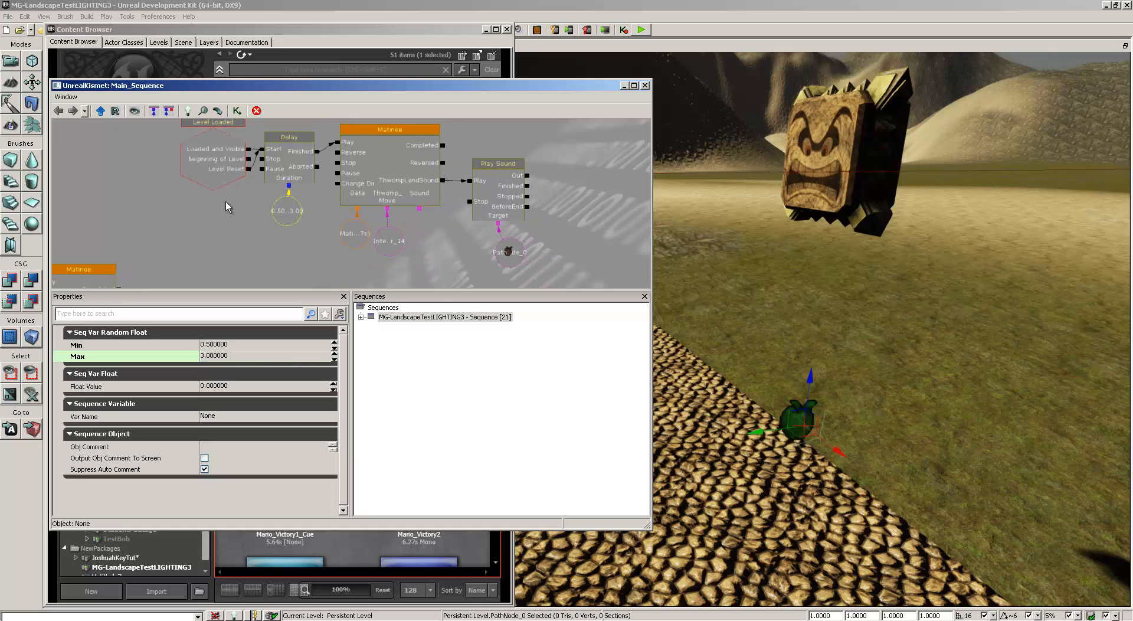
Play the level from a spot on the stone path in front of the Thwomp to test its movement and landing sound
{"action": "left_click_drag", "start_coordinate": [820, 450], "coordinate": [853, 317]}
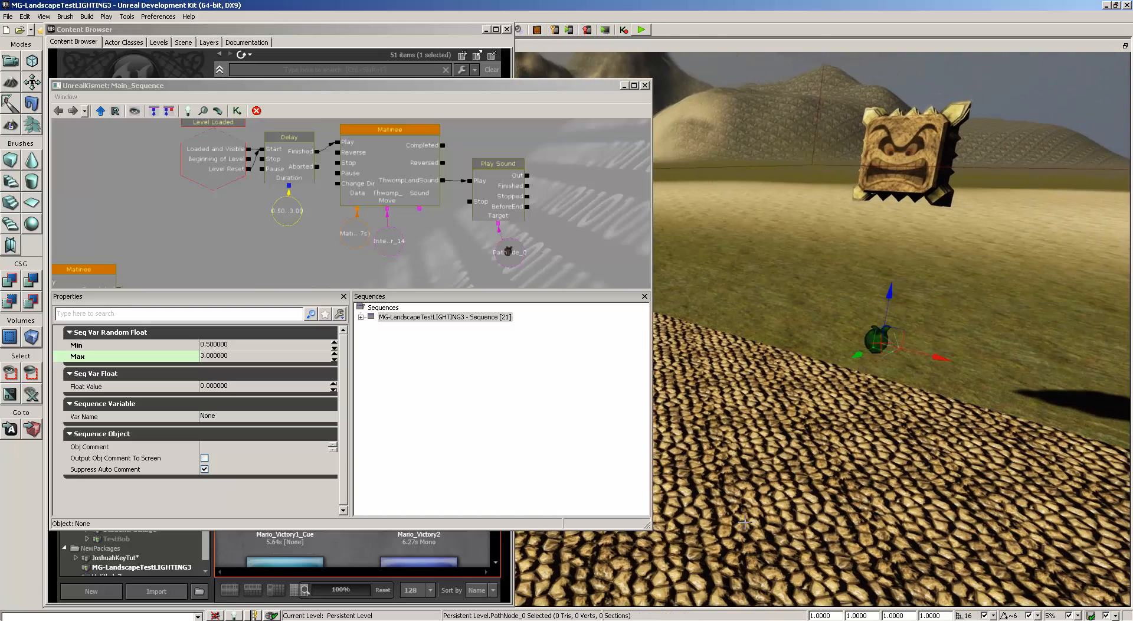
{"action": "right_click", "coordinate": [749, 501]}
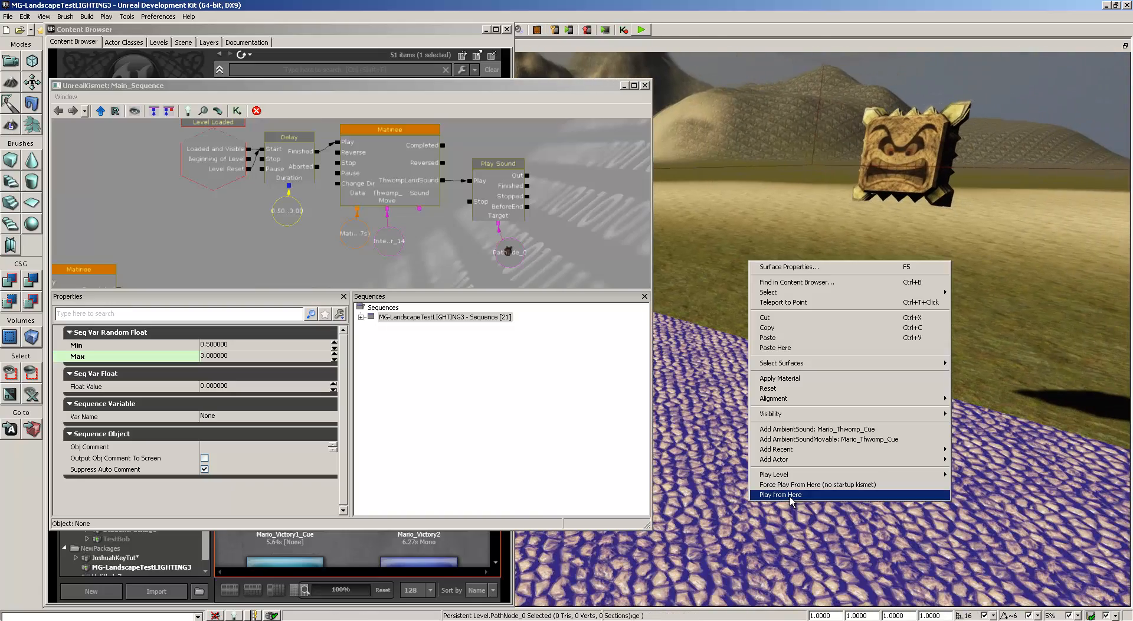
{"action": "left_click", "coordinate": [789, 496]}
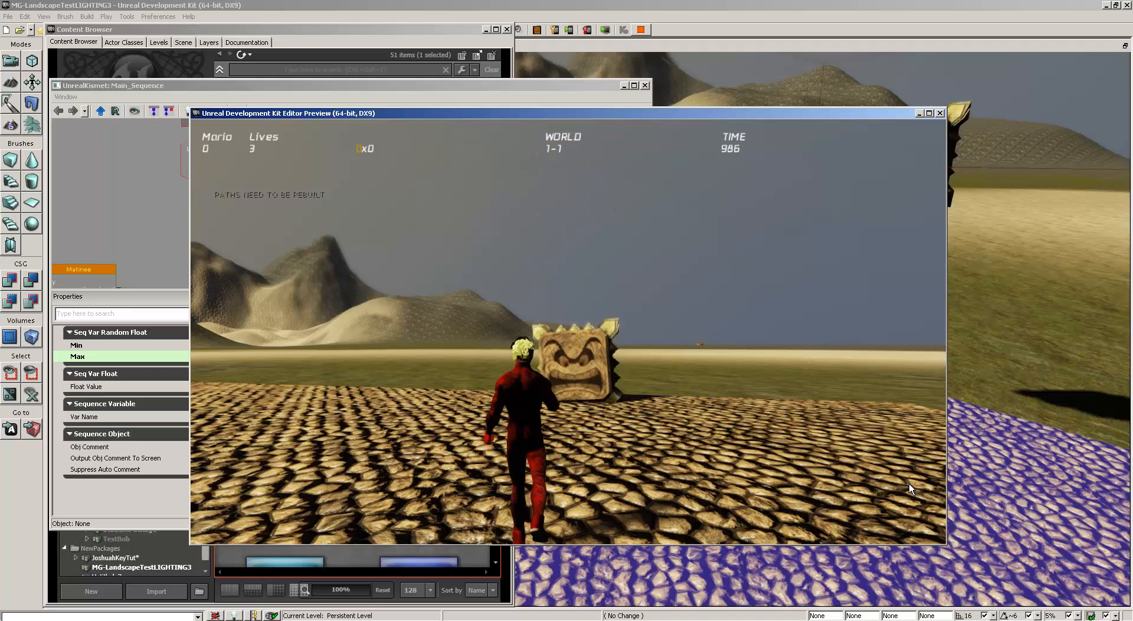
Walk the character up to and around the moving Thwomp in the play preview, and end the test
{"action": "key", "text": "w"}
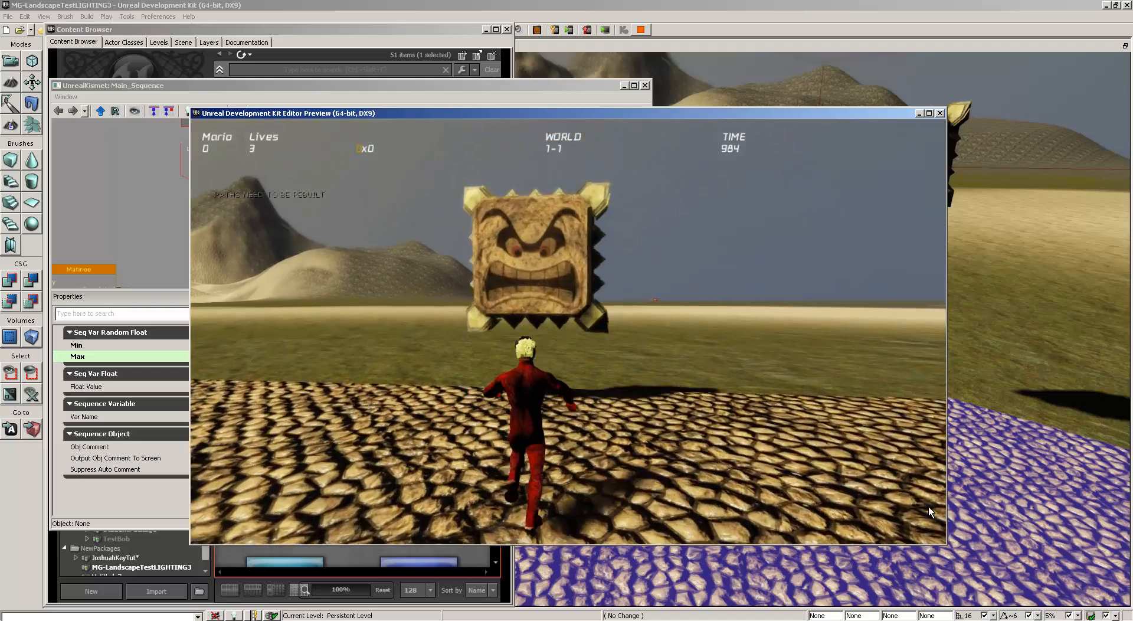
{"action": "key", "text": "w"}
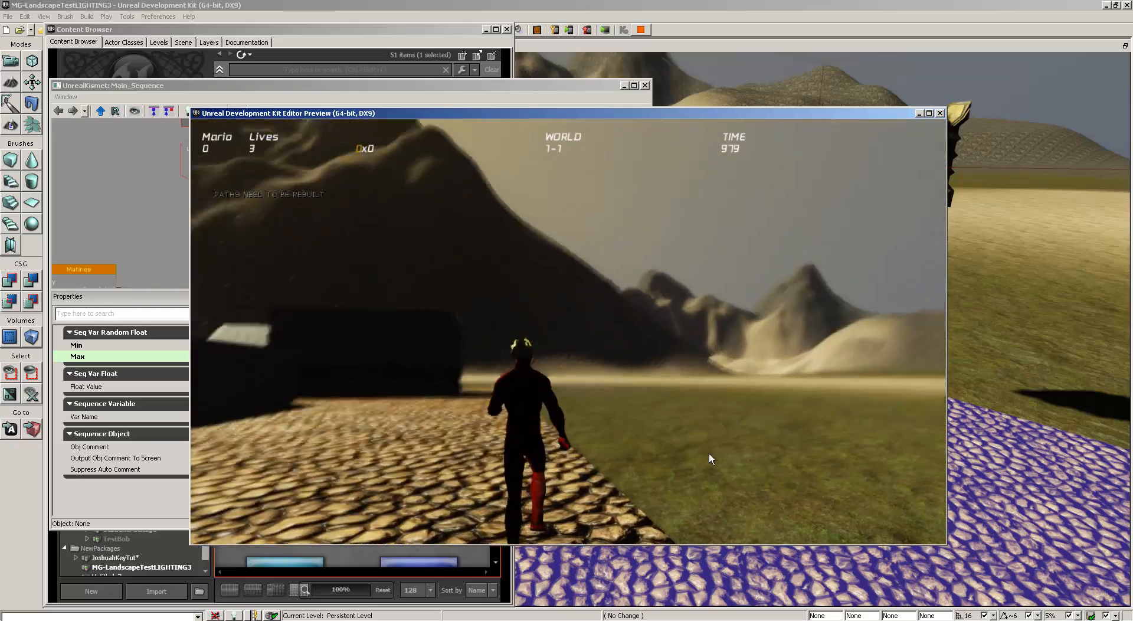
{"action": "key", "text": "w"}
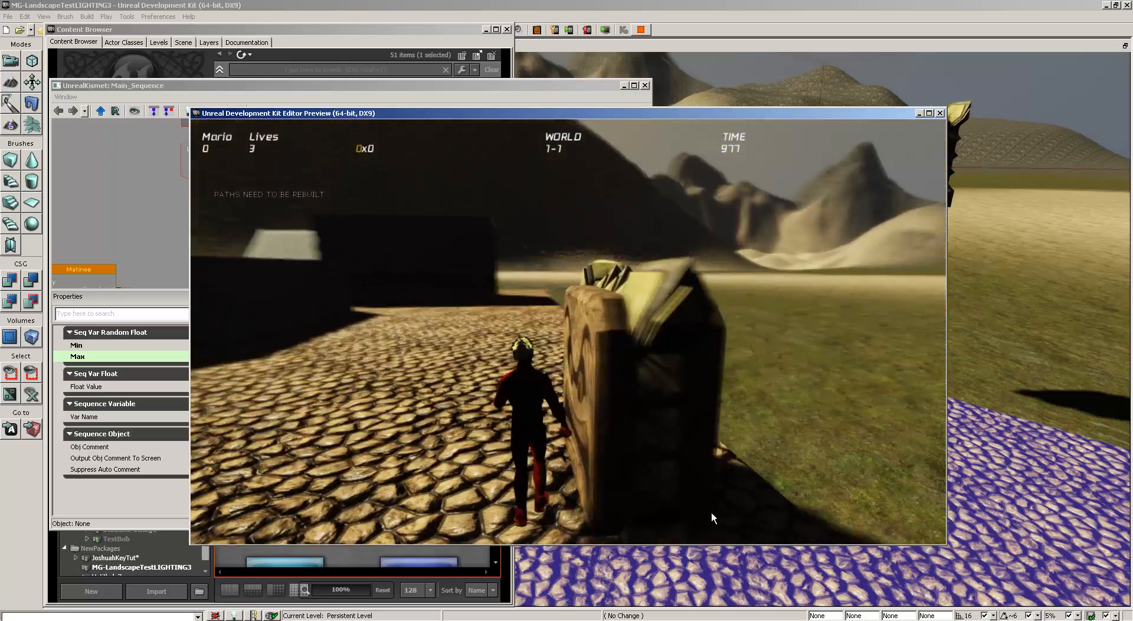
{"action": "key", "text": "Escape"}
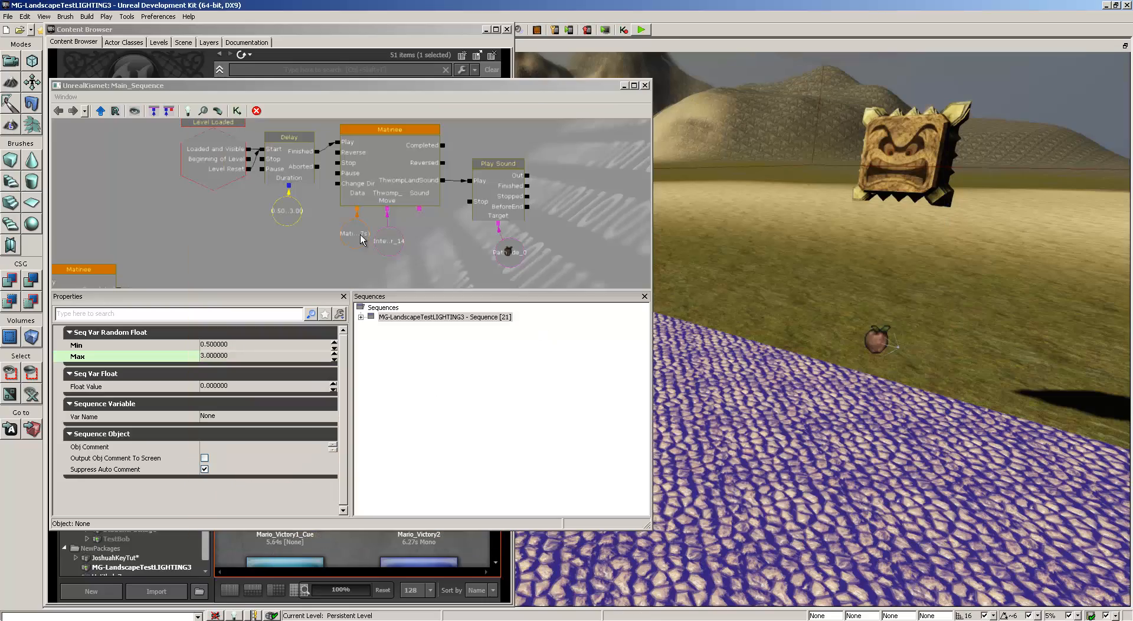
Create a Touch event using the Thwomp's InterpActor in Kismet and place it above the Level Loaded and Delay nodes
{"action": "left_click_drag", "start_coordinate": [285, 256], "coordinate": [329, 231]}
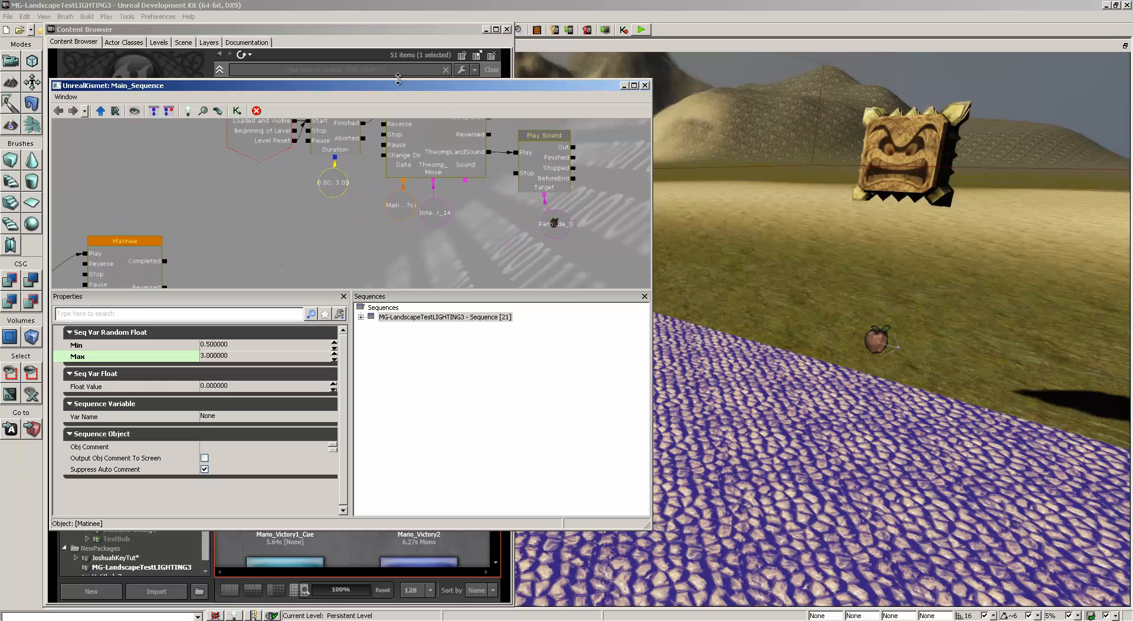
{"action": "left_click_drag", "start_coordinate": [401, 81], "coordinate": [408, 6]}
{"action": "left_click_drag", "start_coordinate": [373, 183], "coordinate": [332, 293]}
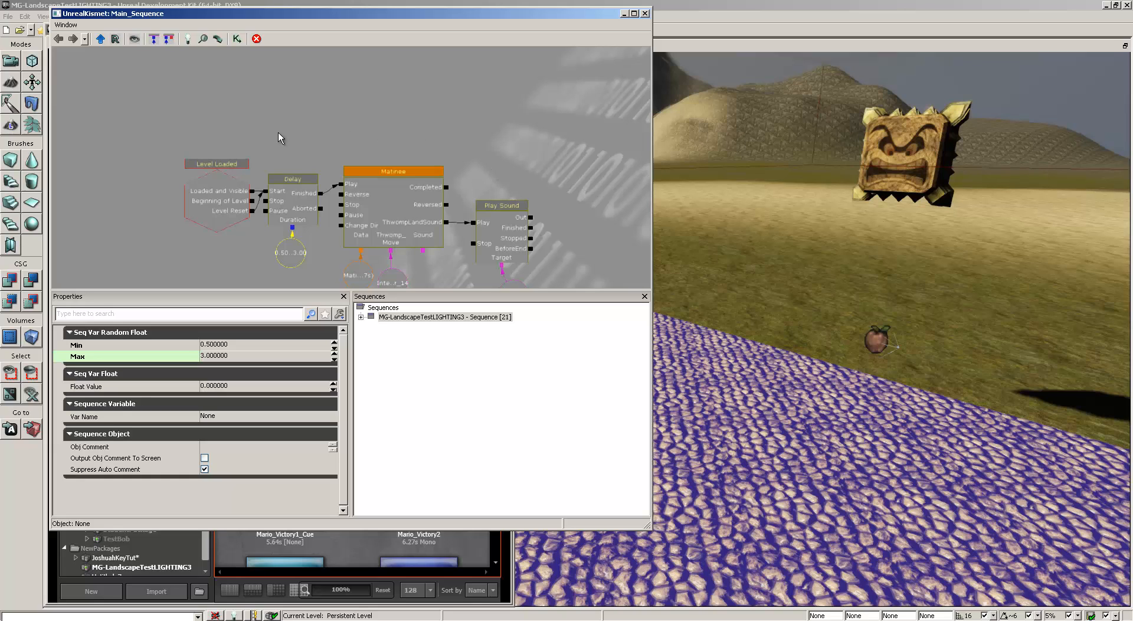
{"action": "left_click", "coordinate": [941, 140]}
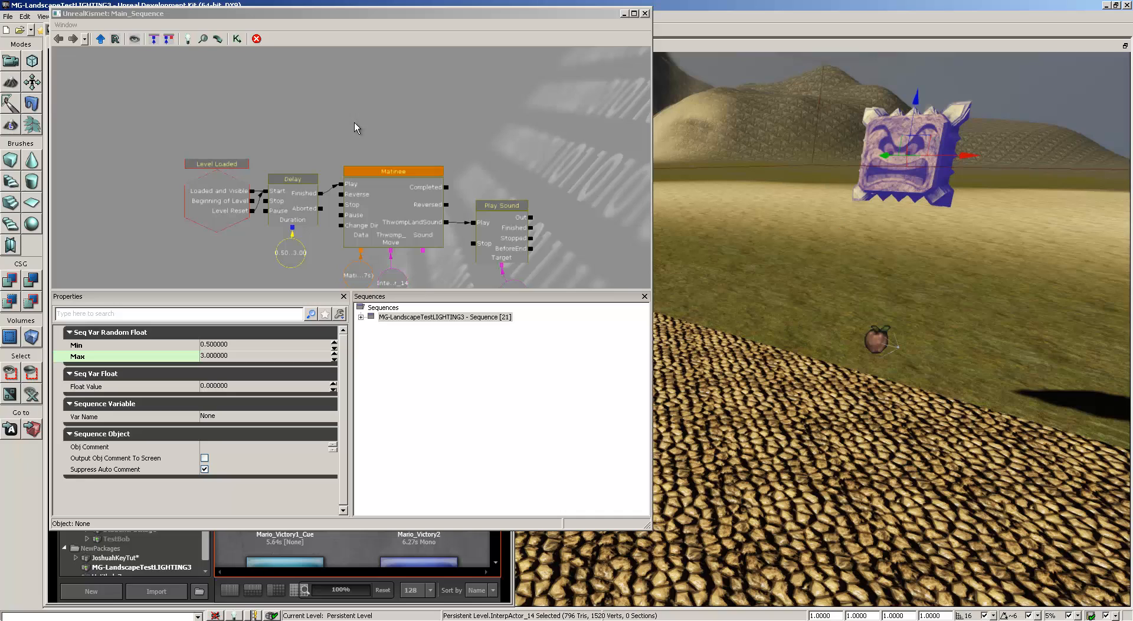
{"action": "right_click", "coordinate": [283, 83]}
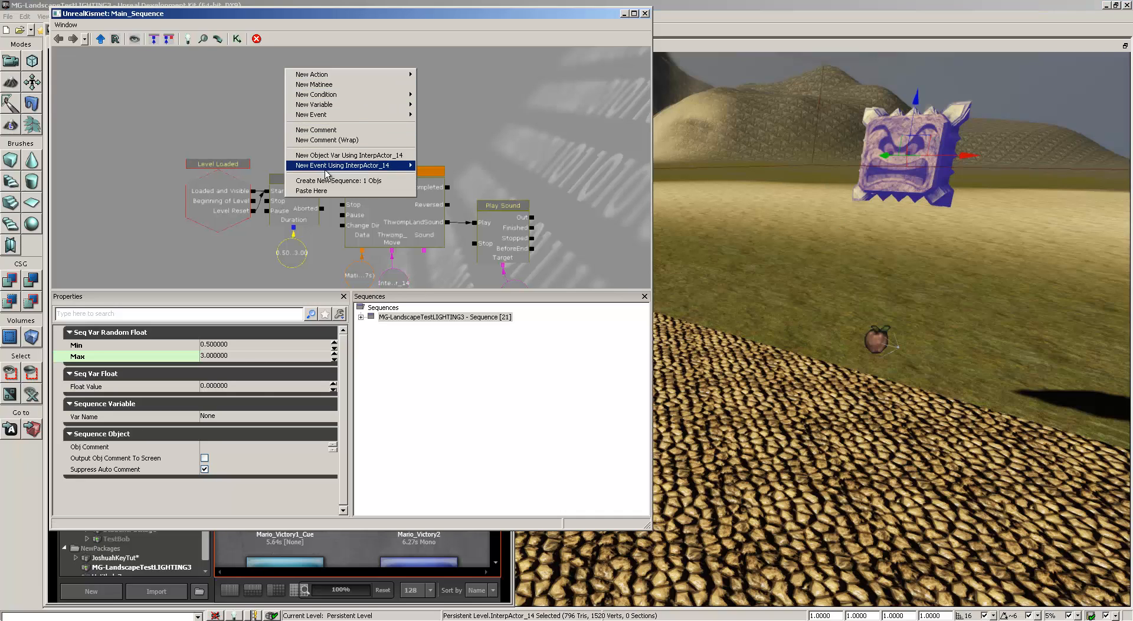
{"action": "mouse_move", "coordinate": [319, 168]}
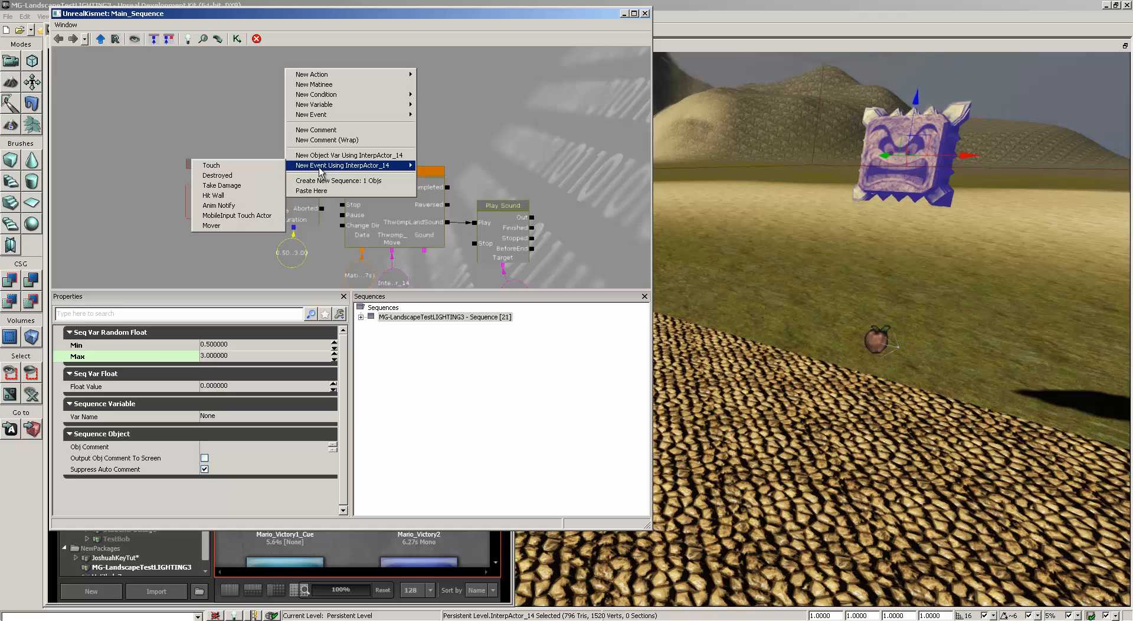
{"action": "left_click", "coordinate": [243, 166]}
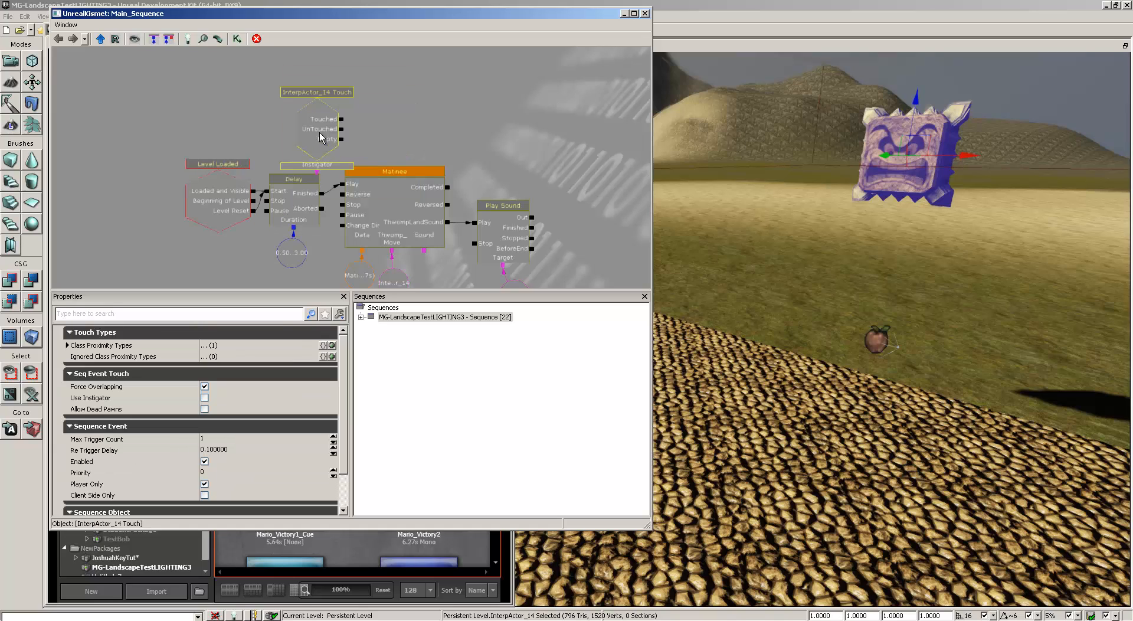
{"action": "left_click_drag", "start_coordinate": [320, 133], "coordinate": [290, 87]}
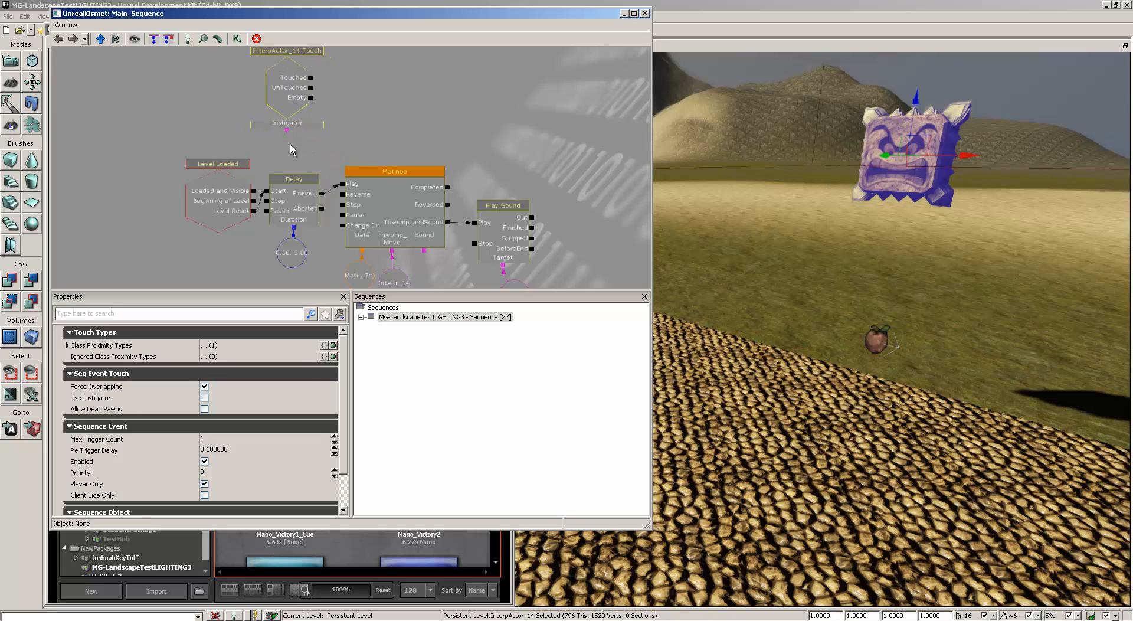
Create a Player variable with All Players disabled and link it to the Touch event's Instigator
{"action": "right_click", "coordinate": [290, 145]}
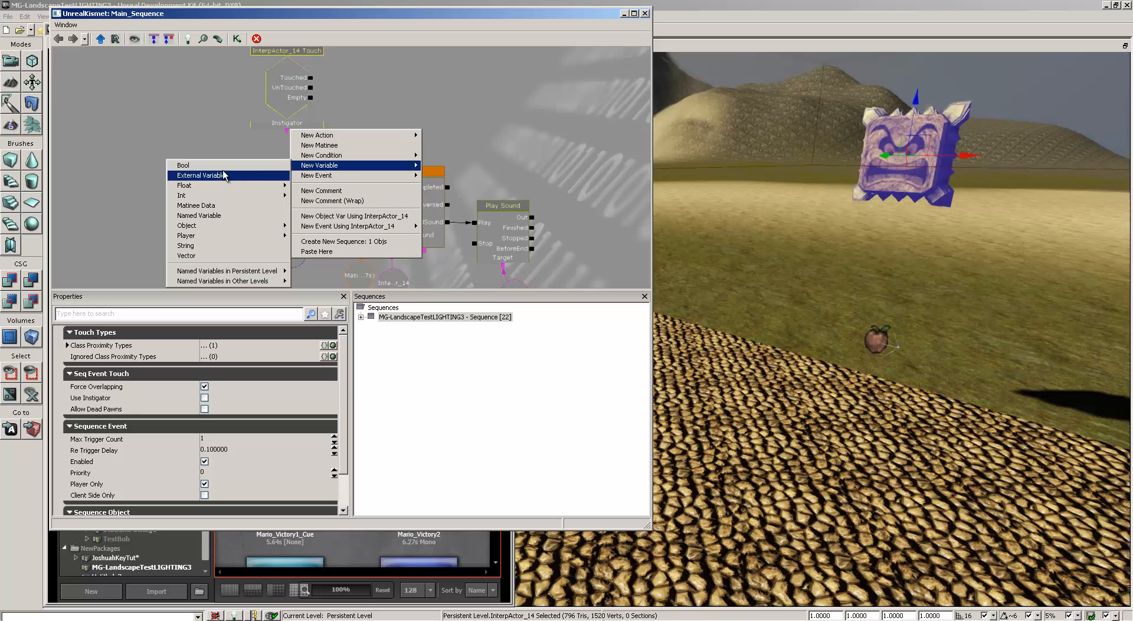
{"action": "mouse_move", "coordinate": [189, 235]}
{"action": "left_click", "coordinate": [150, 236]}
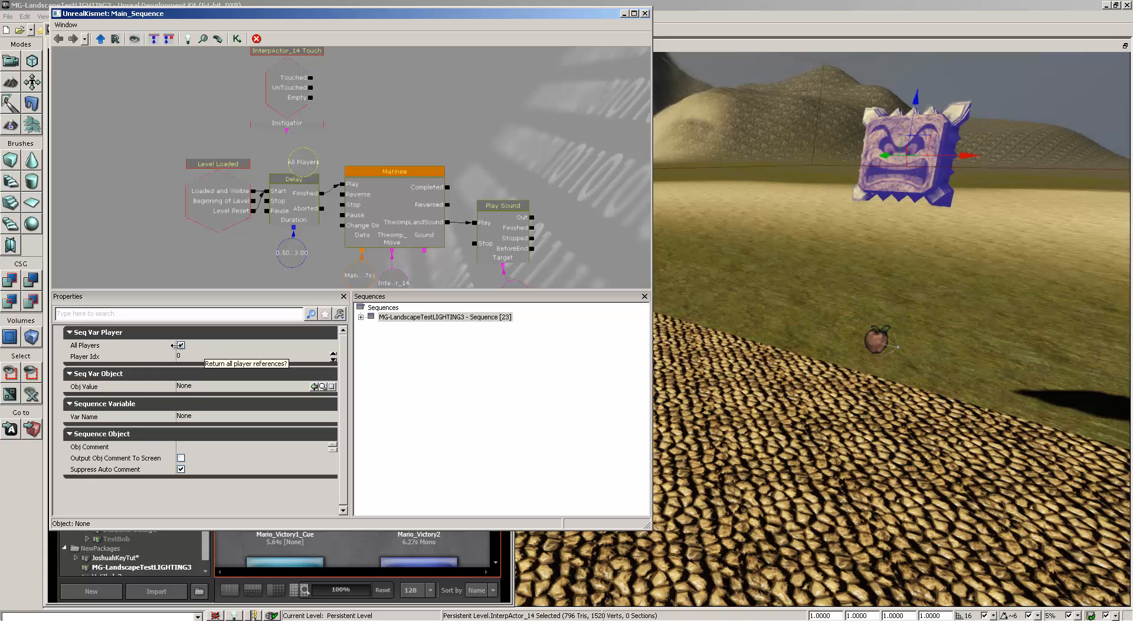
{"action": "left_click", "coordinate": [181, 345]}
{"action": "left_click", "coordinate": [292, 139]}
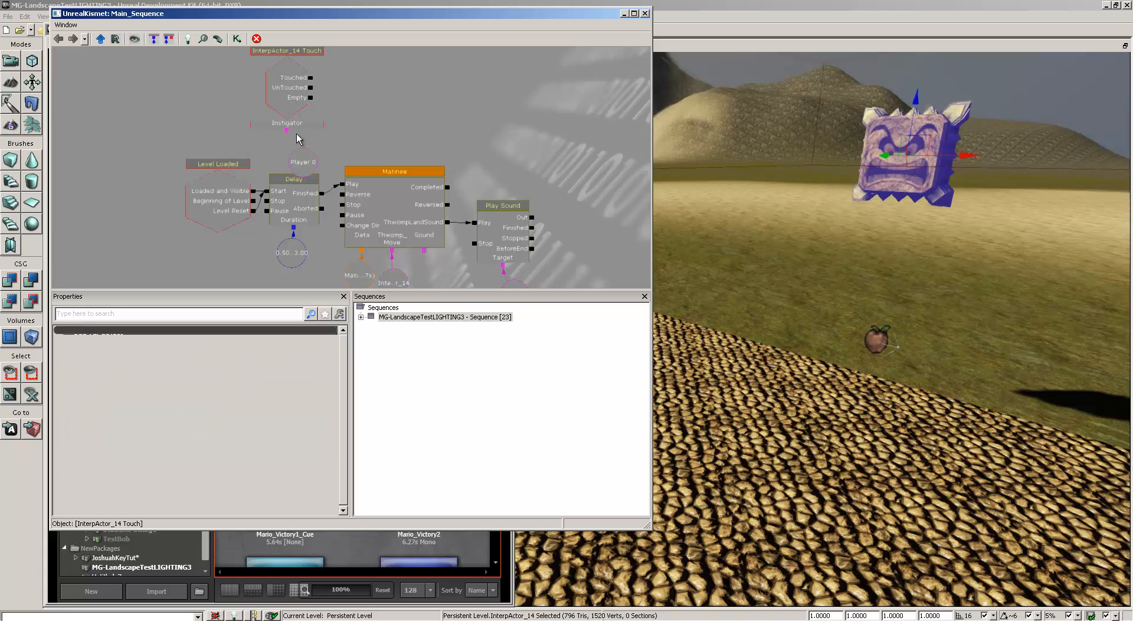
{"action": "left_click_drag", "start_coordinate": [310, 166], "coordinate": [283, 159]}
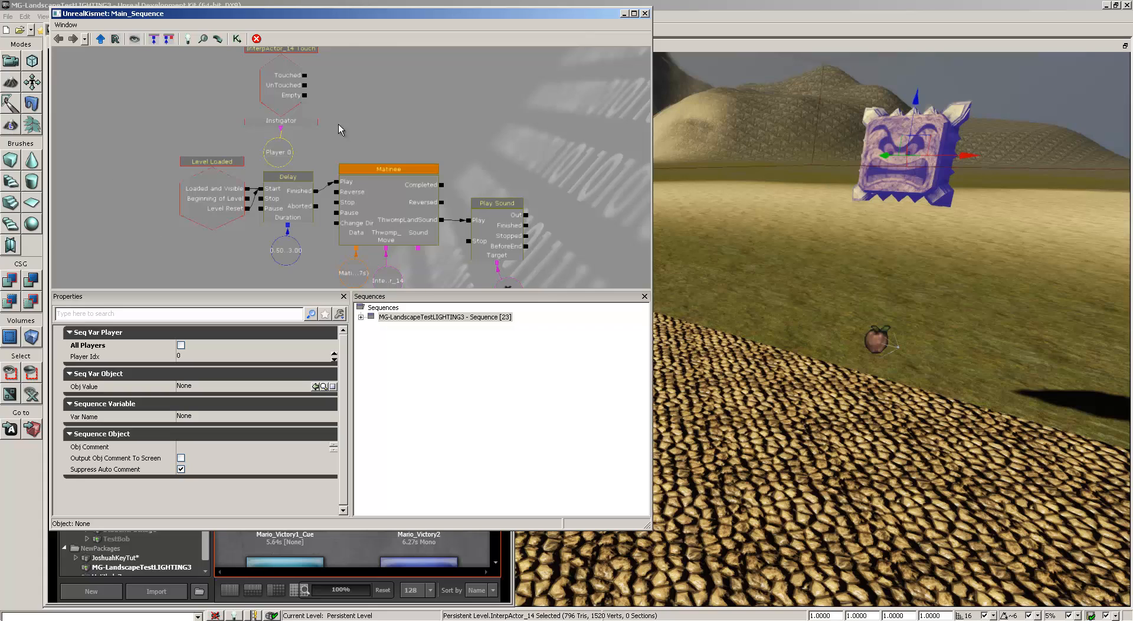
Add a MarioGame LoseLife action, link its Target to the Player variable, and connect the Touch event's Touched output to its In
{"action": "right_click", "coordinate": [327, 74]}
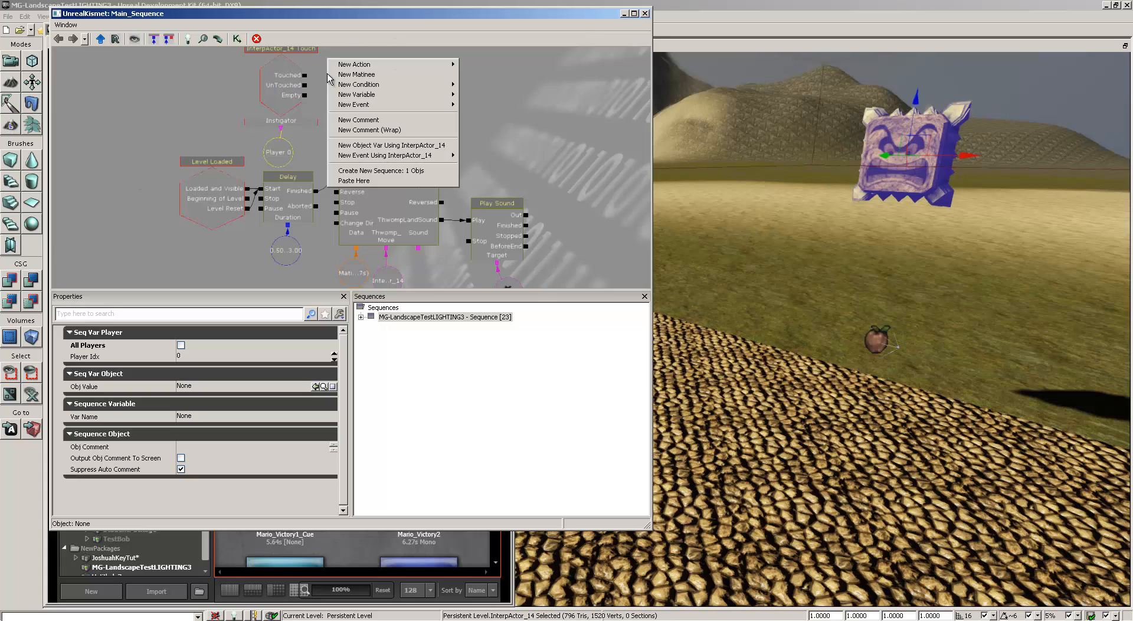
{"action": "mouse_move", "coordinate": [353, 65]}
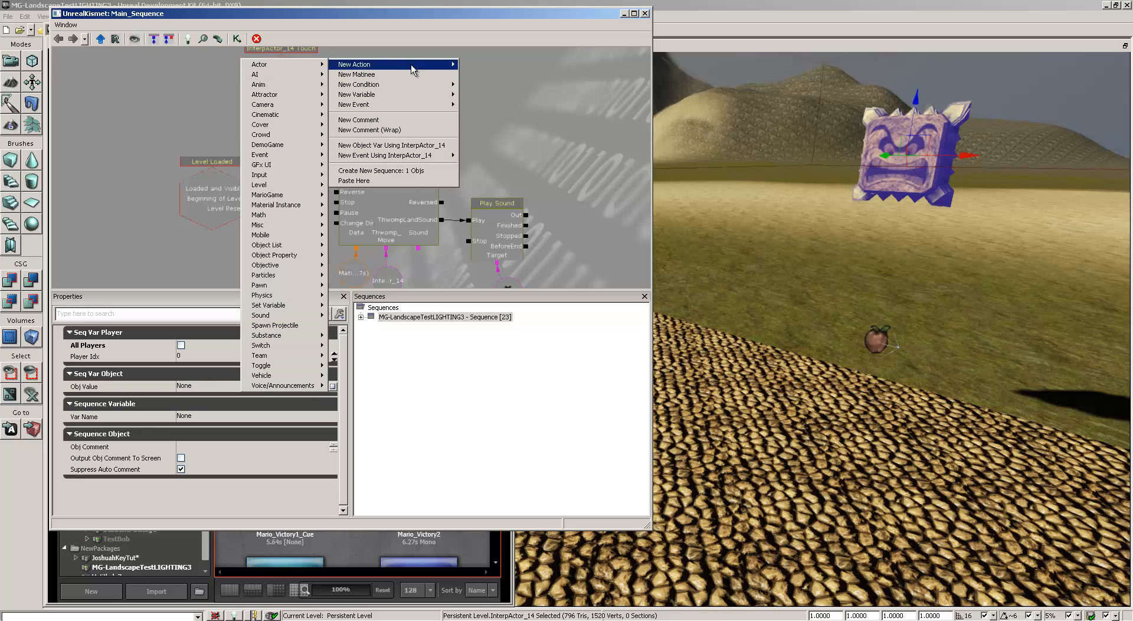
{"action": "mouse_move", "coordinate": [295, 195]}
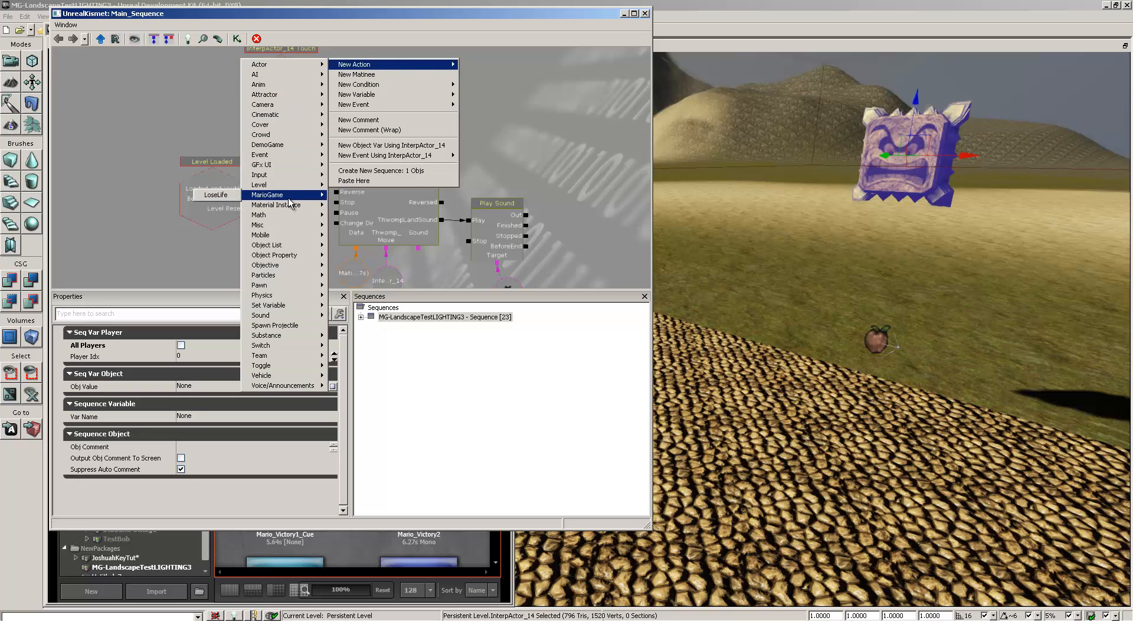
{"action": "left_click", "coordinate": [213, 196]}
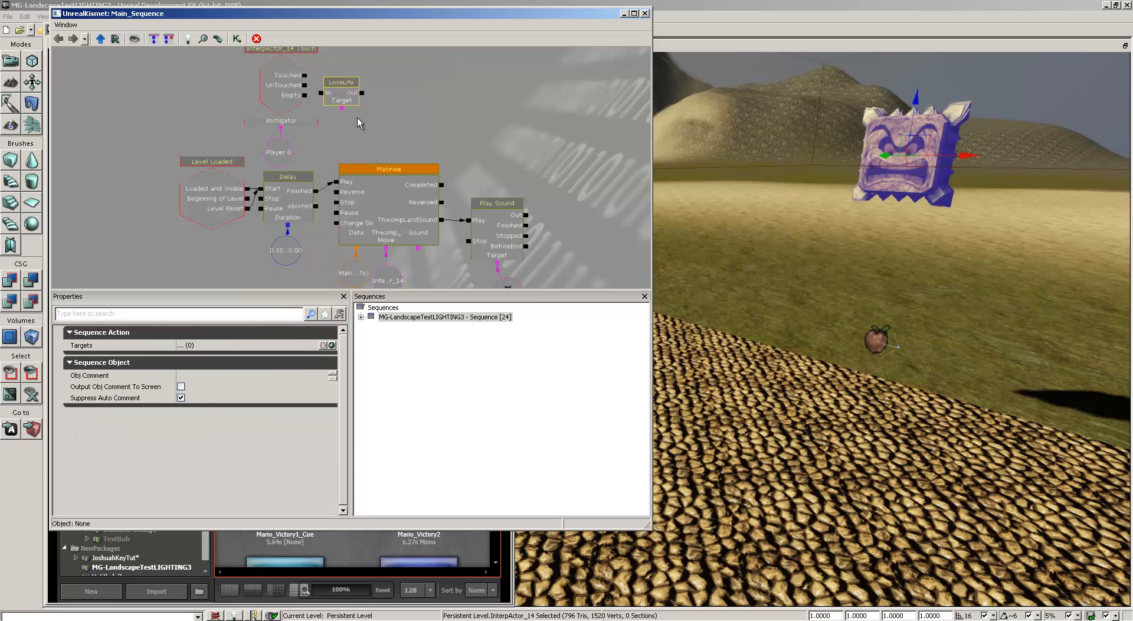
{"action": "left_click_drag", "start_coordinate": [341, 109], "coordinate": [309, 148]}
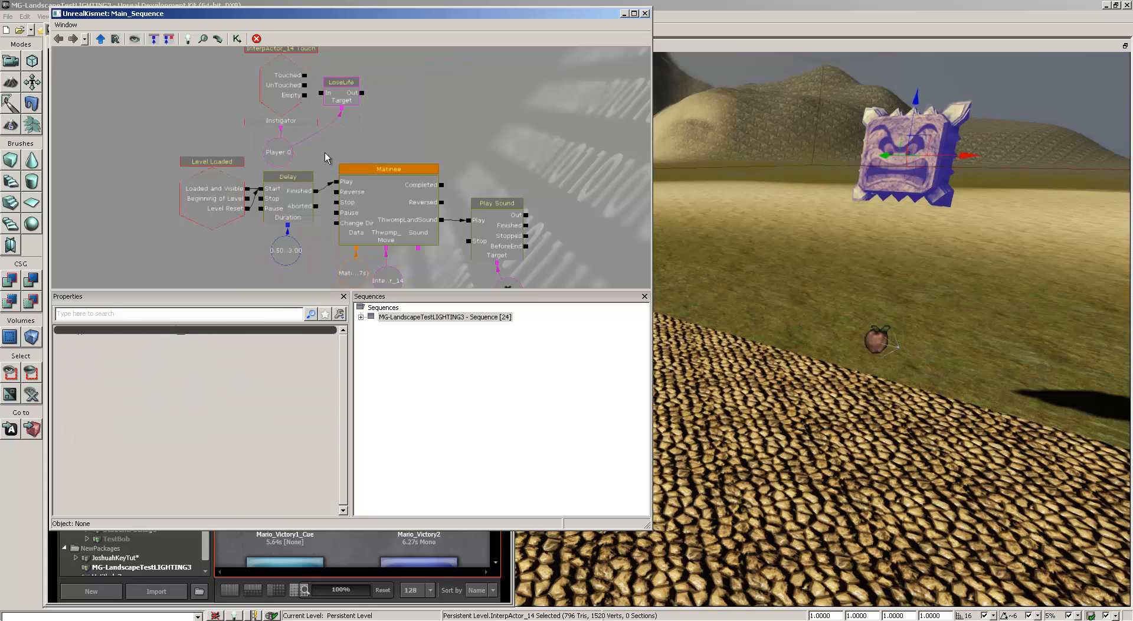
{"action": "left_click", "coordinate": [335, 89]}
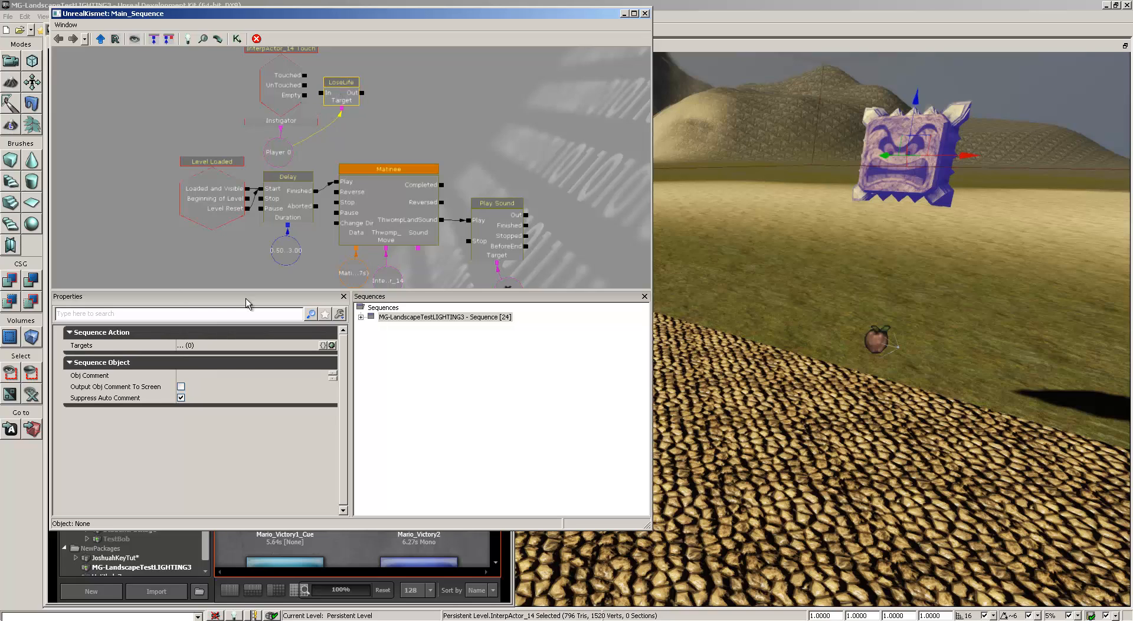
{"action": "left_click_drag", "start_coordinate": [304, 75], "coordinate": [321, 93]}
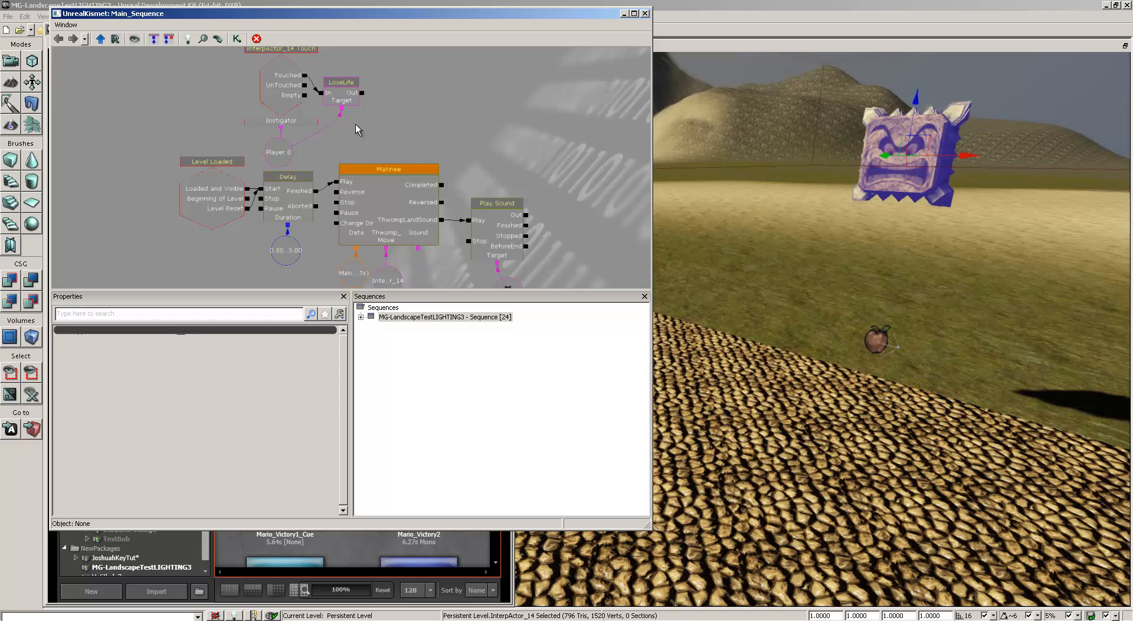
Play the level from the stone path to test whether touching the Thwomp costs the player a life
{"action": "right_click", "coordinate": [808, 431]}
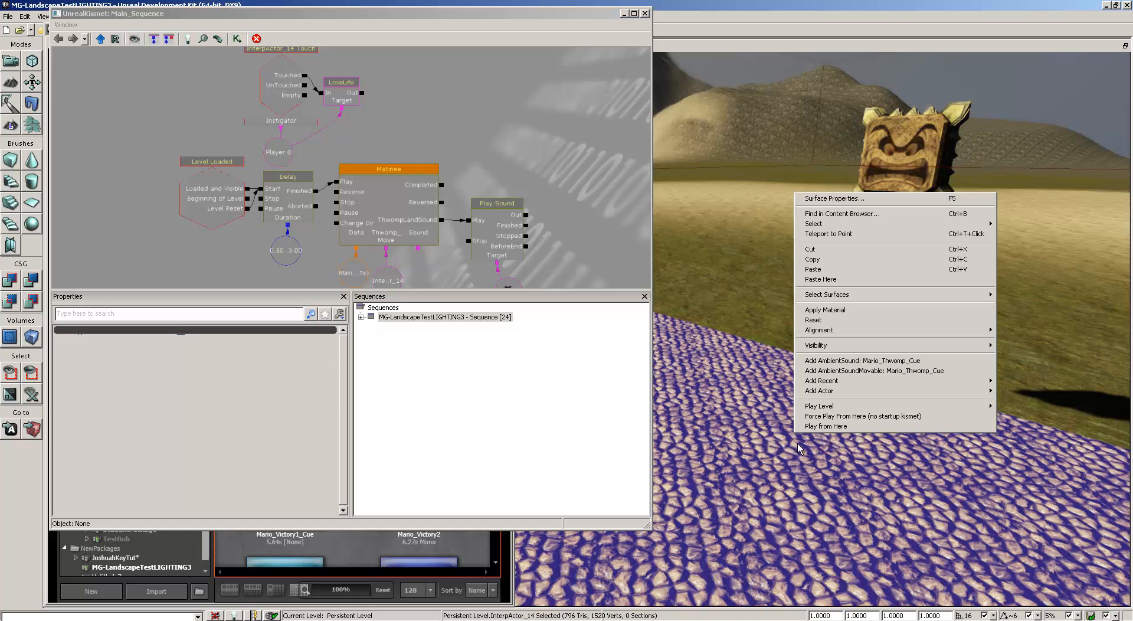
{"action": "left_click", "coordinate": [846, 427]}
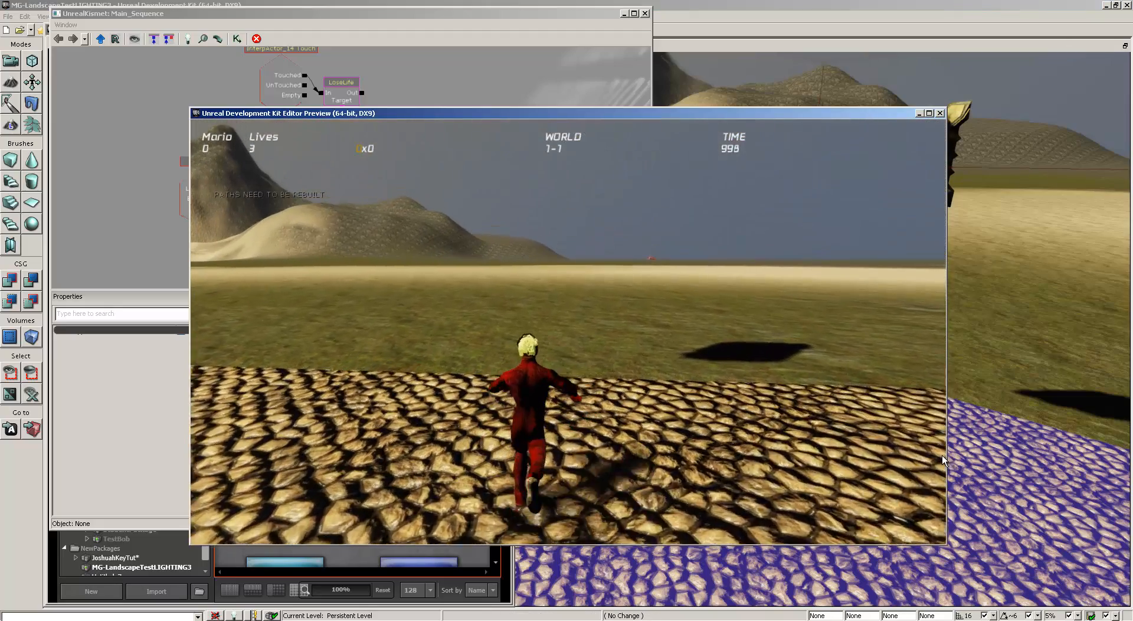
{"action": "key", "text": "w"}
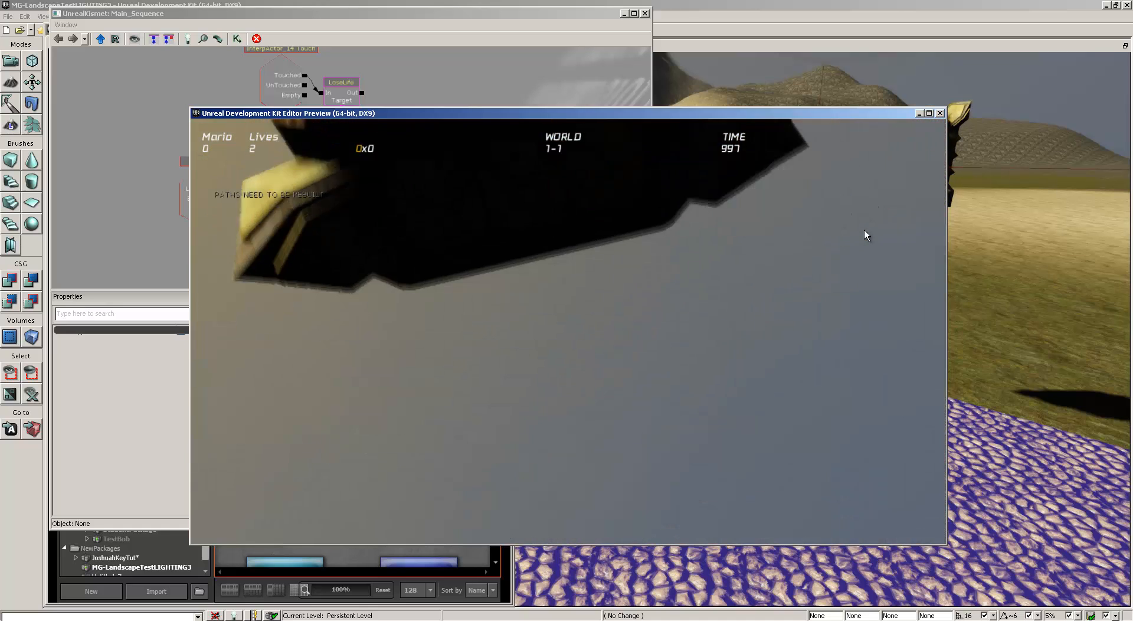
{"action": "key", "text": "Escape"}
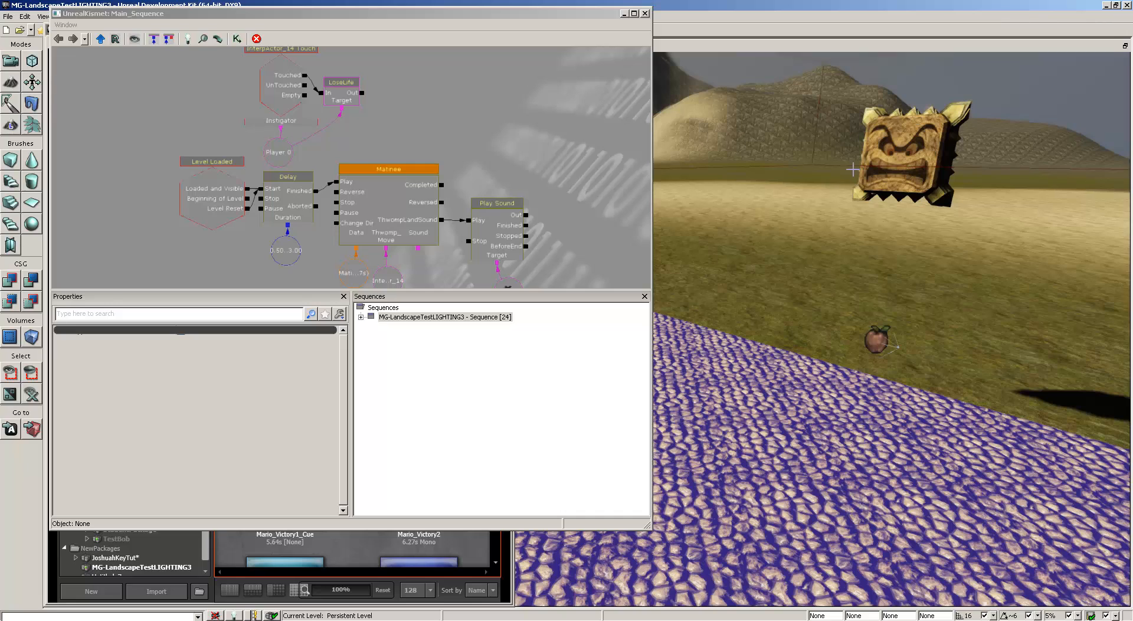
Select the Thwomp and its PathNode in the level, and group all the Thwomp Kismet nodes into a new sequence named Thwomp_Script
{"action": "left_click", "coordinate": [897, 139]}
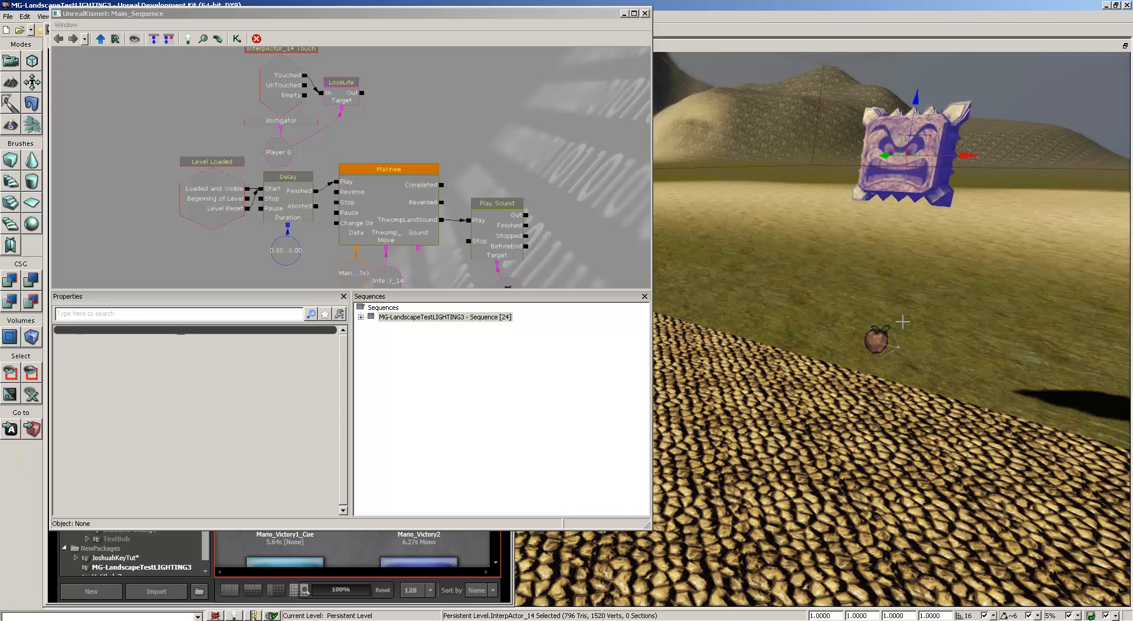
{"action": "left_click", "coordinate": [877, 337], "text": "ctrl"}
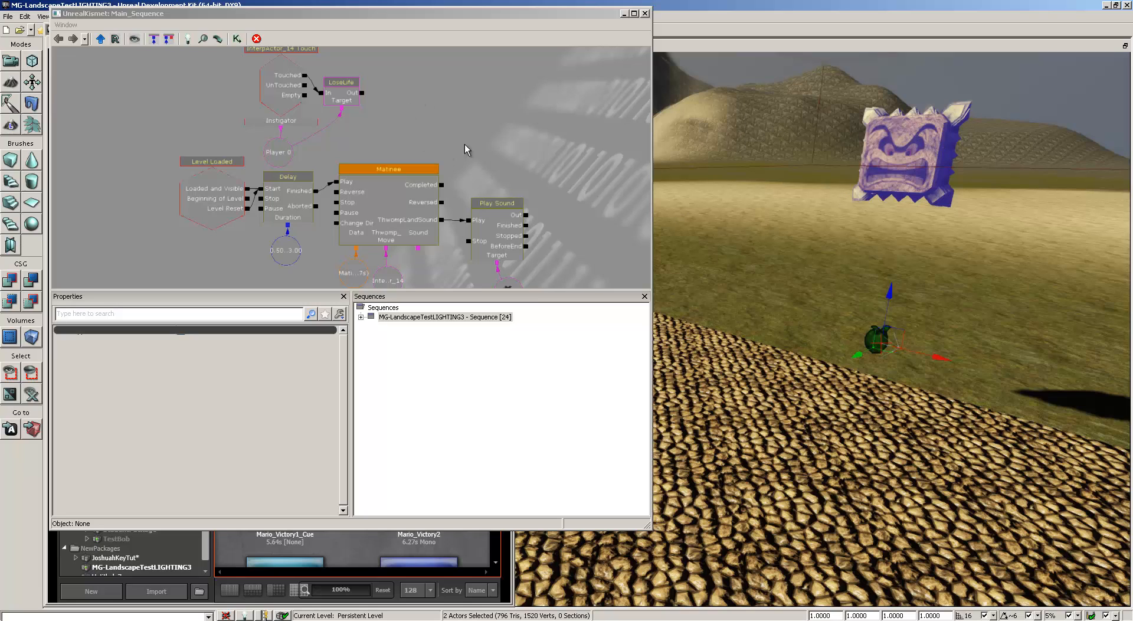
{"action": "left_click_drag", "start_coordinate": [477, 125], "coordinate": [384, 125]}
{"action": "scroll", "coordinate": [462, 107], "scroll_direction": "down", "scroll_amount": 1}
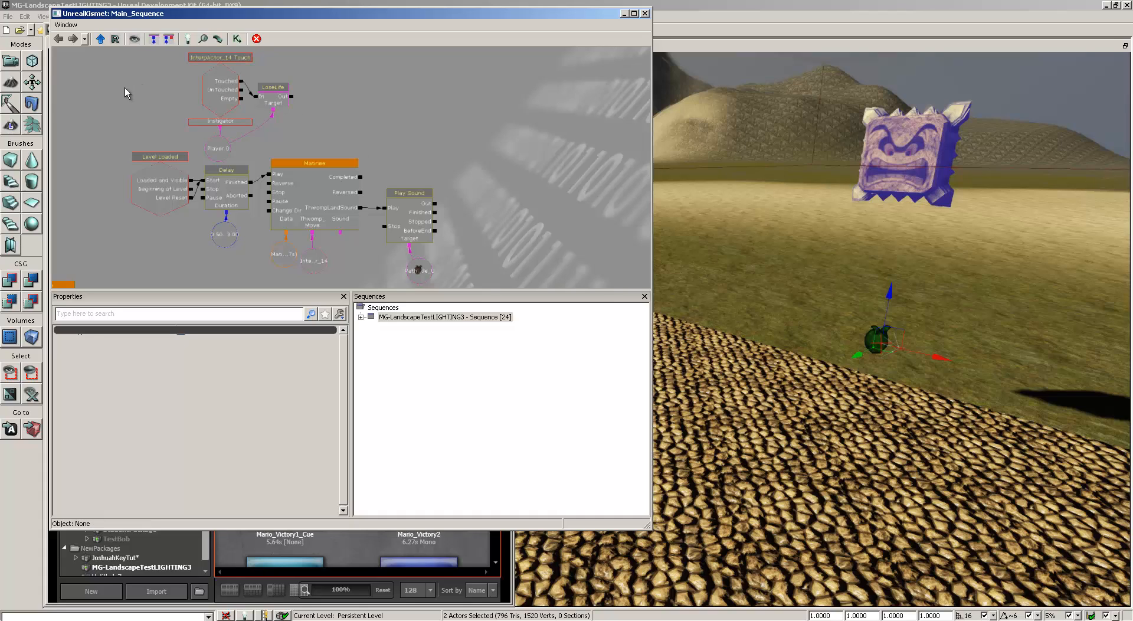
{"action": "left_click_drag", "start_coordinate": [157, 89], "coordinate": [519, 267]}
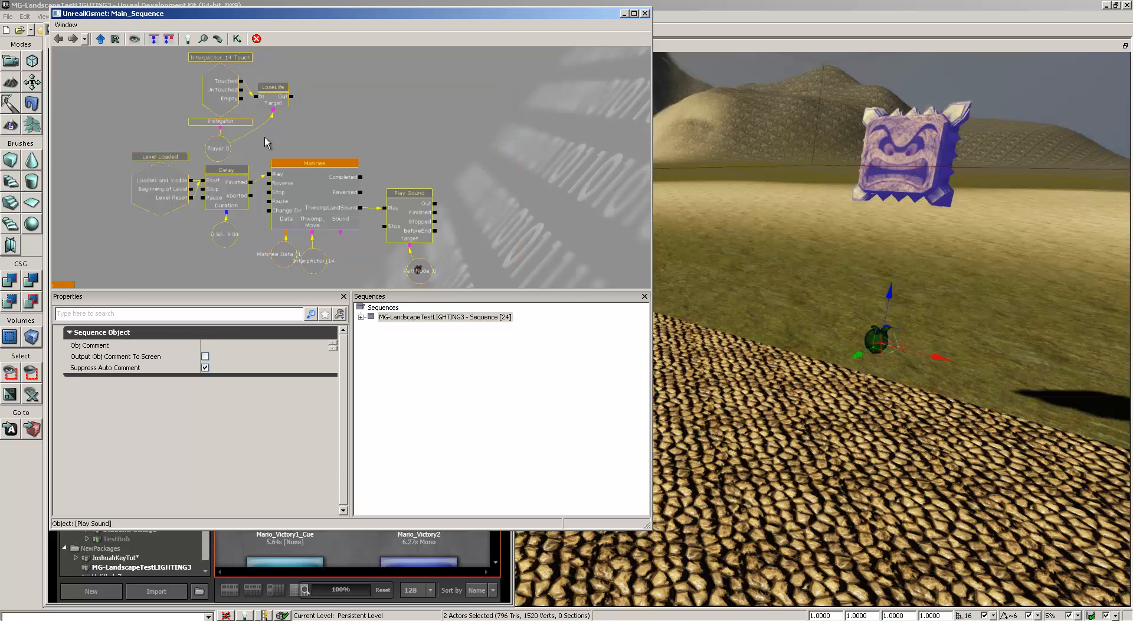
{"action": "right_click", "coordinate": [229, 88]}
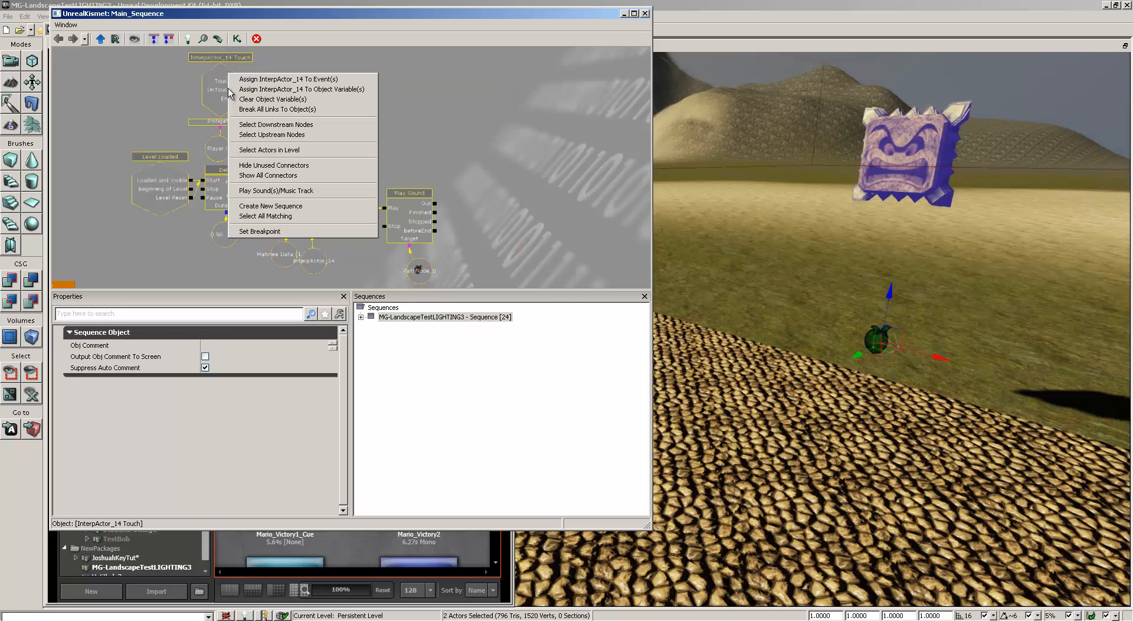
{"action": "left_click", "coordinate": [310, 208]}
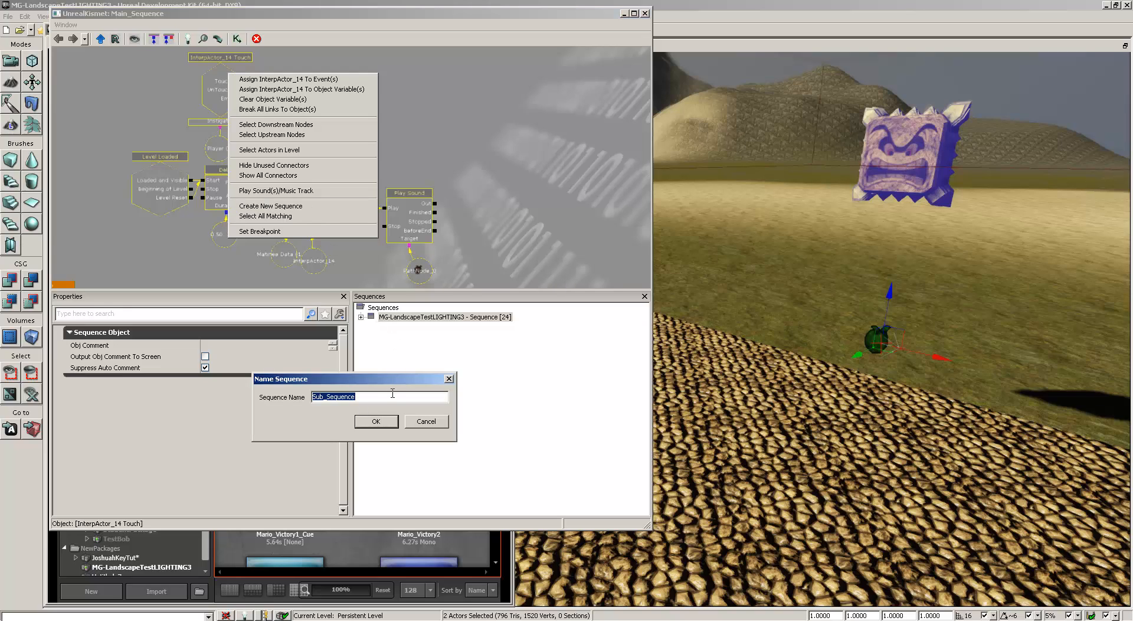
{"action": "type", "text": "Thwomp_Script"}
{"action": "key", "text": "Return"}
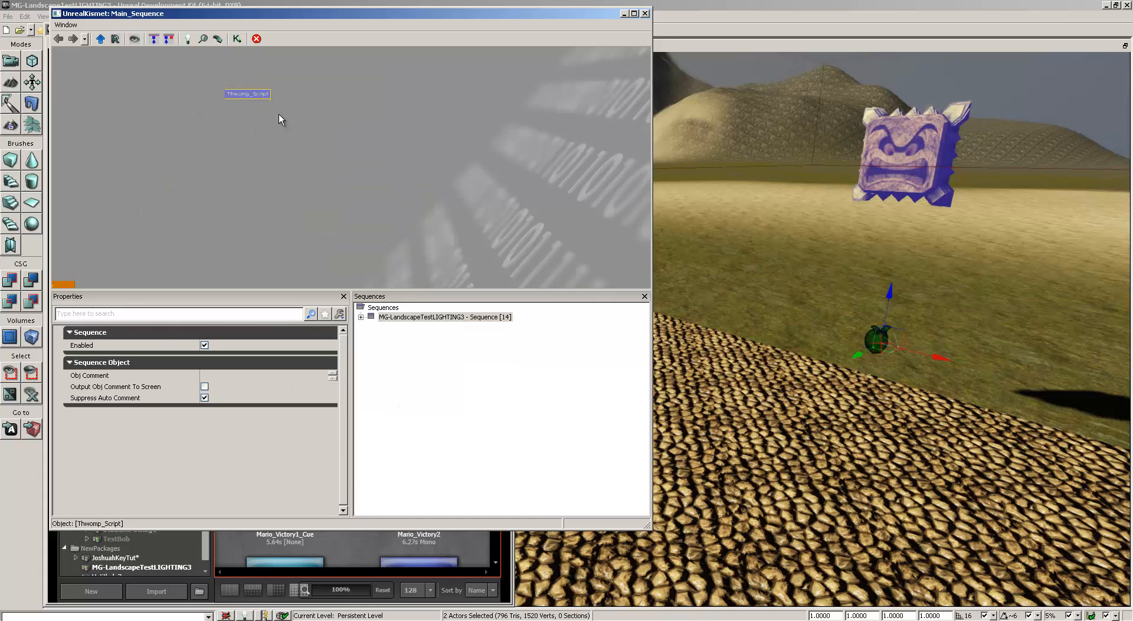
Create a prefab from the selected Thwomp and PathNode in package Josh_Thwomp, grouping Prefabs, with the name Mario_Thwomp_Prefab
{"action": "right_click", "coordinate": [906, 148]}
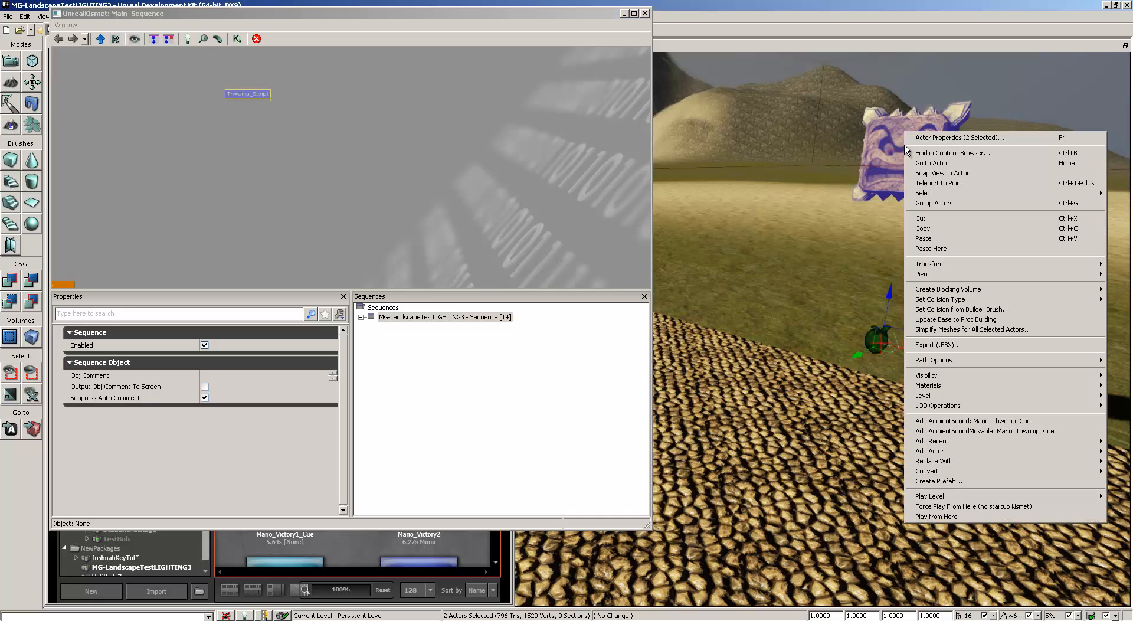
{"action": "left_click", "coordinate": [973, 482]}
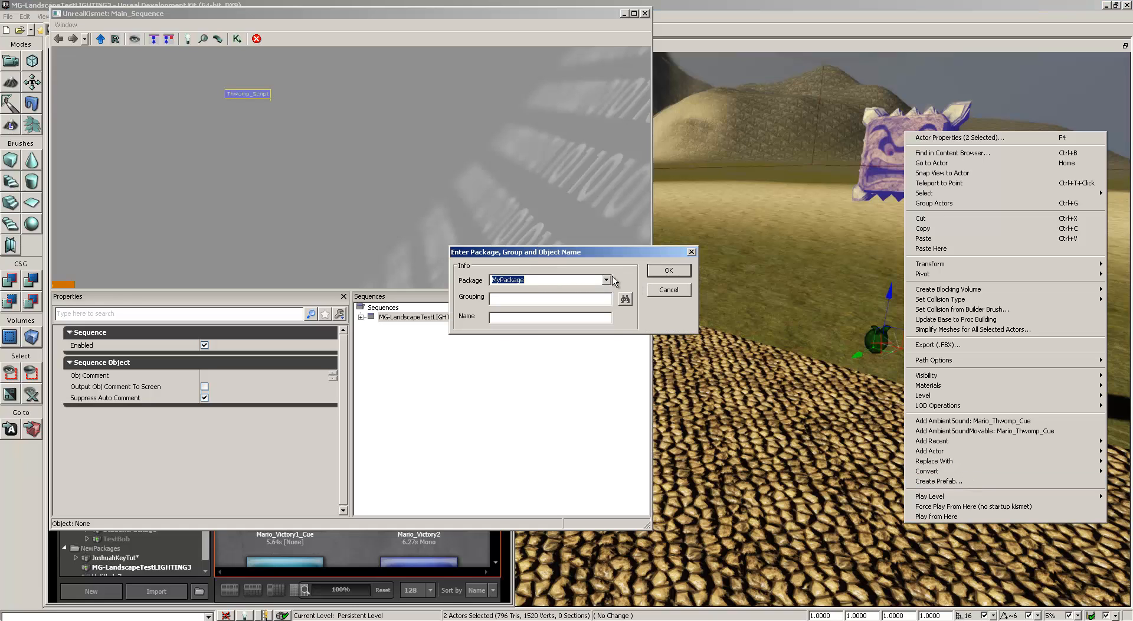
{"action": "left_click", "coordinate": [607, 280]}
{"action": "left_click_drag", "start_coordinate": [607, 307], "coordinate": [604, 395]}
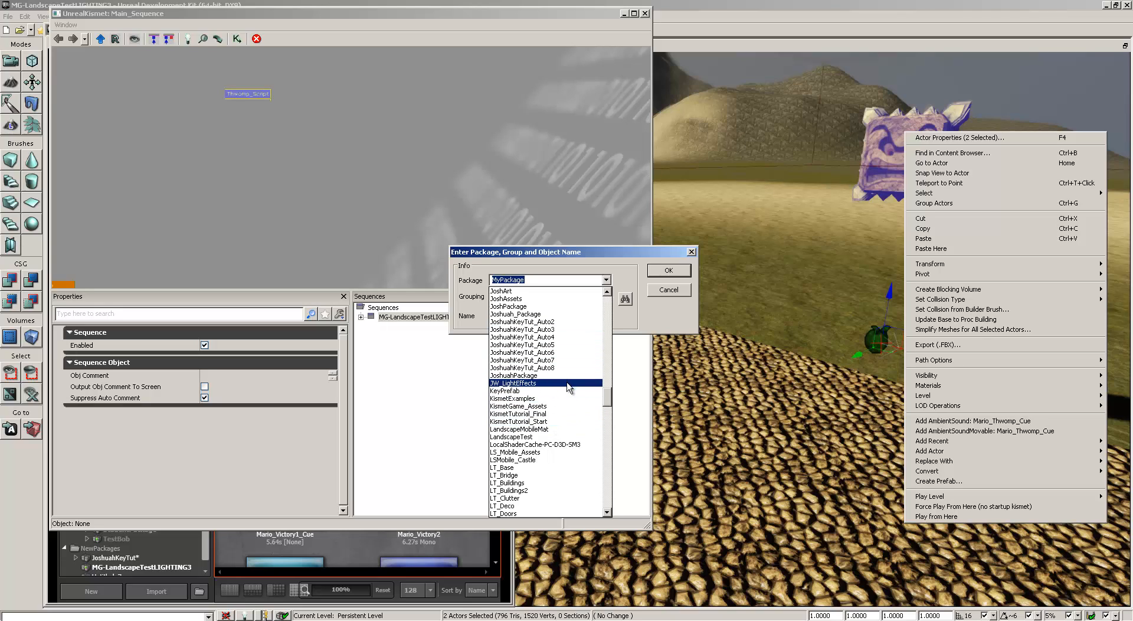
{"action": "left_click", "coordinate": [549, 264]}
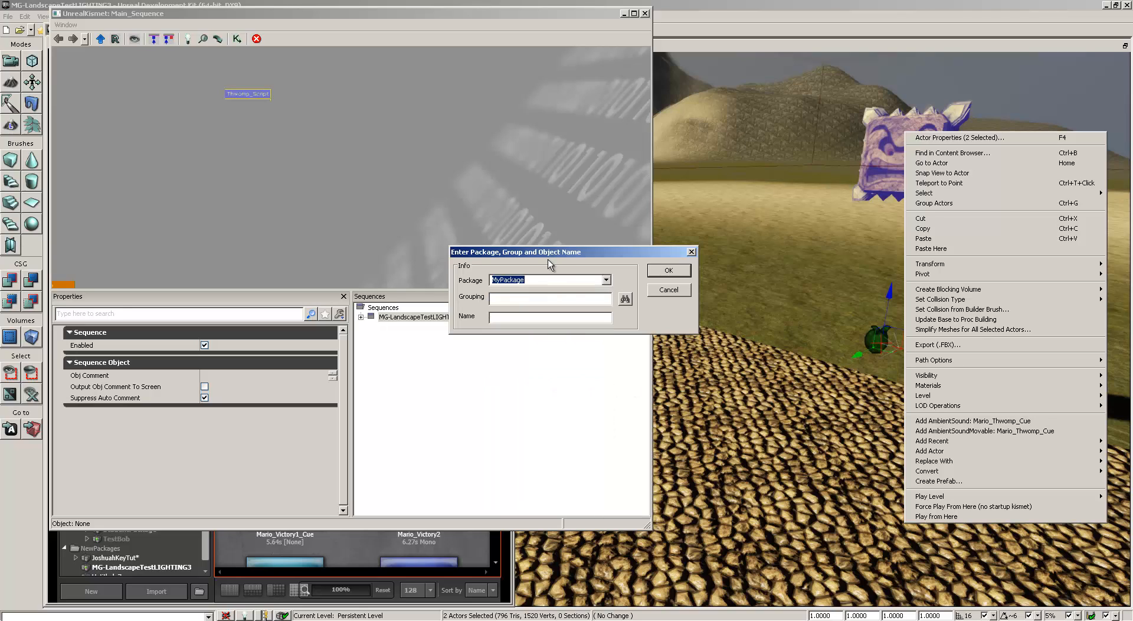
{"action": "type", "text": "Josh"}
{"action": "type", "text": "_Thw"}
{"action": "type", "text": "om"}
{"action": "type", "text": "refa"}
{"action": "type", "text": "bs"}
{"action": "type", "text": "Mario"}
{"action": "type", "text": "_Thwo"}
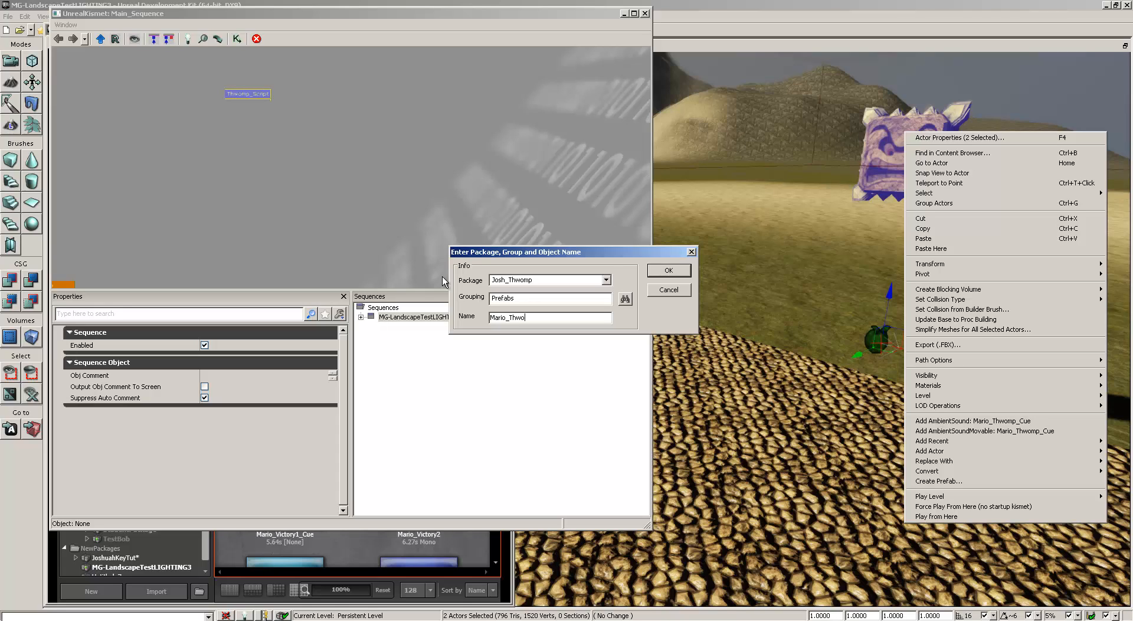
{"action": "type", "text": "mp_Prefab"}
Confirm the prefab creation, including the Thwomp_Script sequence and replacing the original actors with the prefab instance
{"action": "left_click", "coordinate": [658, 274]}
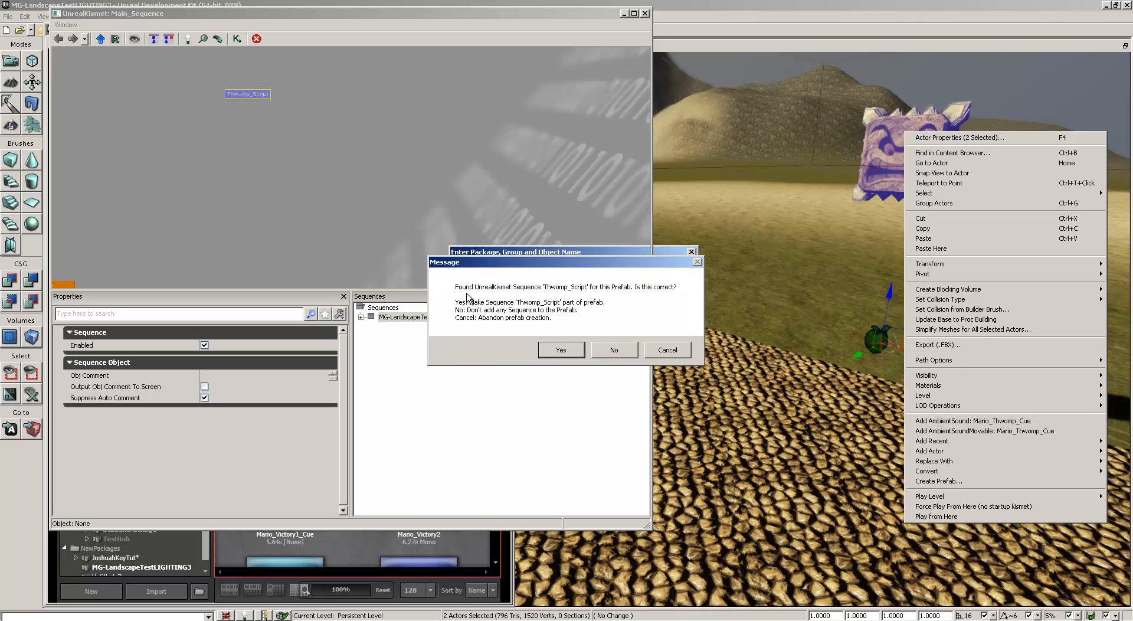
{"action": "left_click", "coordinate": [557, 350]}
{"action": "left_click", "coordinate": [601, 334]}
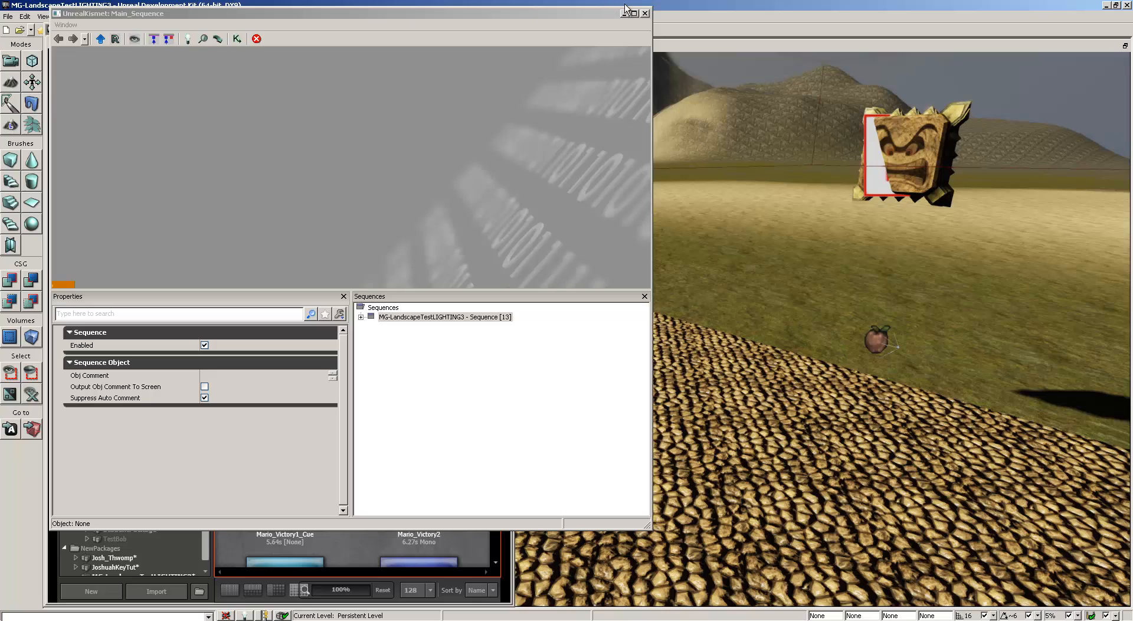
Open the Prefabs sequence in Kismet and move the Mario_Thwomp_Prefab_Seq node well clear of the key sequences
{"action": "left_click_drag", "start_coordinate": [260, 177], "coordinate": [534, 88]}
{"action": "left_click_drag", "start_coordinate": [429, 154], "coordinate": [481, 60]}
{"action": "double_click", "coordinate": [218, 127]}
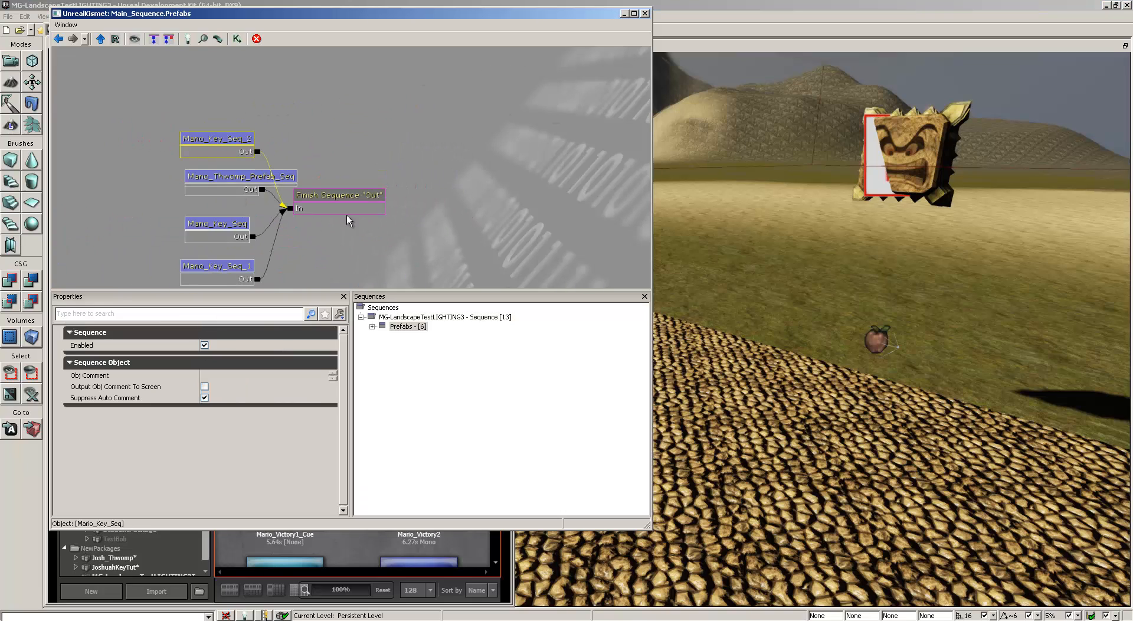
{"action": "left_click_drag", "start_coordinate": [511, 183], "coordinate": [533, 182]}
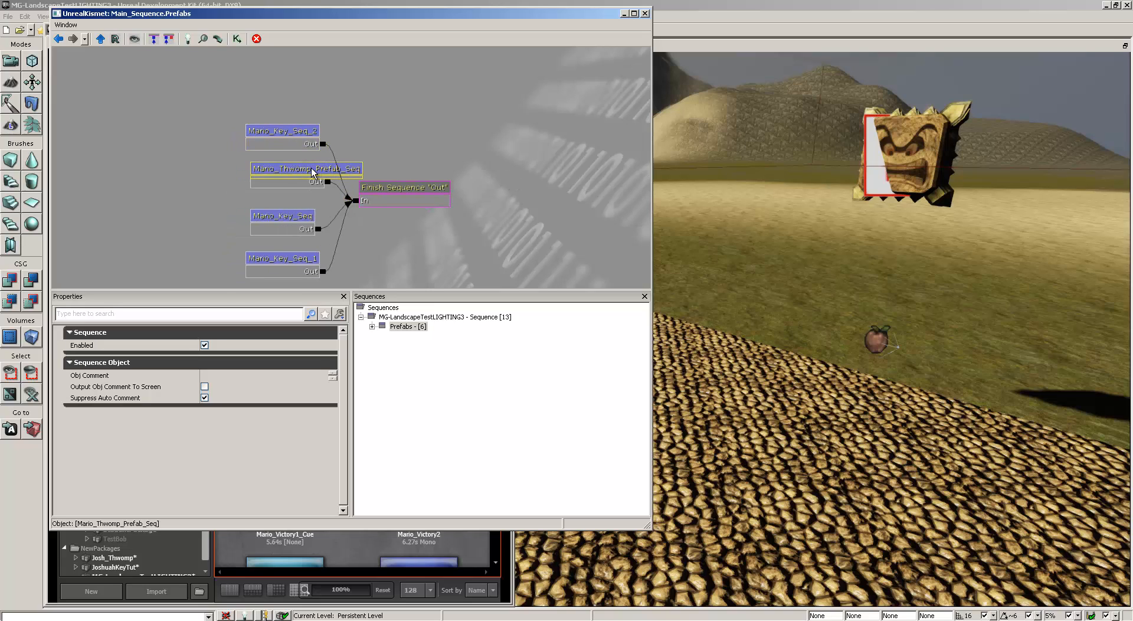
{"action": "left_click_drag", "start_coordinate": [310, 167], "coordinate": [318, 65]}
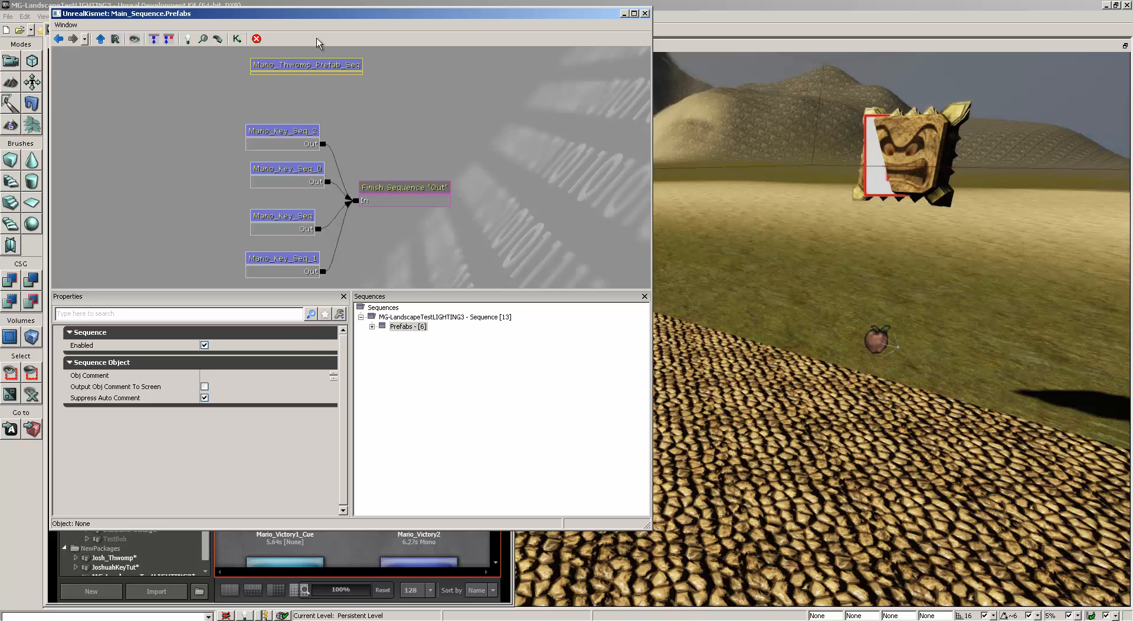
{"action": "left_click_drag", "start_coordinate": [305, 62], "coordinate": [181, 98]}
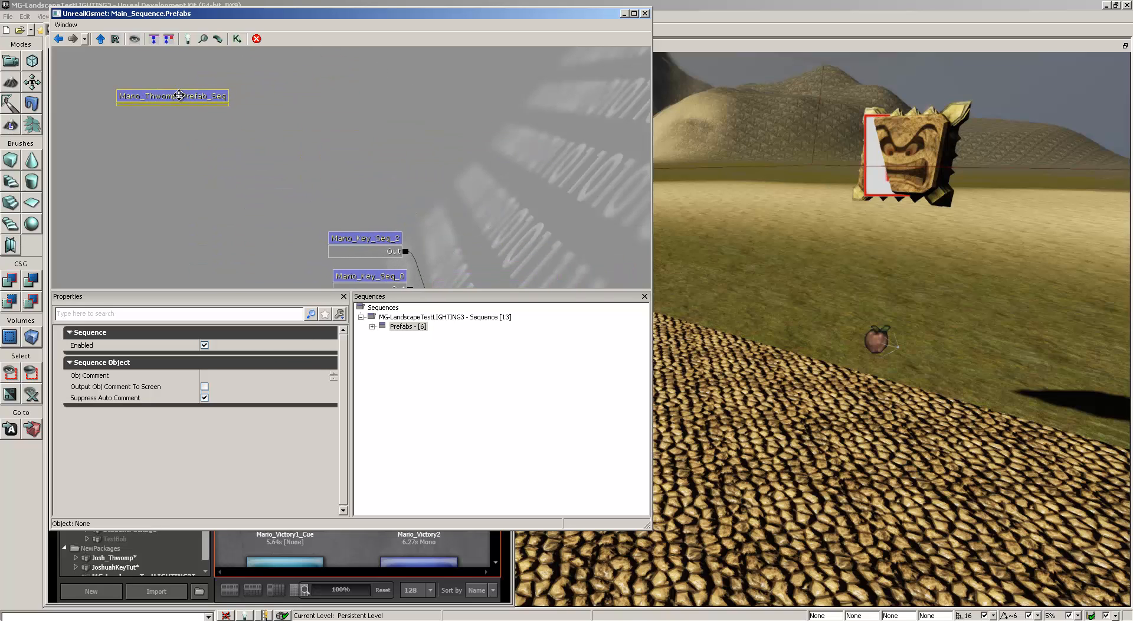
Return to the main Kismet sequence and minimize the Kismet window
{"action": "left_click", "coordinate": [58, 39]}
{"action": "left_click_drag", "start_coordinate": [481, 125], "coordinate": [554, 106]}
{"action": "scroll", "coordinate": [441, 168], "scroll_direction": "down", "scroll_amount": 2}
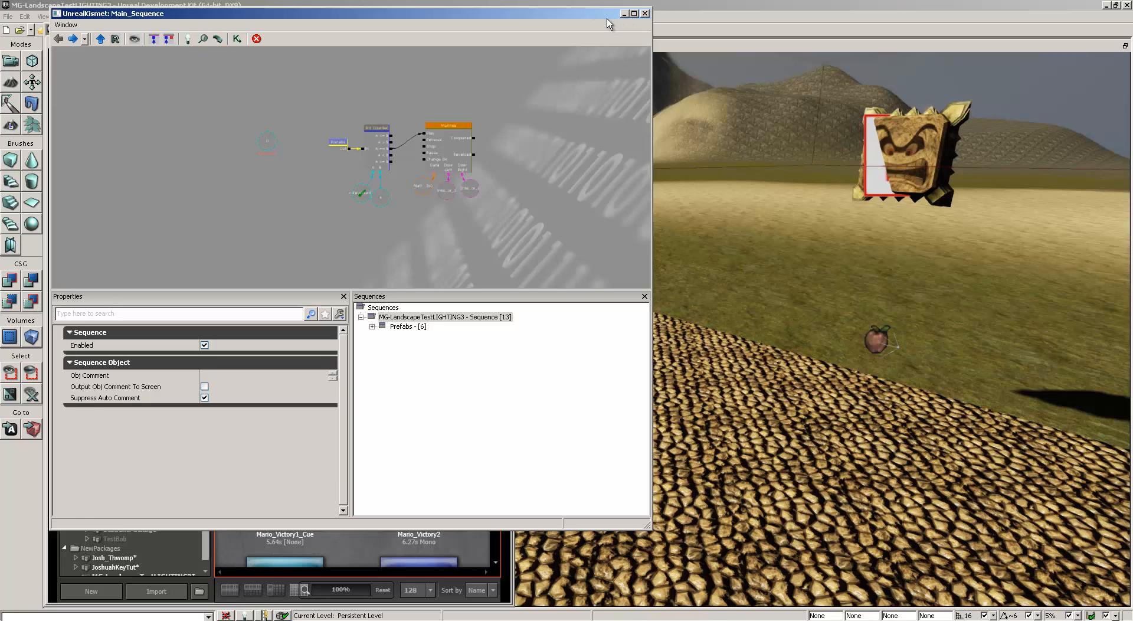
{"action": "left_click", "coordinate": [625, 13]}
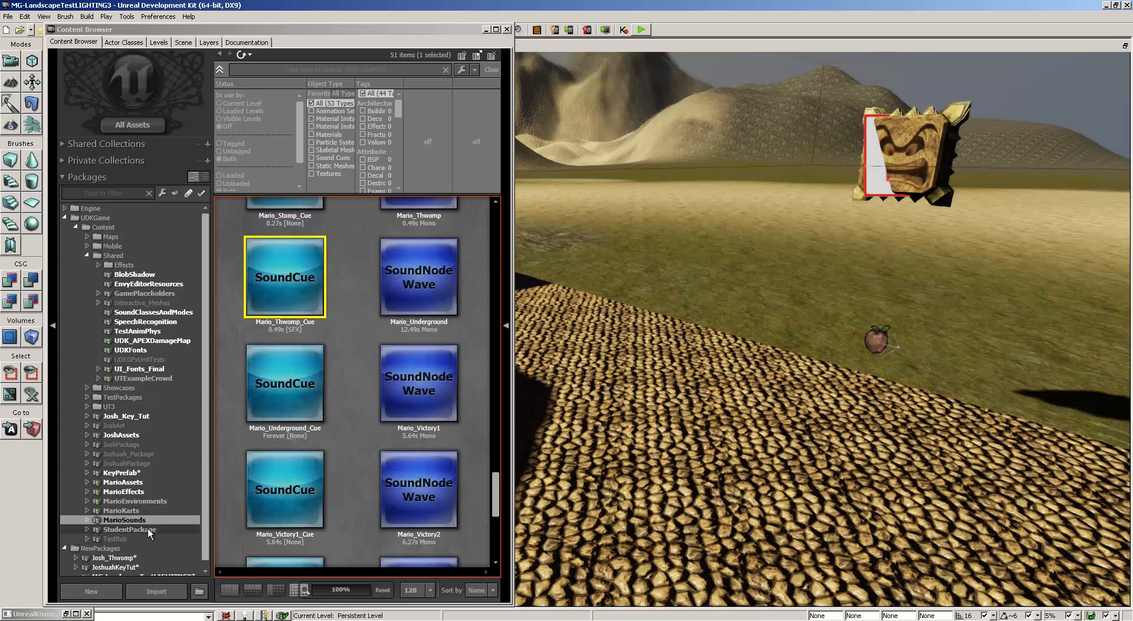
Save the modified KeyPrefab package
{"action": "left_click", "coordinate": [121, 473]}
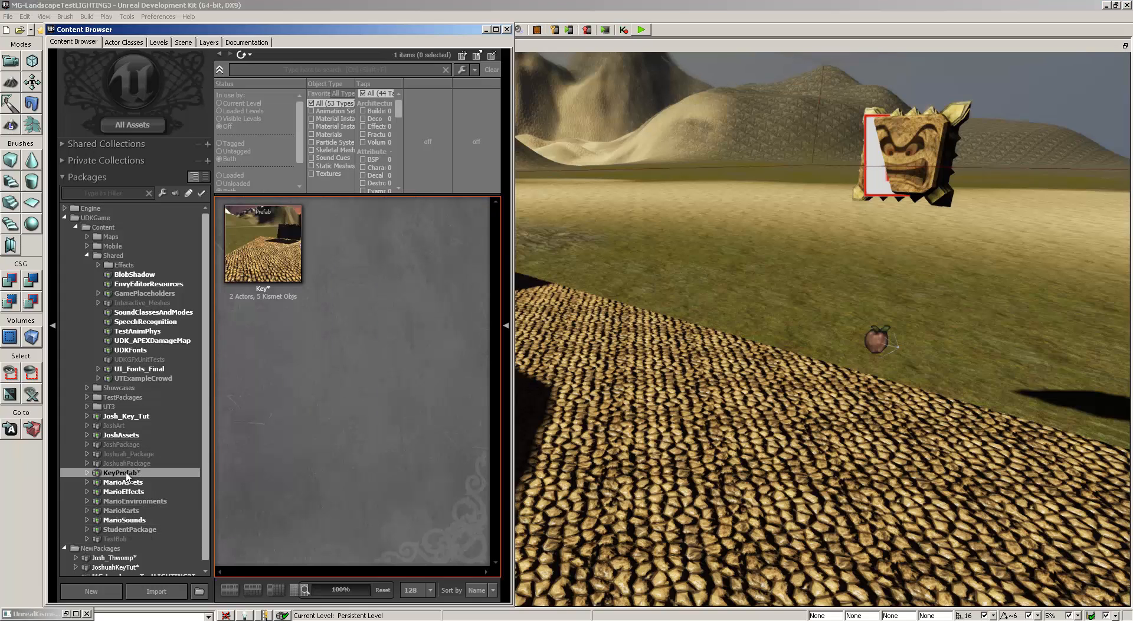
{"action": "right_click", "coordinate": [125, 477]}
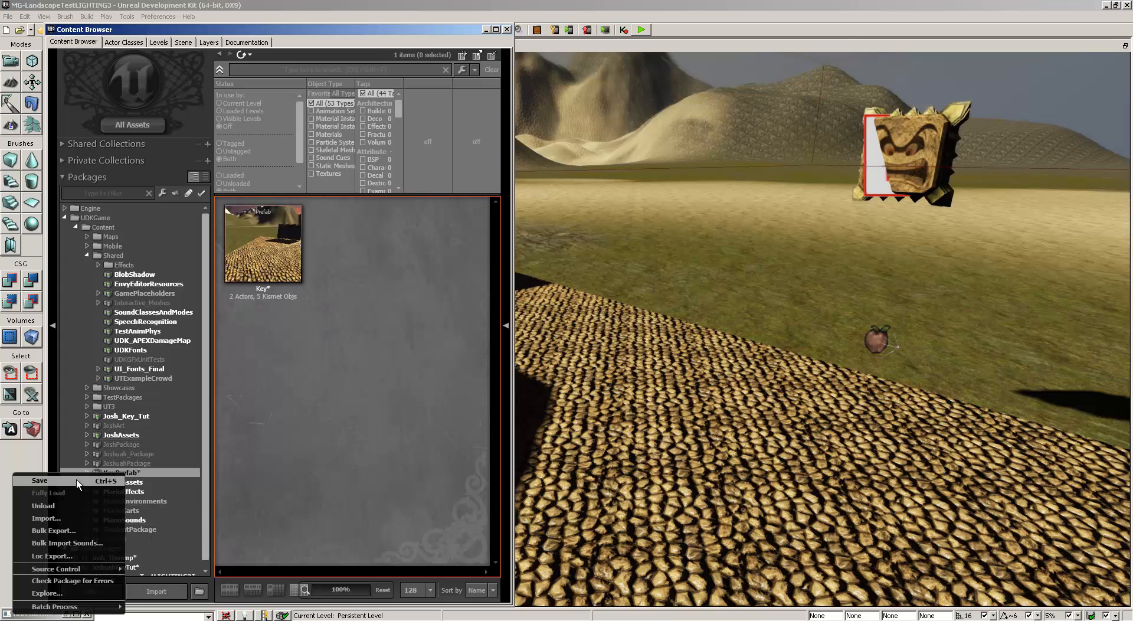
{"action": "left_click", "coordinate": [79, 480]}
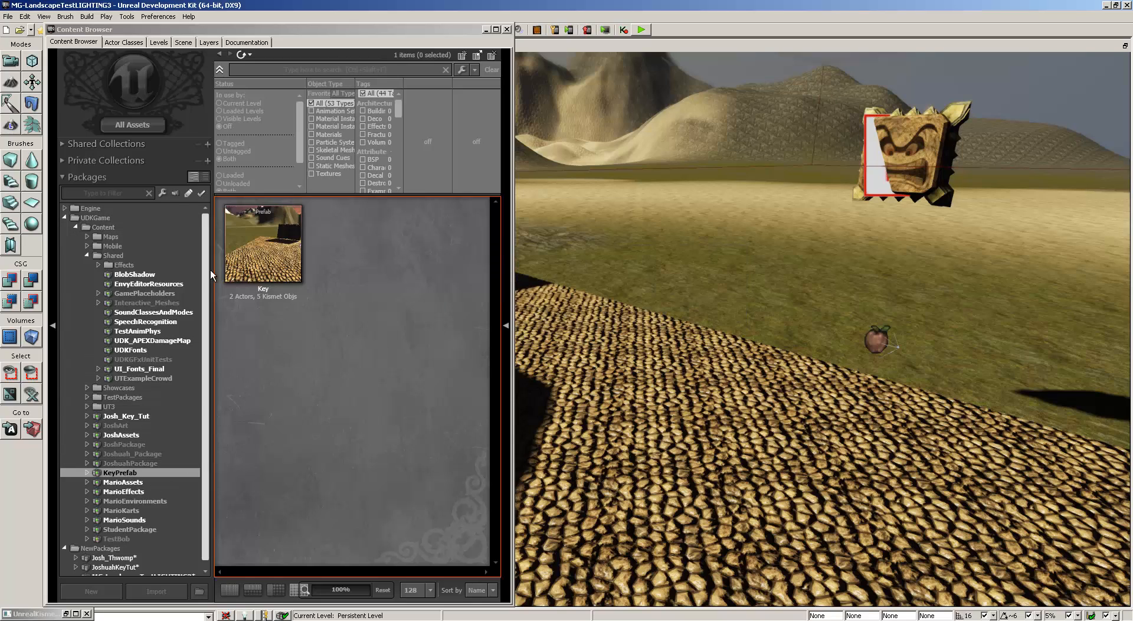
Save the new Josh_Thwomp package as Josh_Thwomp.upk in the UDKGame Content folder
{"action": "right_click", "coordinate": [126, 560]}
{"action": "left_click", "coordinate": [62, 426]}
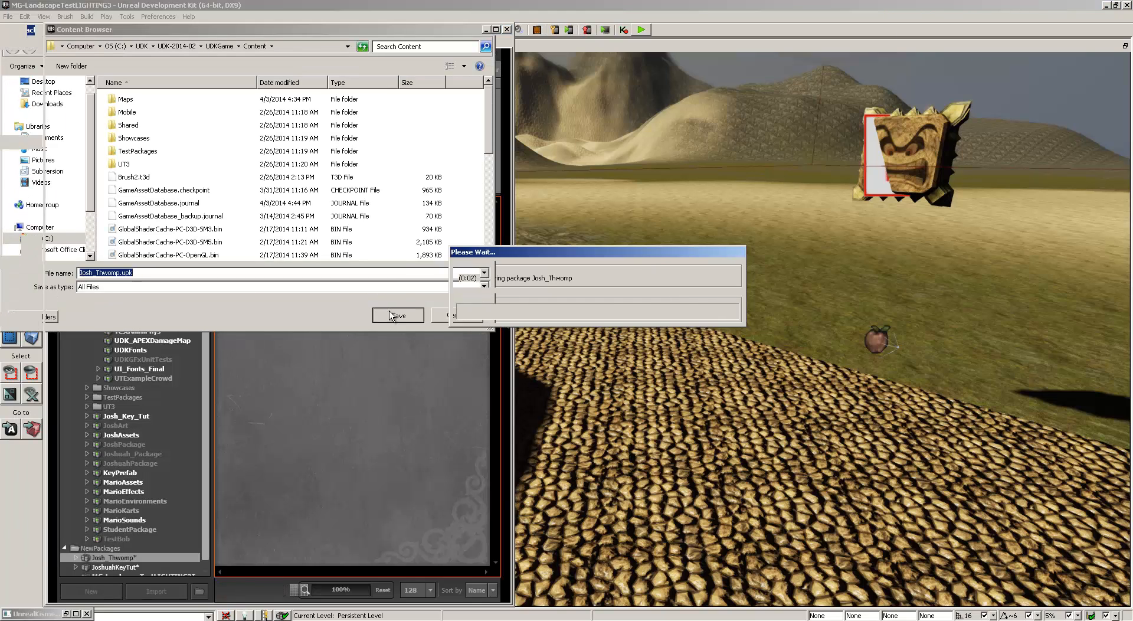
{"action": "left_click", "coordinate": [395, 316]}
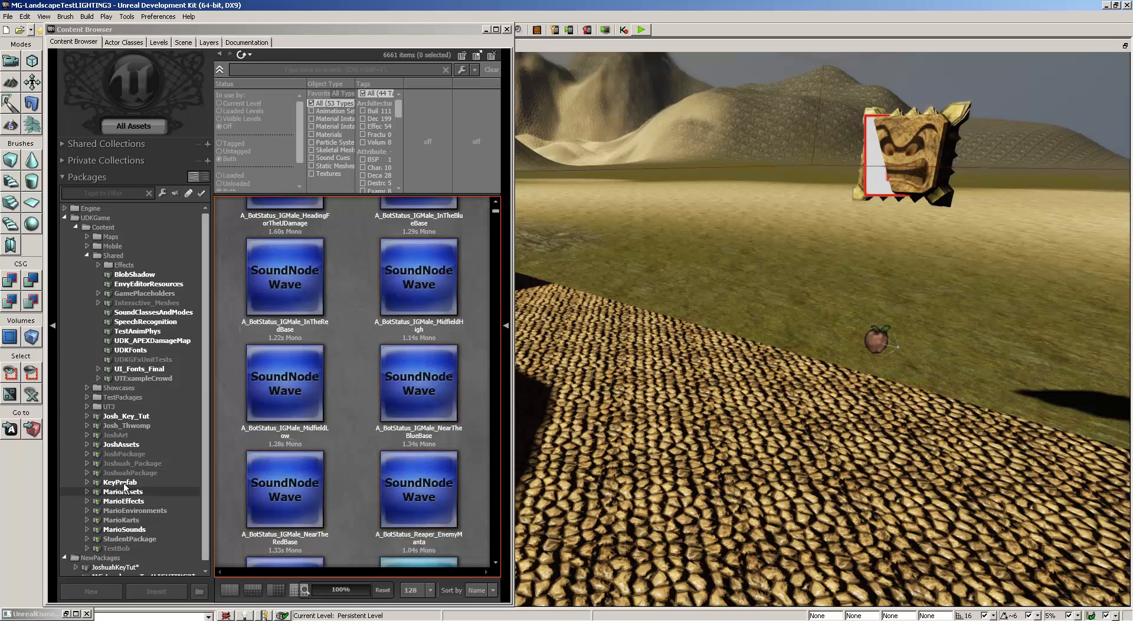
Add an instance of Mario_Thwomp_Prefab from the Josh_Thwomp package to the distant landscape and raise it above the ground
{"action": "left_click", "coordinate": [146, 426]}
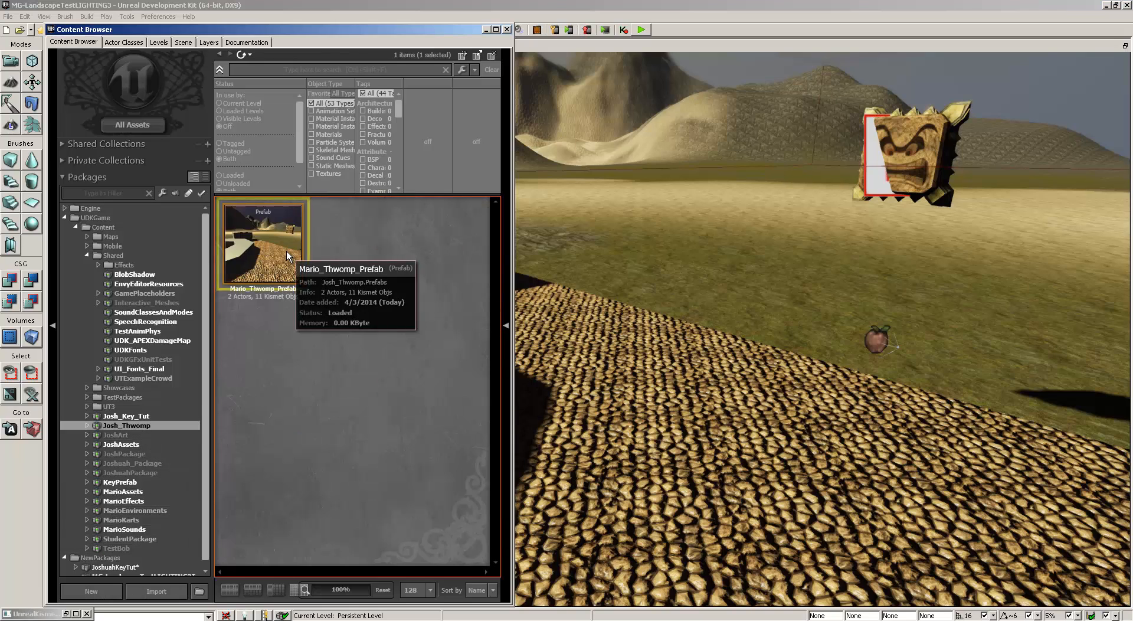
{"action": "right_click", "coordinate": [651, 233]}
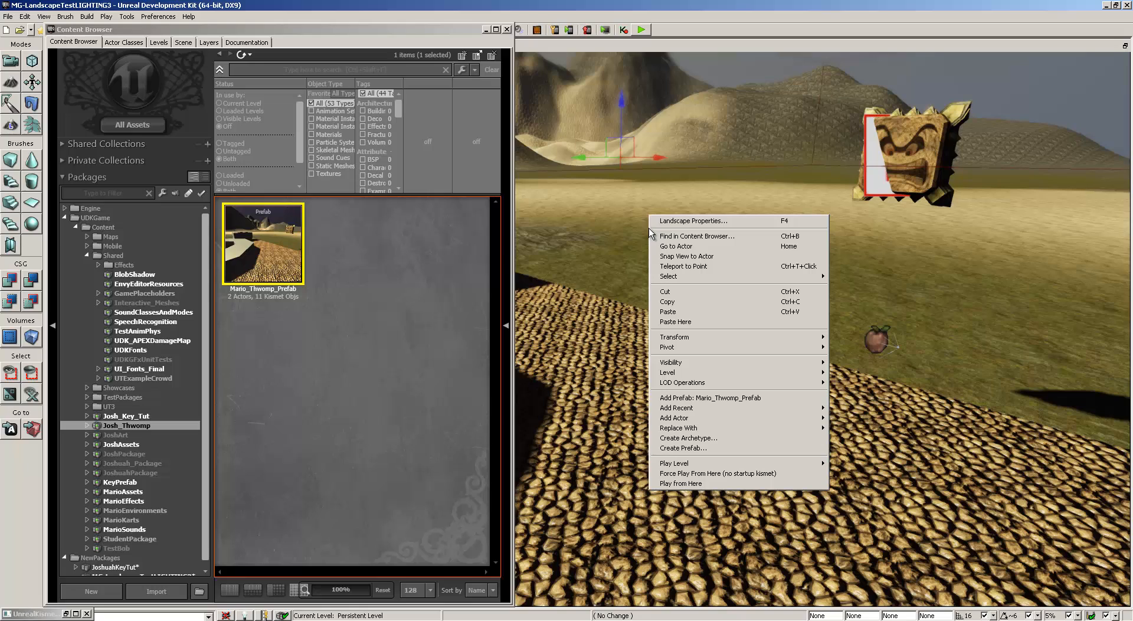
{"action": "left_click", "coordinate": [734, 398]}
{"action": "left_click_drag", "start_coordinate": [650, 177], "coordinate": [662, 101]}
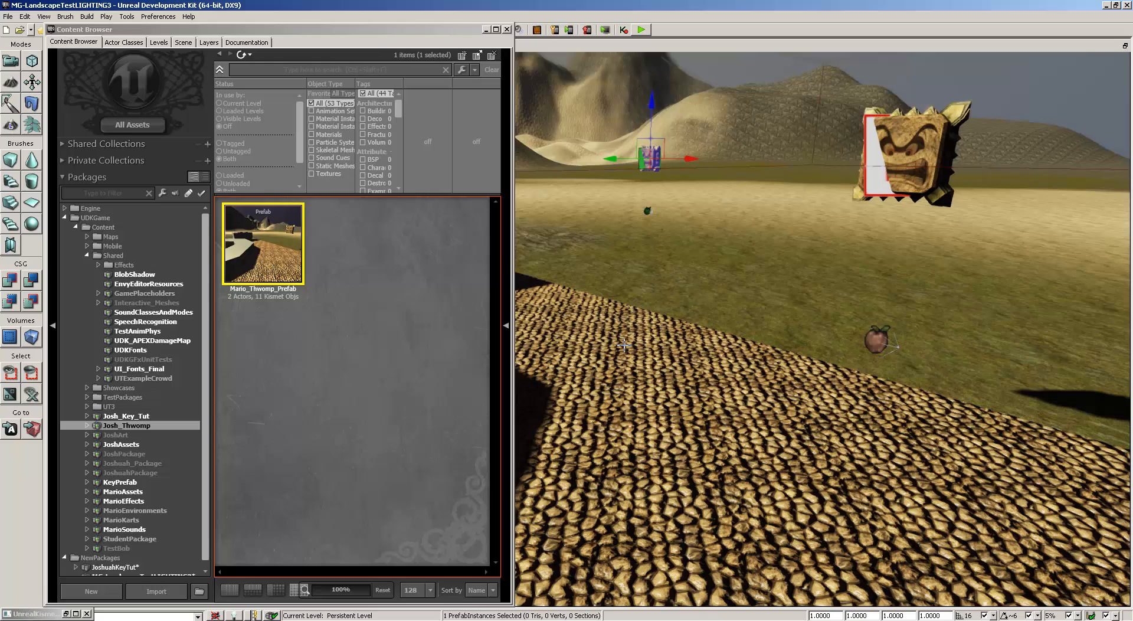
Duplicate the original Thwomp prefab instance three times to form a row of four beside the stone path
{"action": "left_click", "coordinate": [900, 153]}
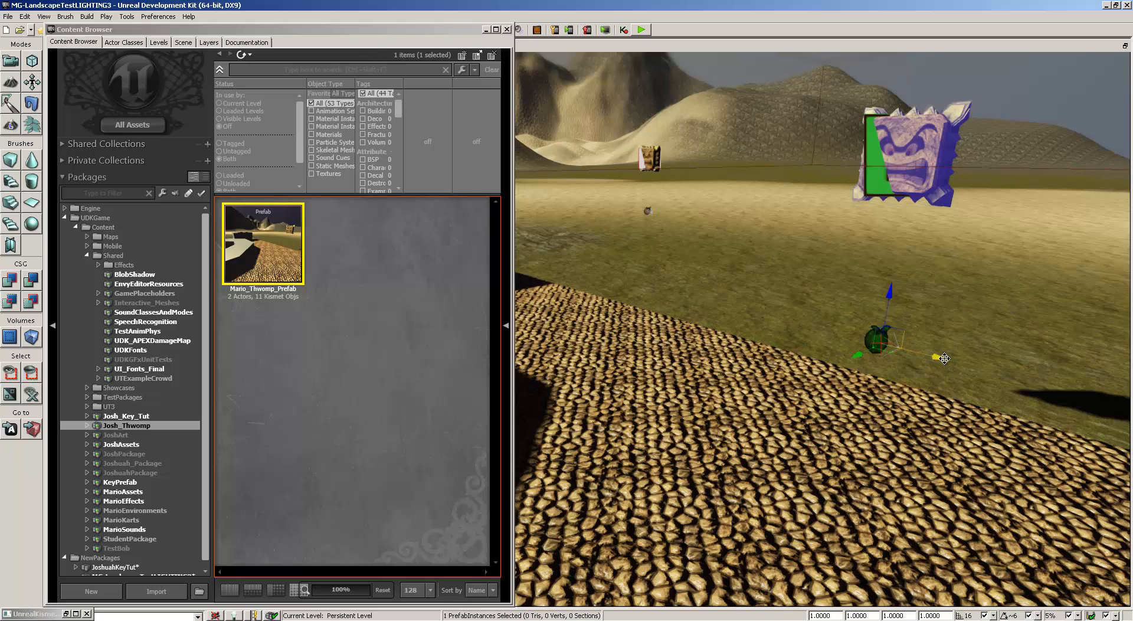
{"action": "left_click_drag", "start_coordinate": [859, 358], "coordinate": [782, 314], "text": "alt"}
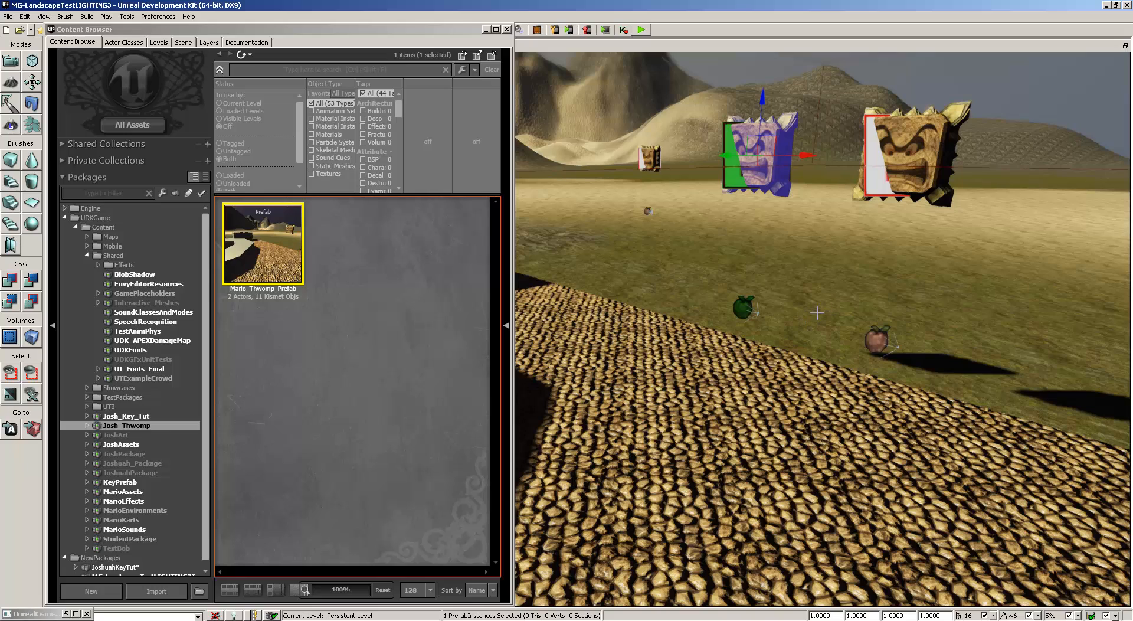
{"action": "left_click_drag", "start_coordinate": [813, 155], "coordinate": [1120, 207], "text": "alt"}
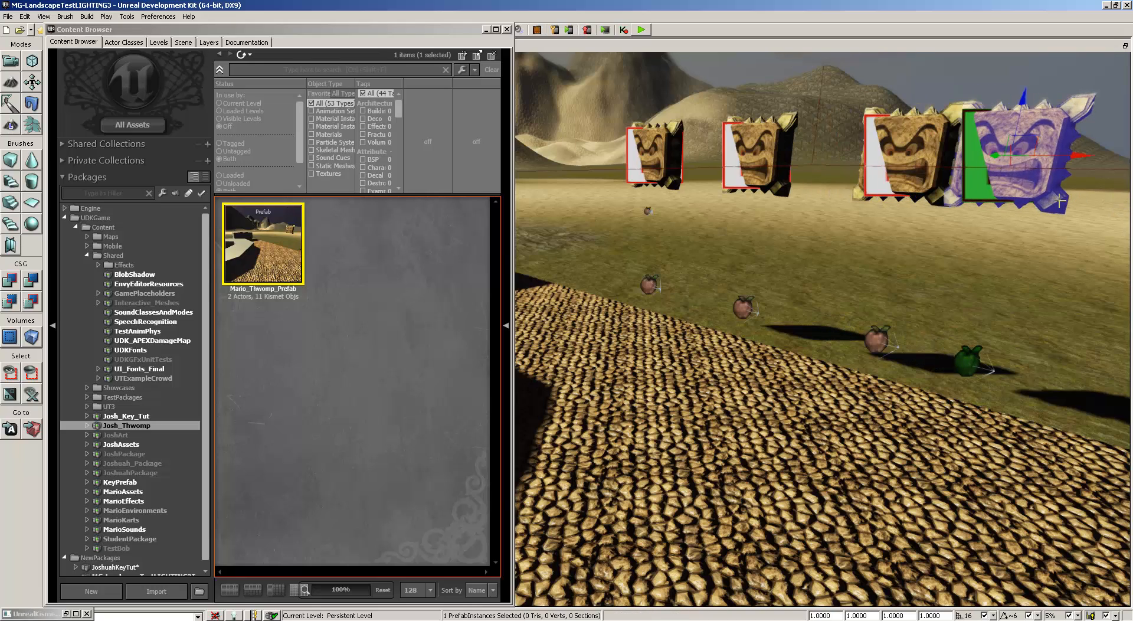
{"action": "left_click_drag", "start_coordinate": [1080, 156], "coordinate": [1108, 166]}
Play the level from the stone path and run the character into the row of Thwomps to test the prefab copies
{"action": "right_click", "coordinate": [664, 469]}
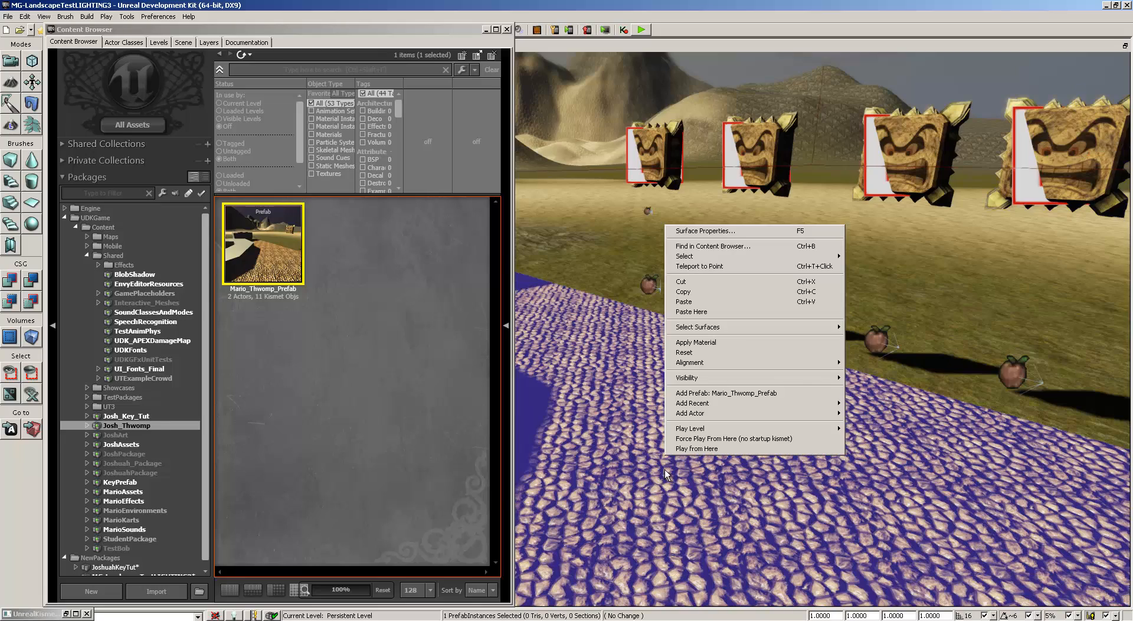
{"action": "left_click", "coordinate": [696, 449]}
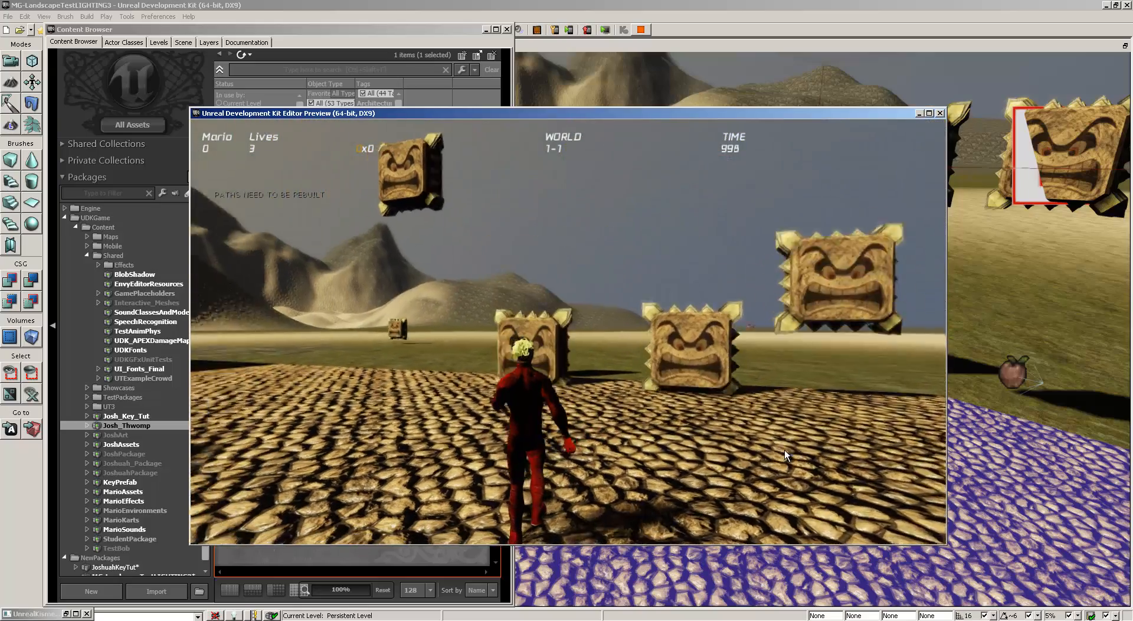
{"action": "key", "text": "w"}
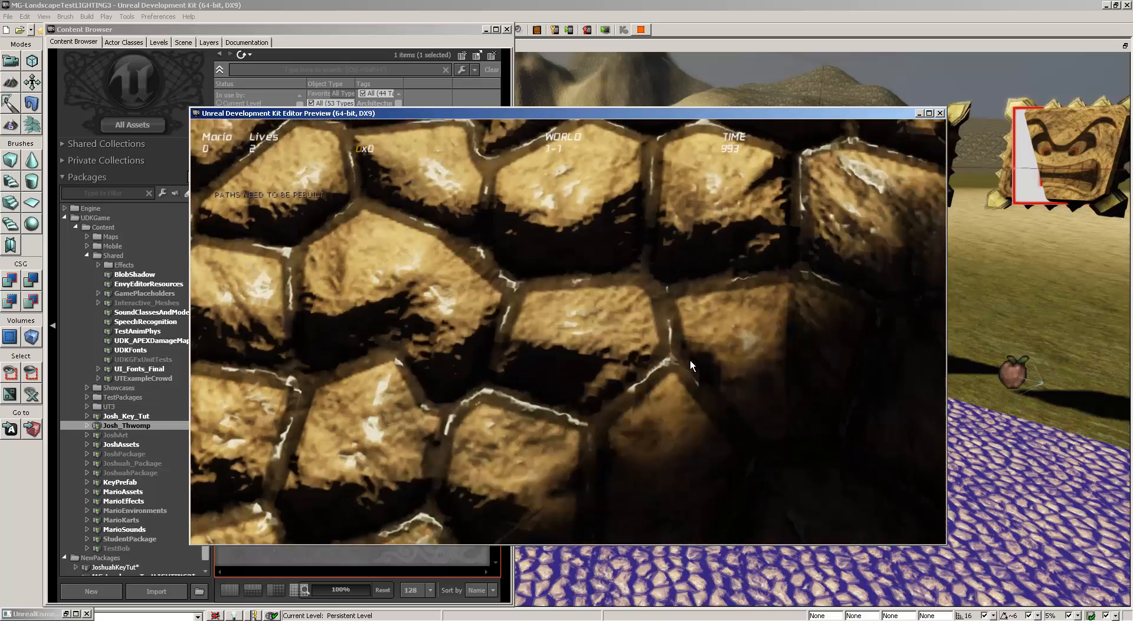
{"action": "key", "text": "w"}
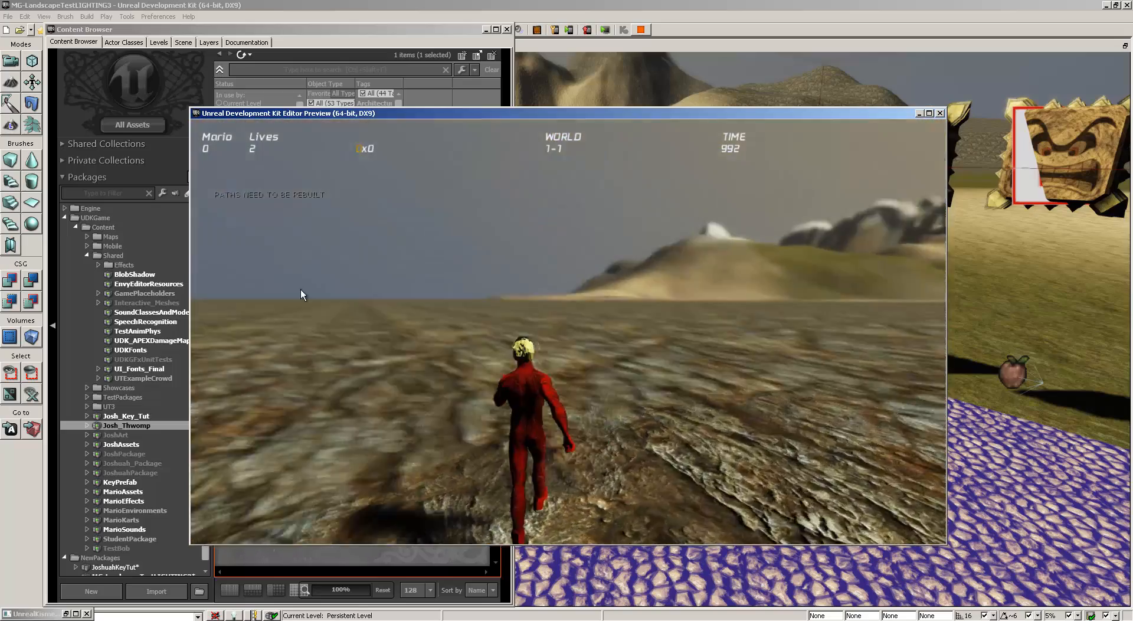
{"action": "key", "text": "w"}
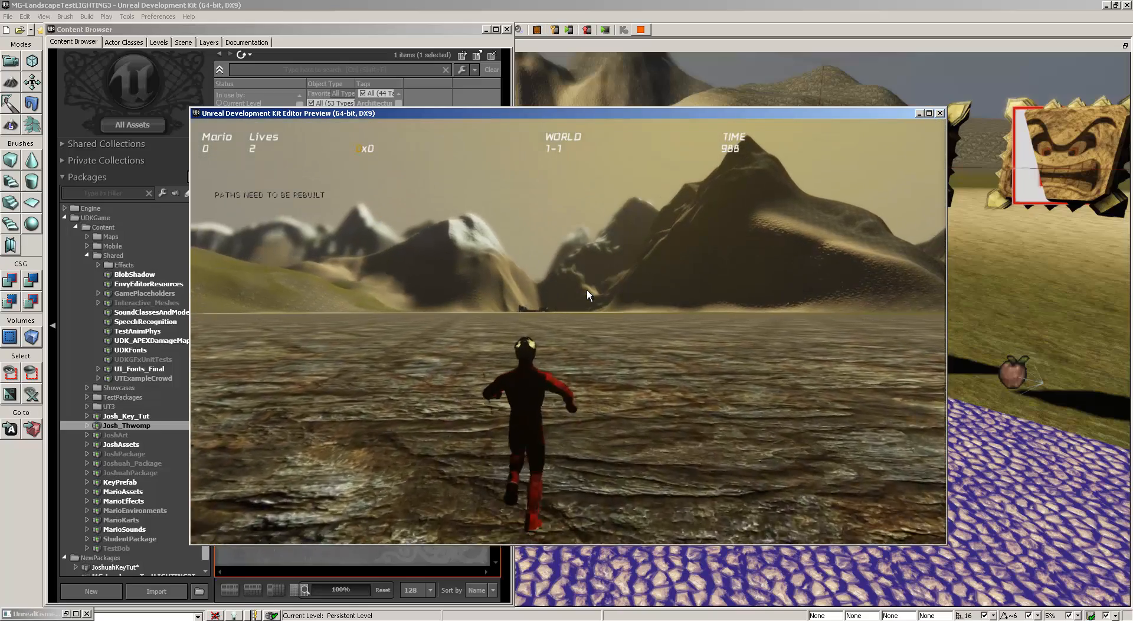
{"action": "key", "text": "Escape"}
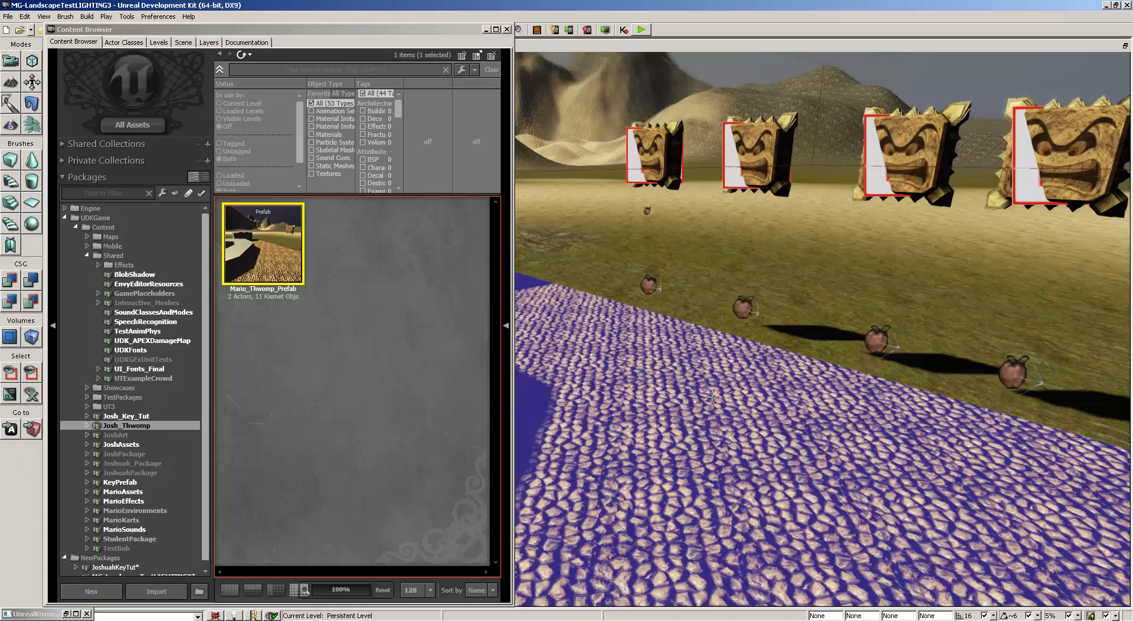
{"action": "mouse_move", "coordinate": [694, 375]}
{"action": "left_mouse_down"}
{"action": "mouse_move", "coordinate": [675, 610]}
{"action": "mouse_move", "coordinate": [674, 324]}
{"action": "mouse_move", "coordinate": [607, 119]}
{"action": "mouse_move", "coordinate": [813, 271]}
{"action": "mouse_move", "coordinate": [707, 390]}
{"action": "mouse_move", "coordinate": [693, 367]}
{"action": "left_mouse_up"}
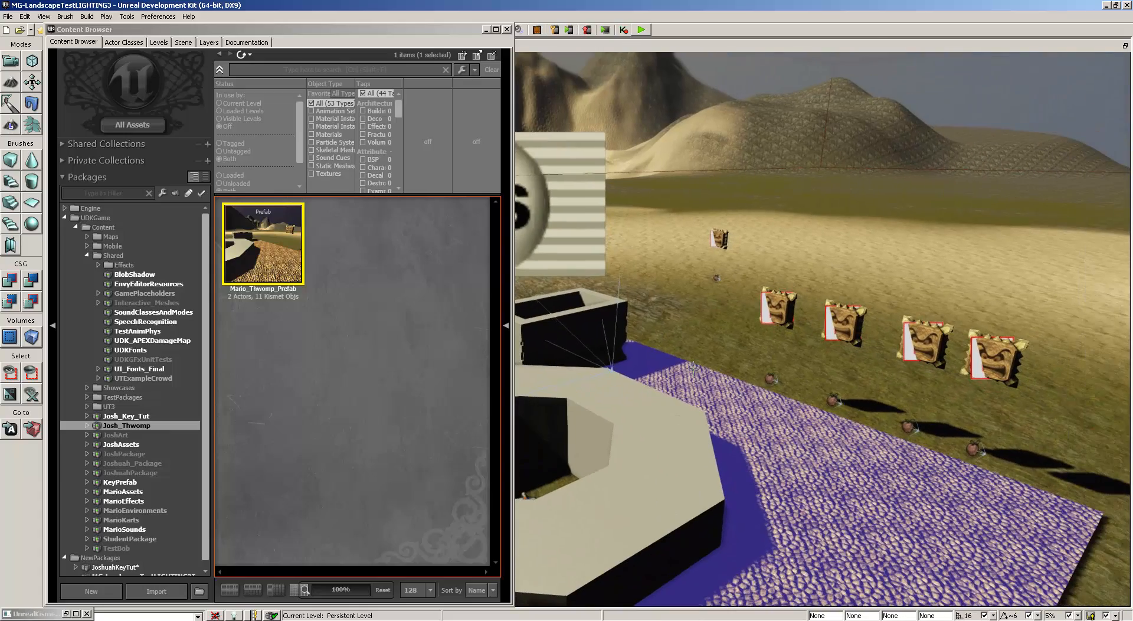